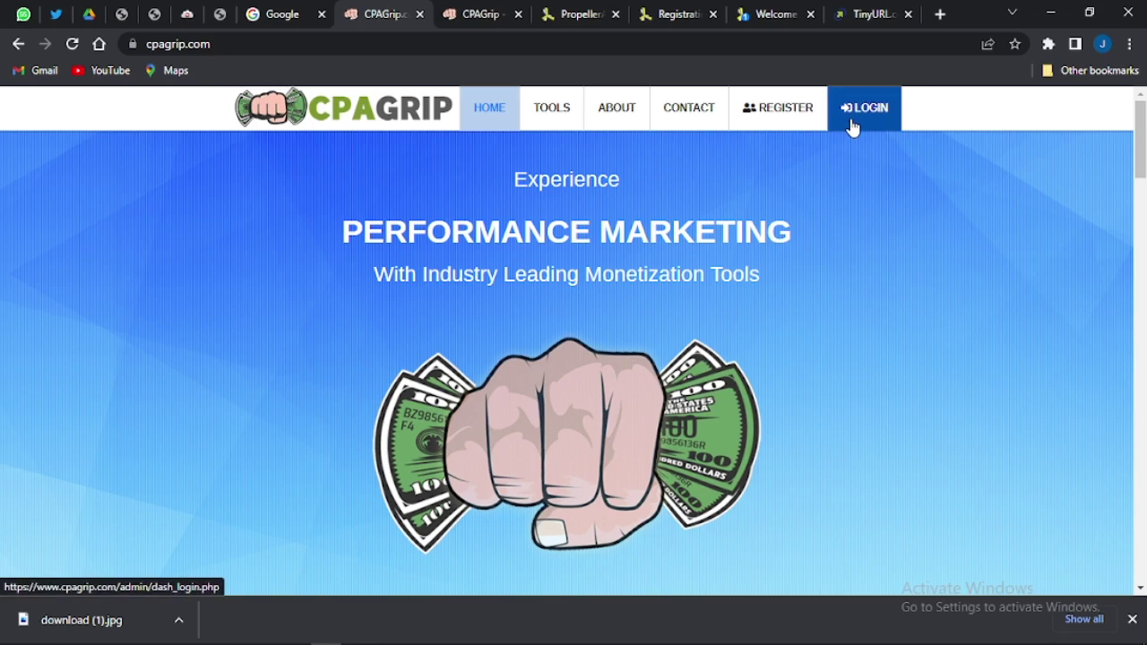
# Step: Open the CPAGrip account Dashboard from the second CPAGrip tab
pyautogui.click(479, 14)
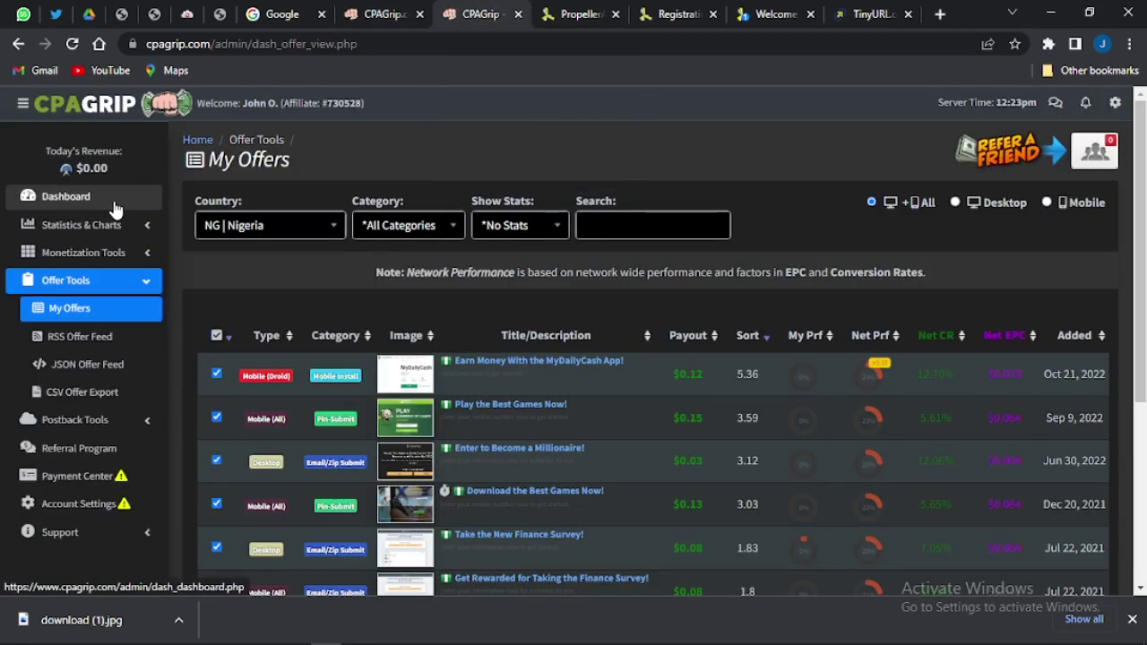
pyautogui.click(65, 196)
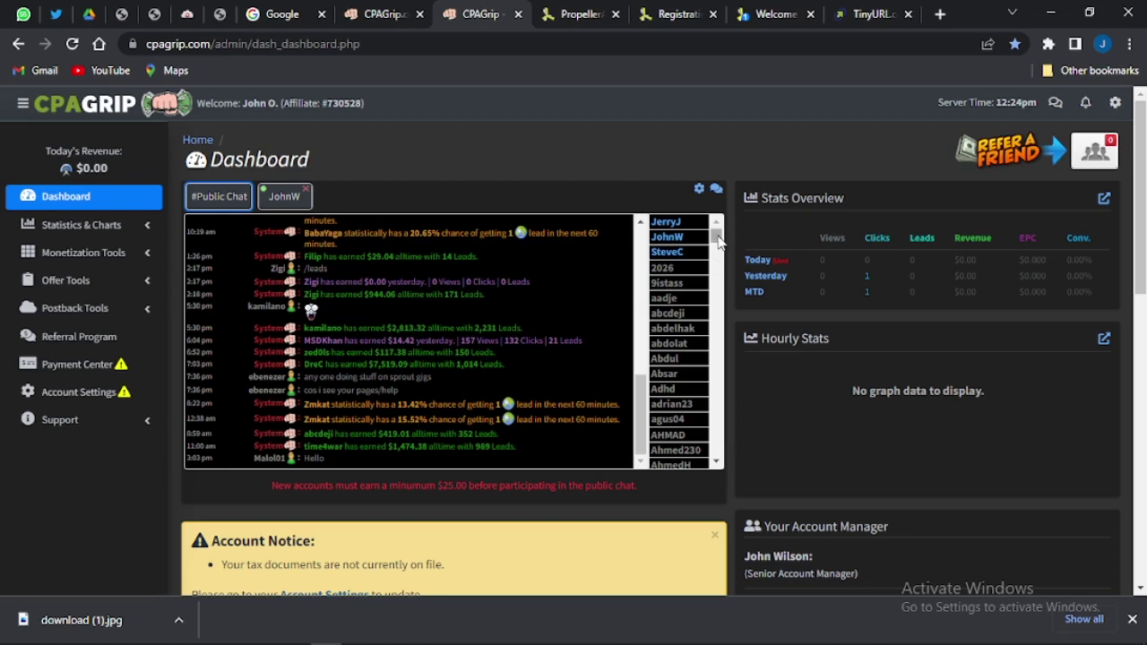
pyautogui.scroll(-3, 717, 241)
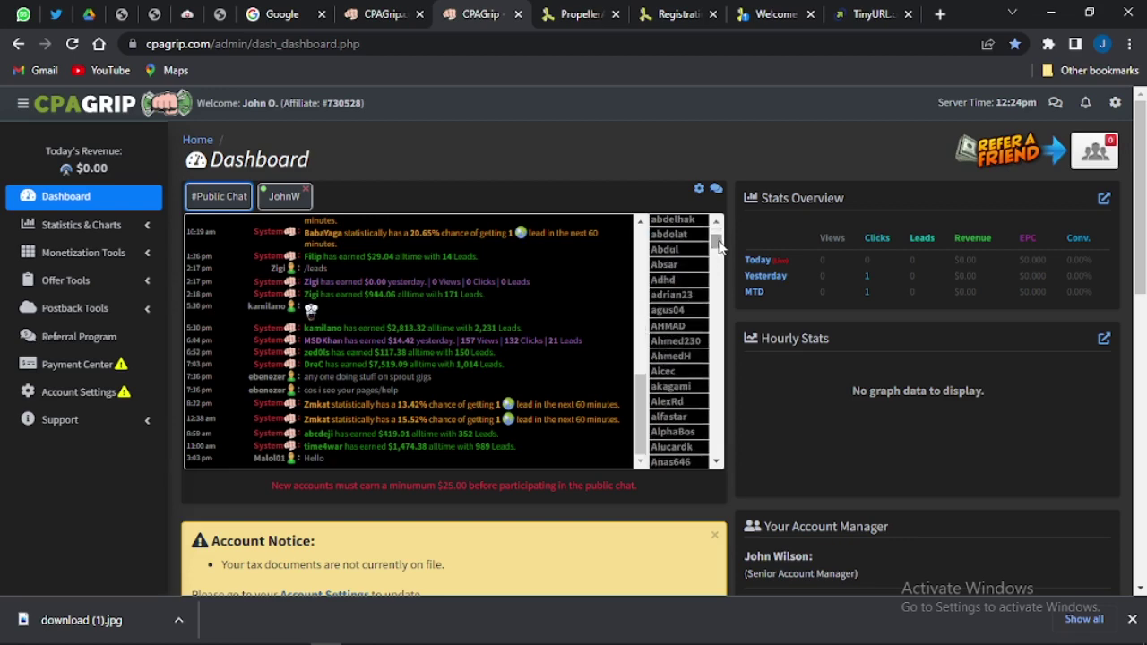
pyautogui.scroll(-1, 717, 240)
pyautogui.scroll(1, 717, 240)
pyautogui.scroll(3, 310, 309)
pyautogui.scroll(3, 412, 383)
pyautogui.scroll(1, 411, 384)
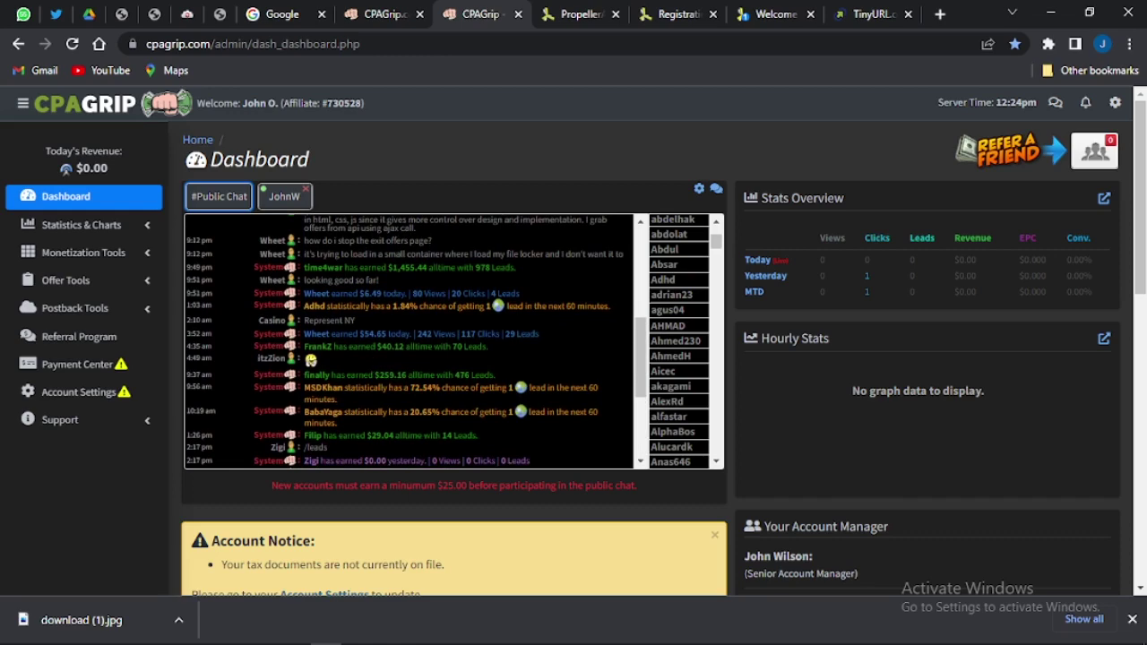
pyautogui.scroll(3, 412, 383)
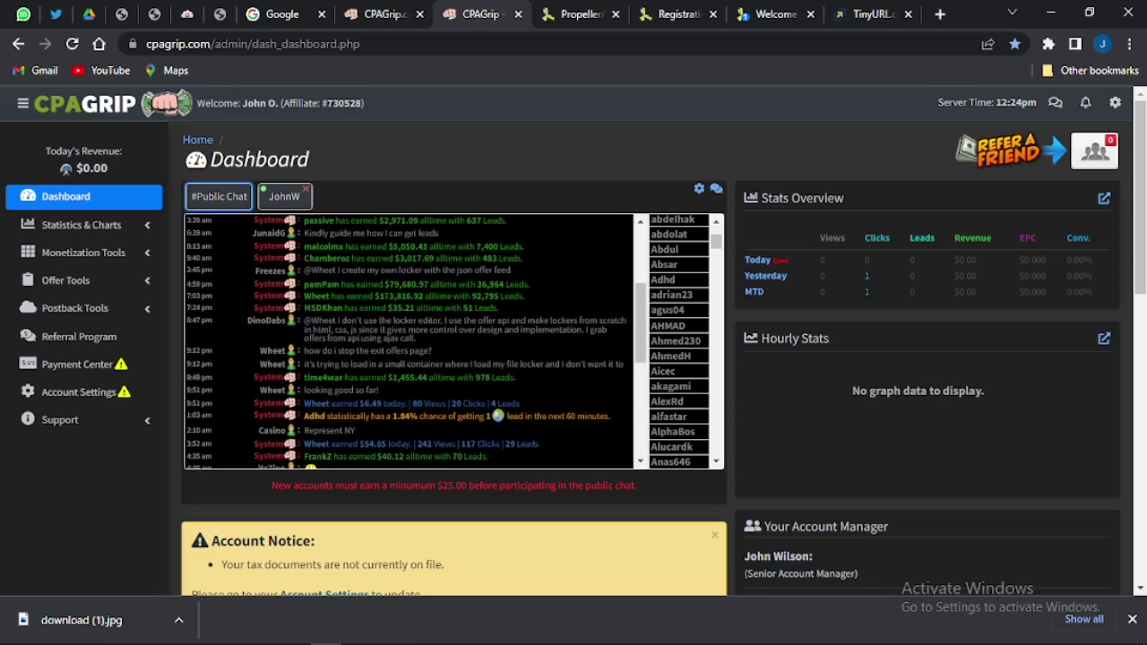
pyautogui.scroll(1, 412, 384)
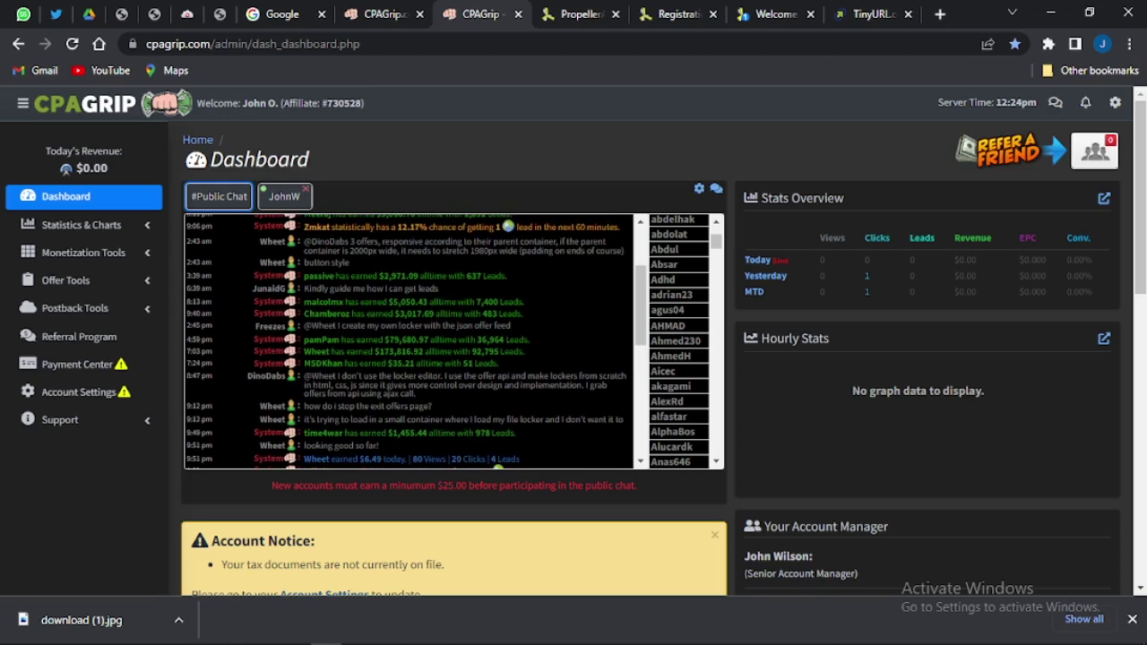
pyautogui.scroll(1, 412, 340)
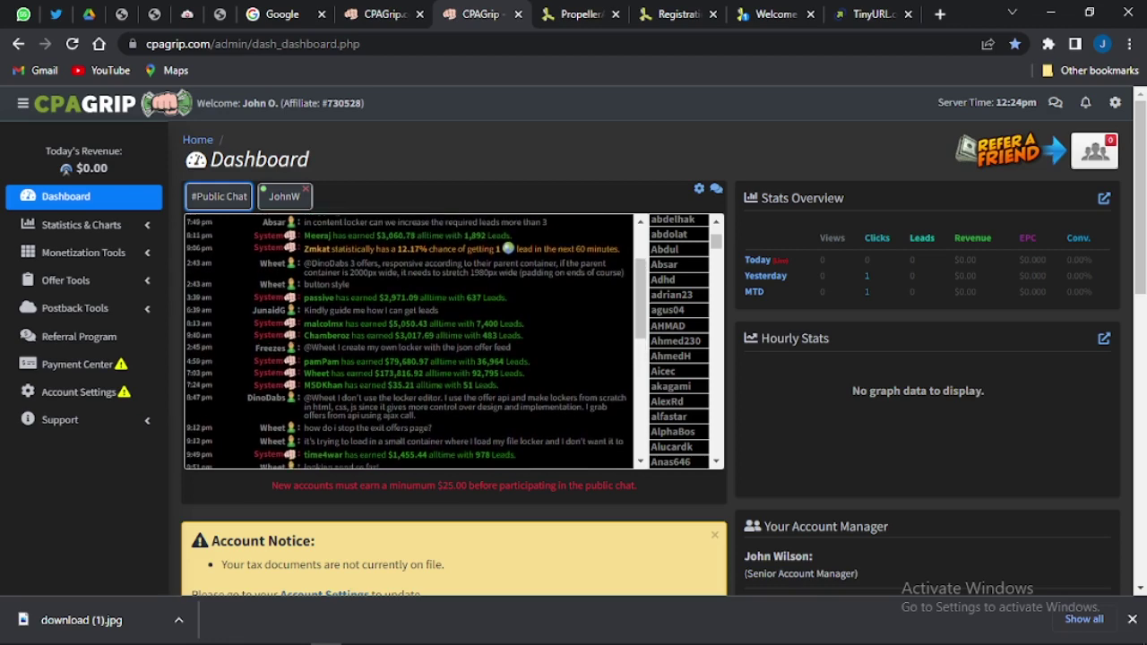
pyautogui.scroll(1, 416, 342)
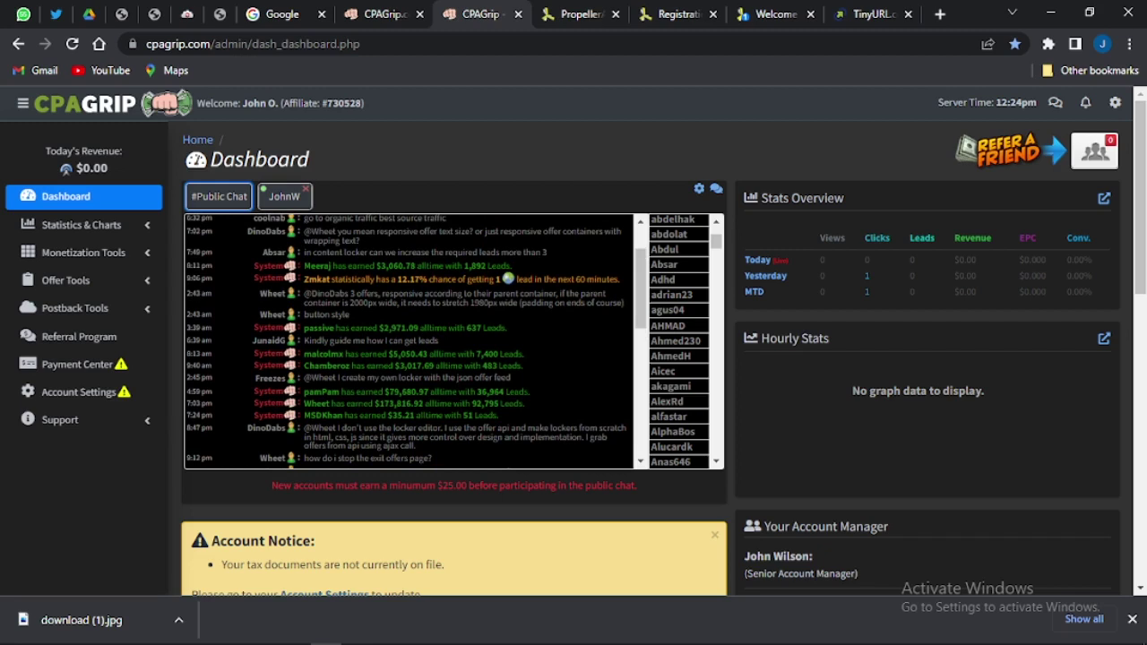
pyautogui.scroll(-3, 413, 341)
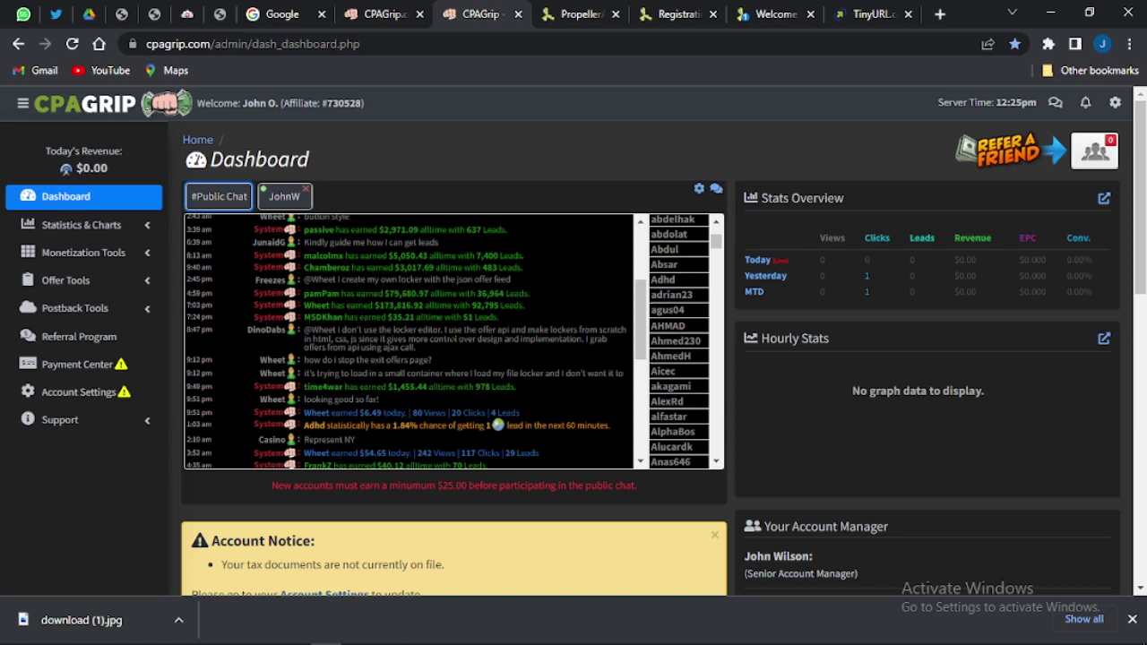
pyautogui.scroll(1, 417, 342)
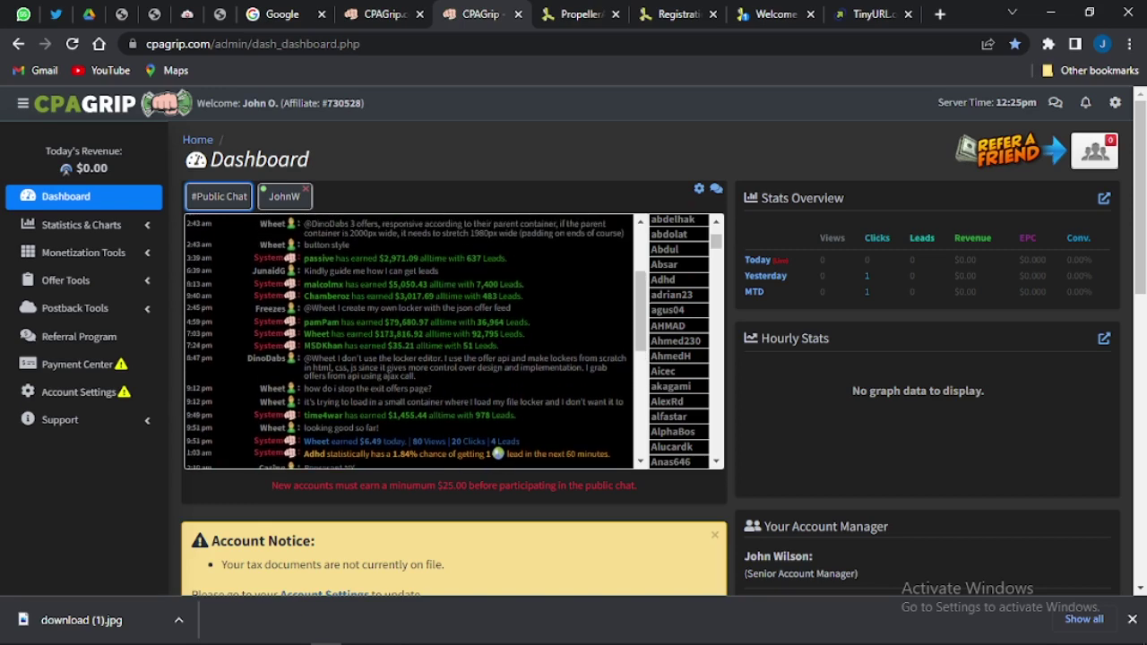
pyautogui.scroll(1, 416, 342)
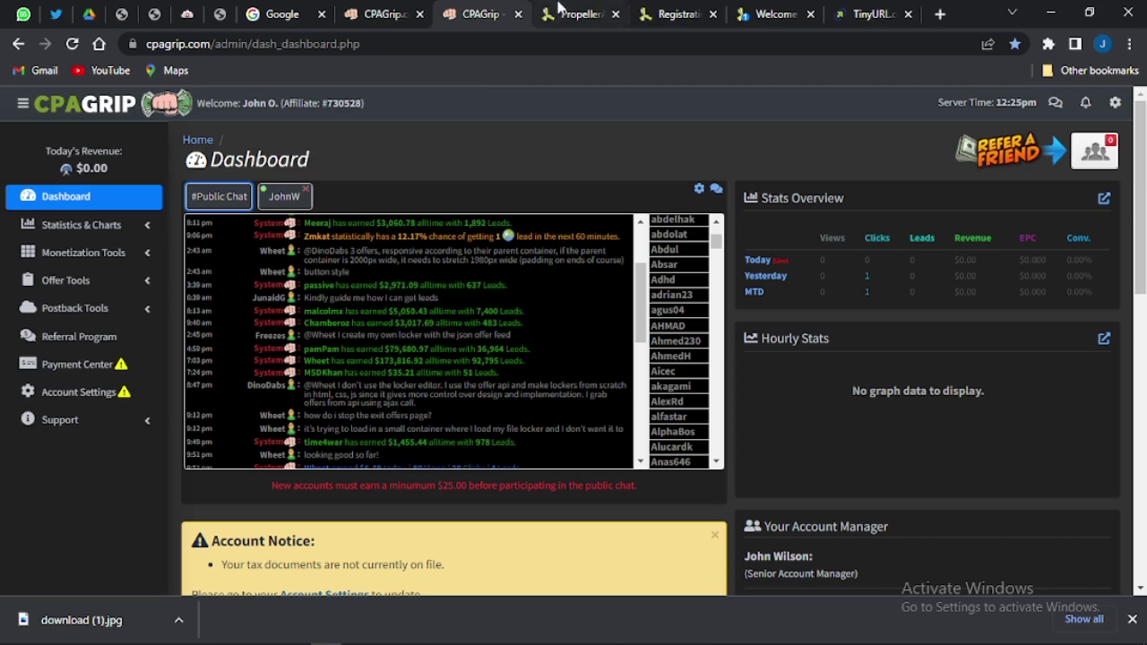
# Step: Glance at the PropellerAds homepage, then open CPAGrip's My Offers under Offer Tools
pyautogui.click(574, 14)
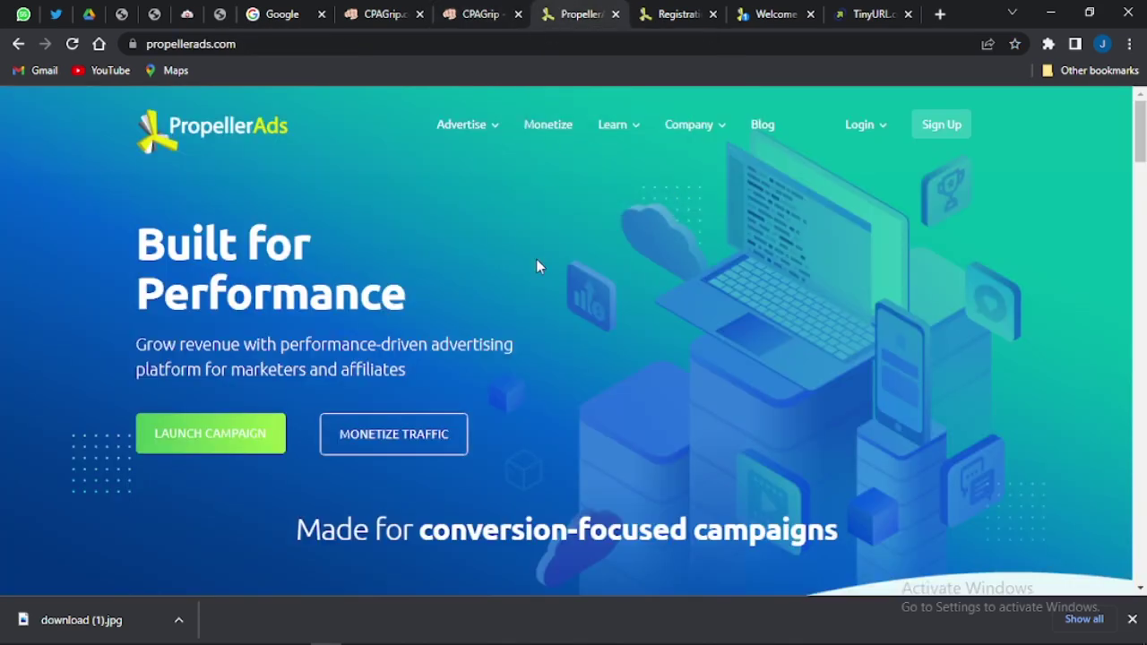
pyautogui.click(481, 11)
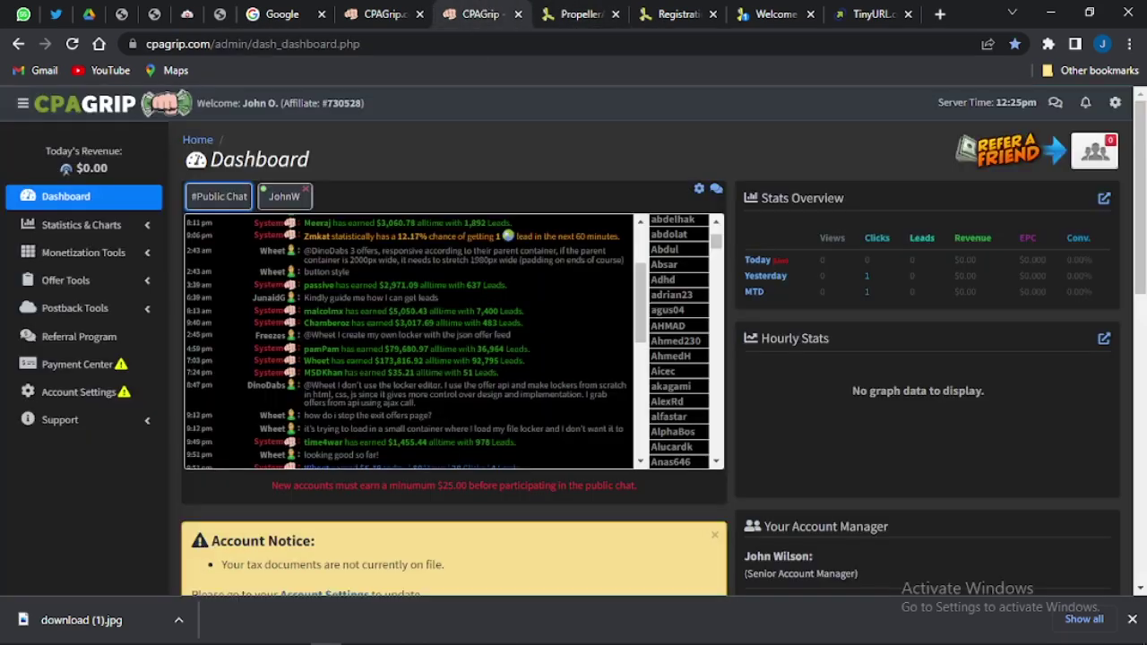
pyautogui.click(72, 280)
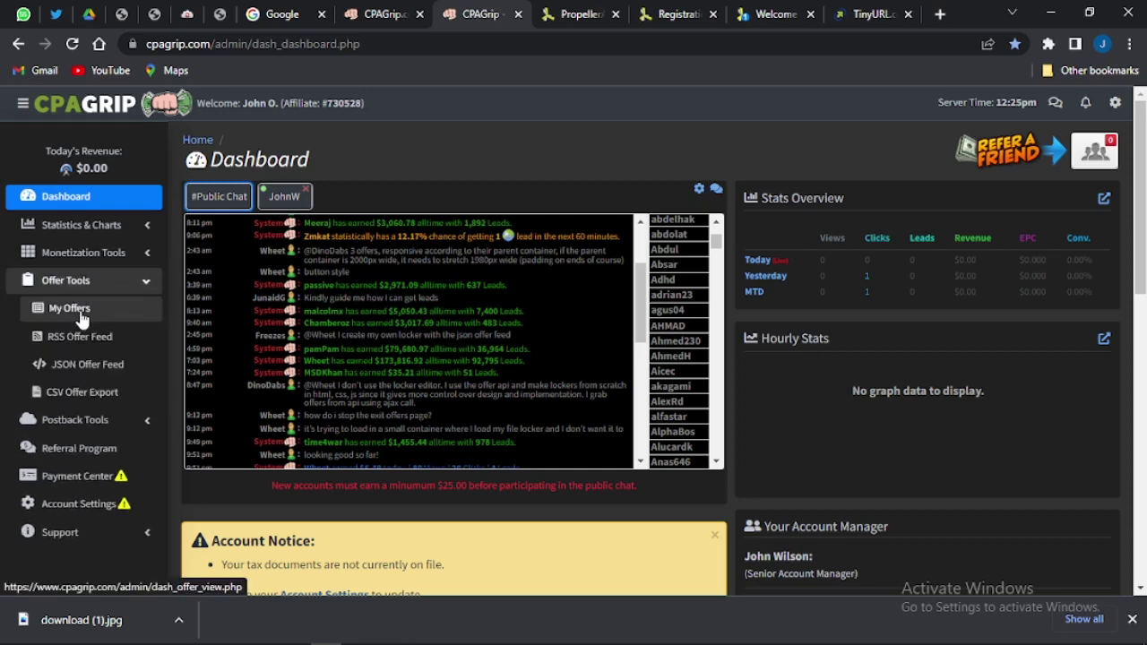
pyautogui.click(79, 310)
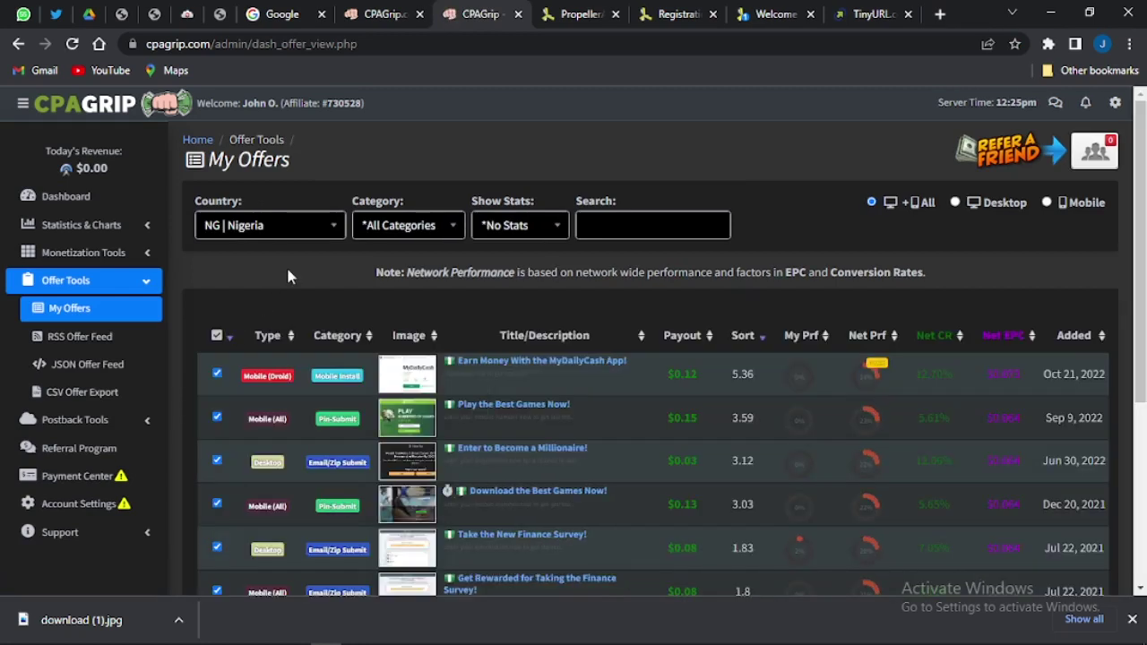
# Step: Filter the My Offers list to US | United States
pyautogui.click(333, 234)
pyautogui.write('un')
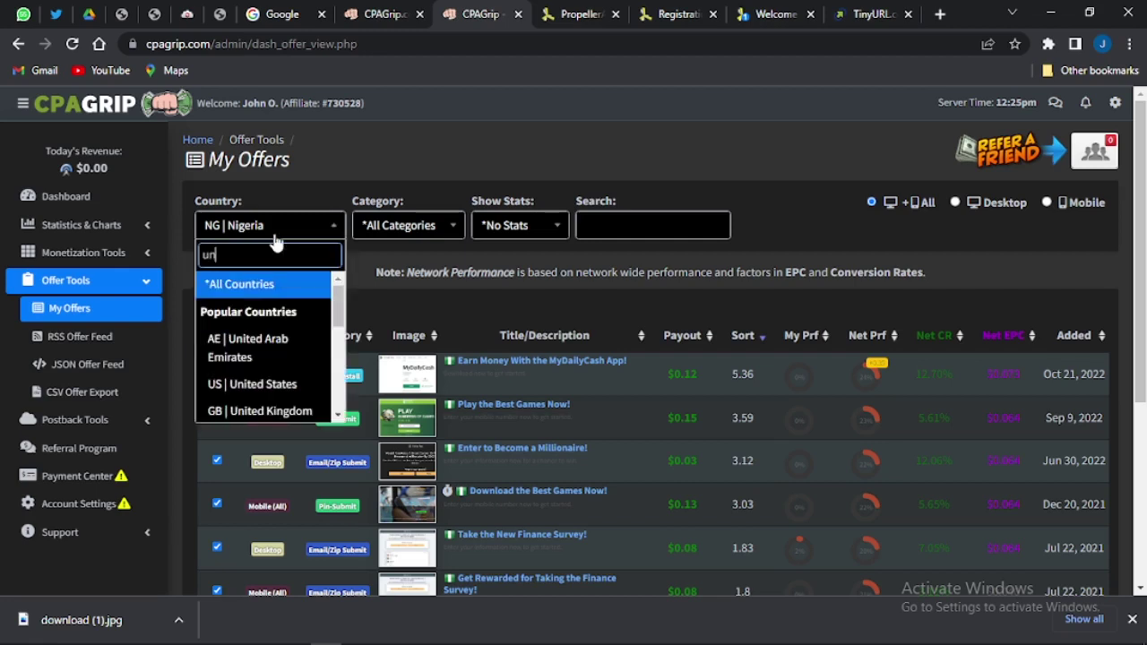
pyautogui.click(299, 385)
pyautogui.scroll(-2, 336, 328)
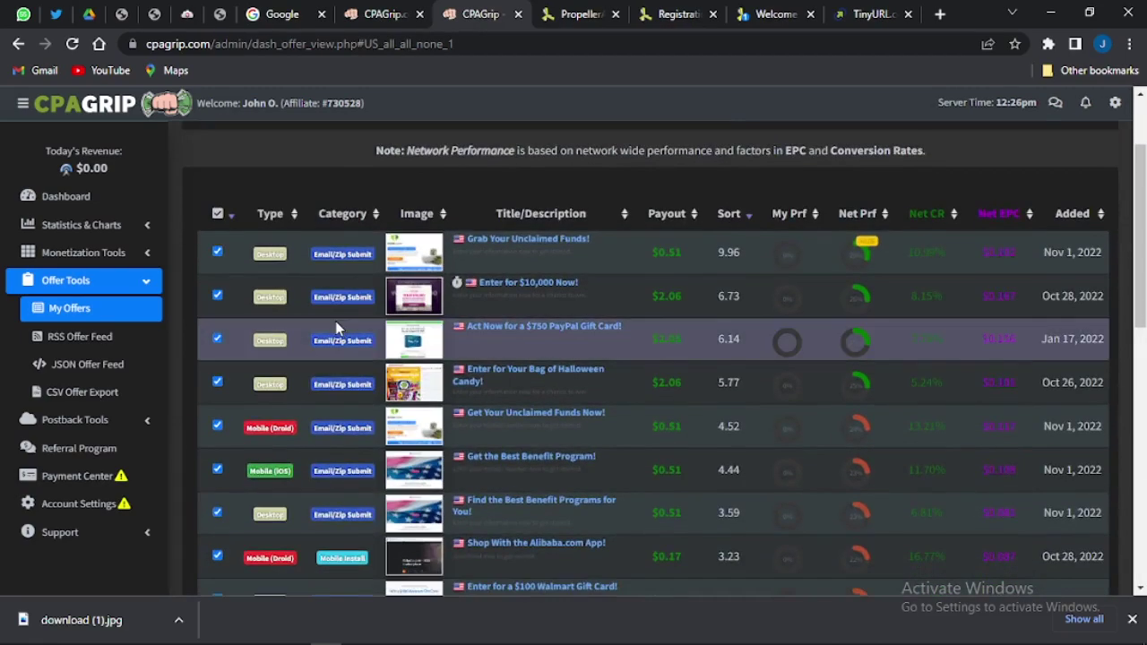
pyautogui.scroll(1, 335, 328)
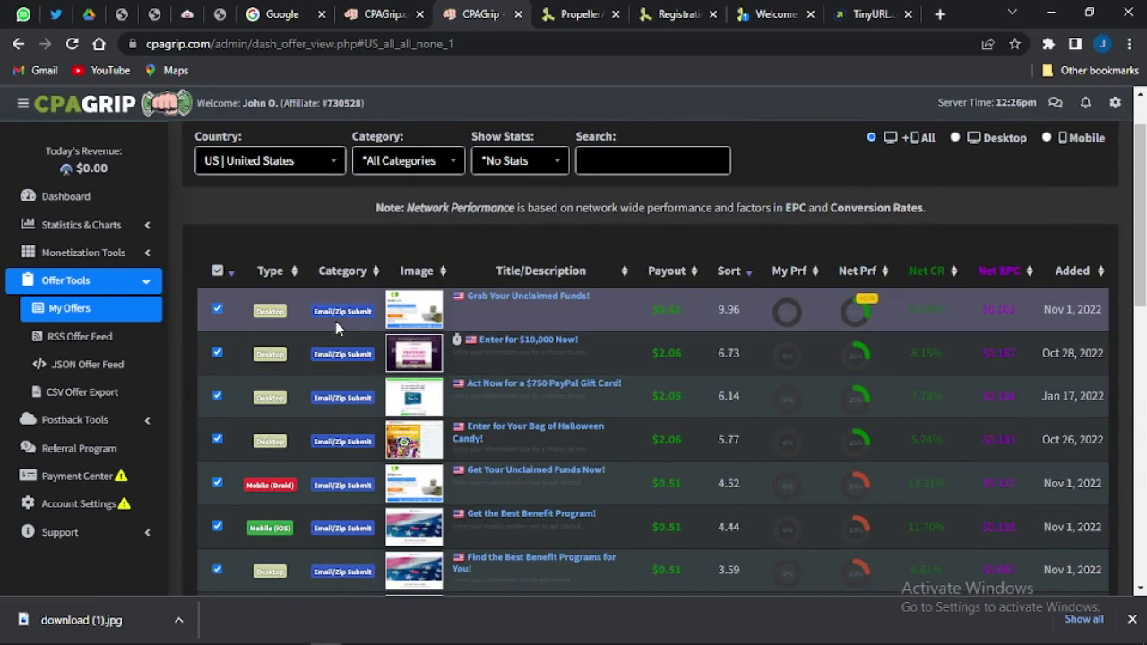
pyautogui.scroll(1, 335, 328)
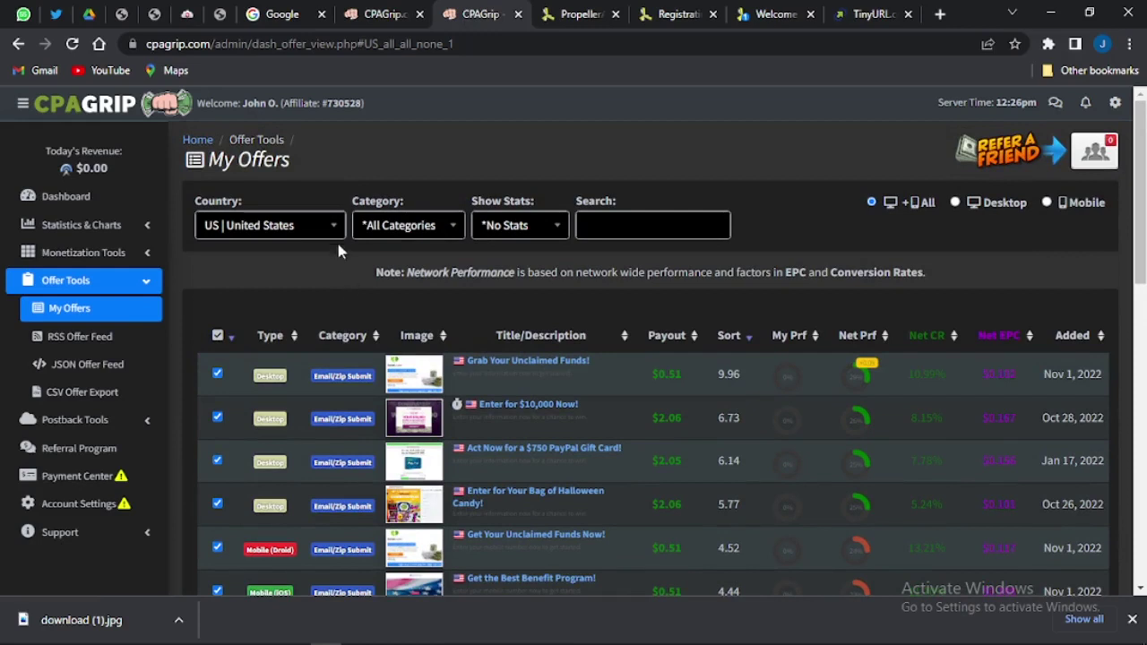
# Step: Switch the Country filter to *All Countries
pyautogui.click(315, 229)
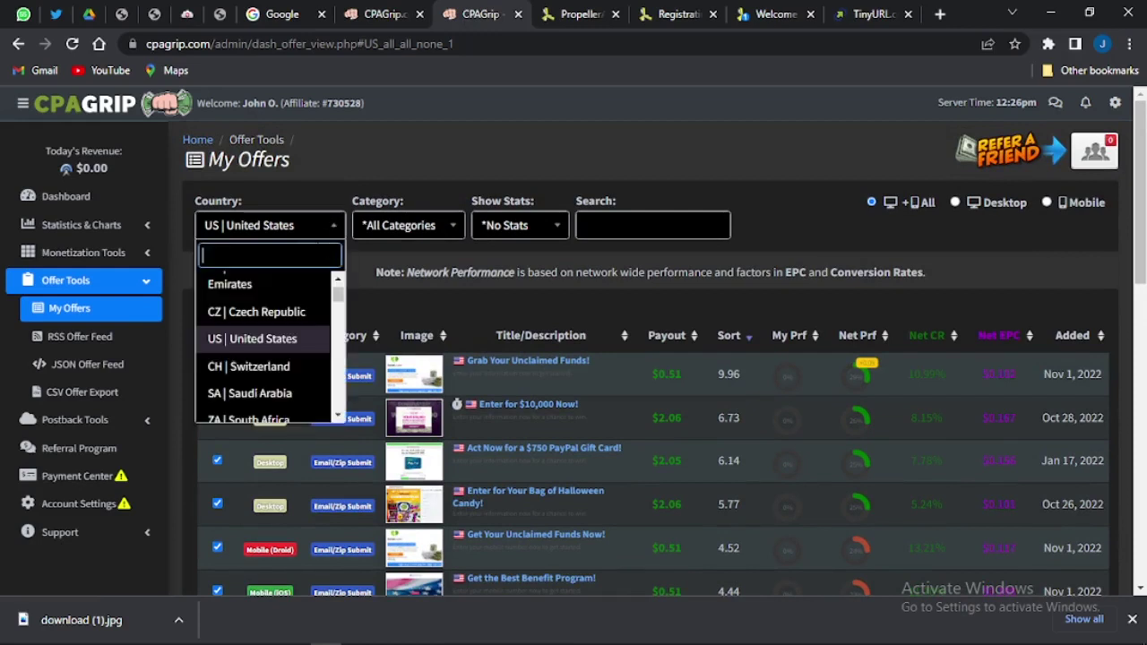
pyautogui.write('all')
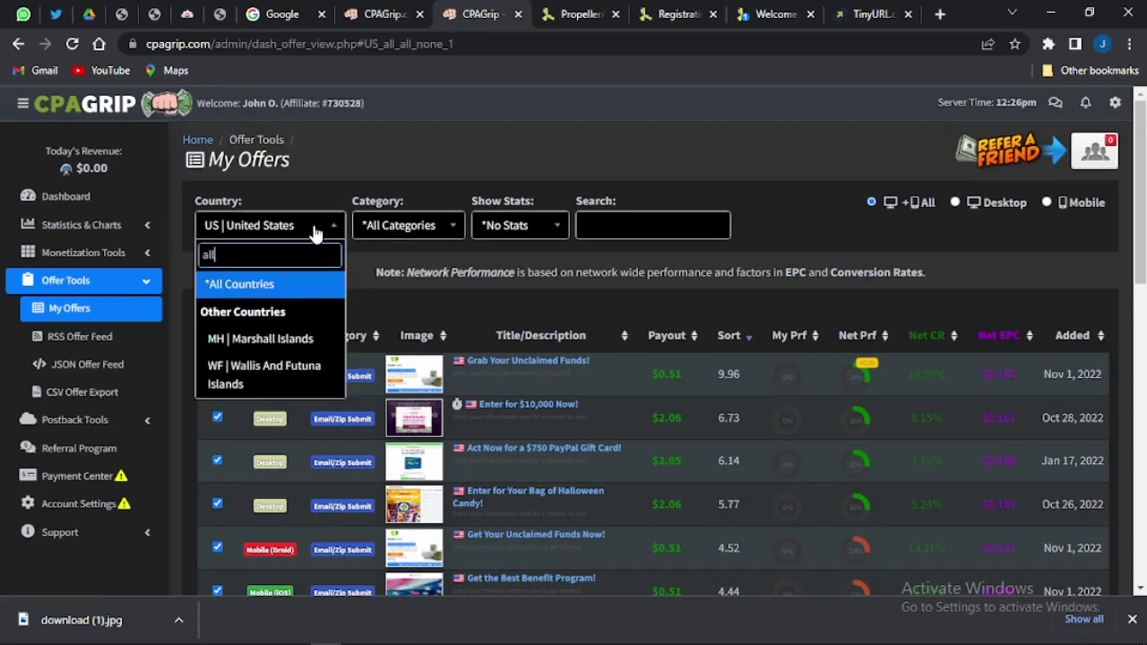
pyautogui.click(269, 285)
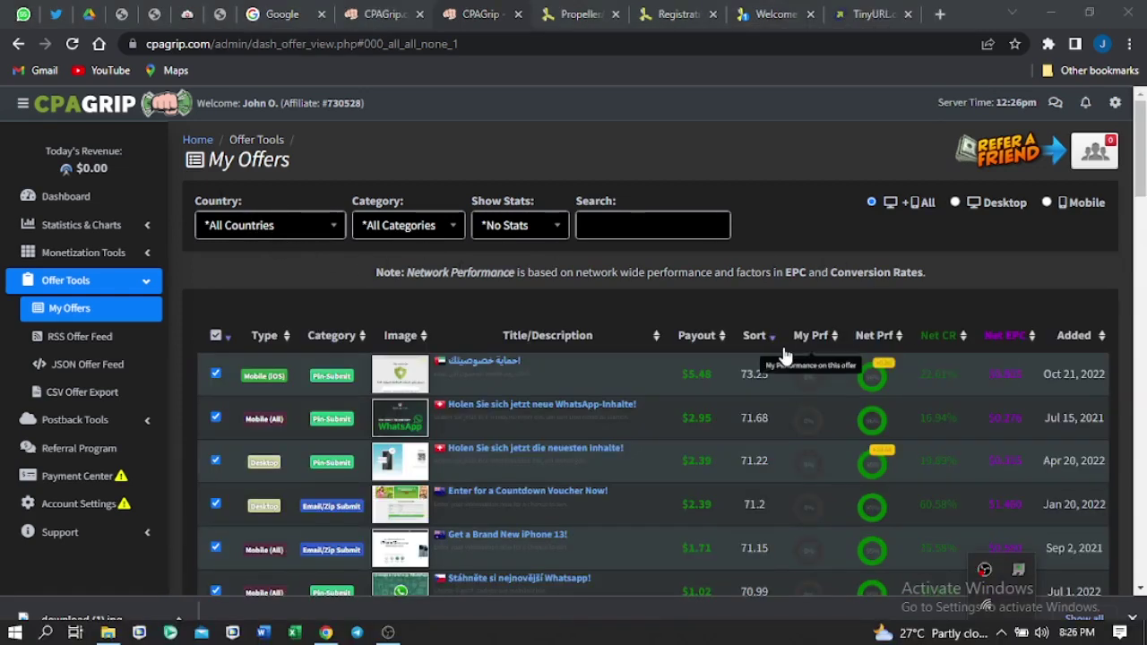
# Step: Sort the All Countries offers by payout, highest first, and browse the table
pyautogui.click(706, 336)
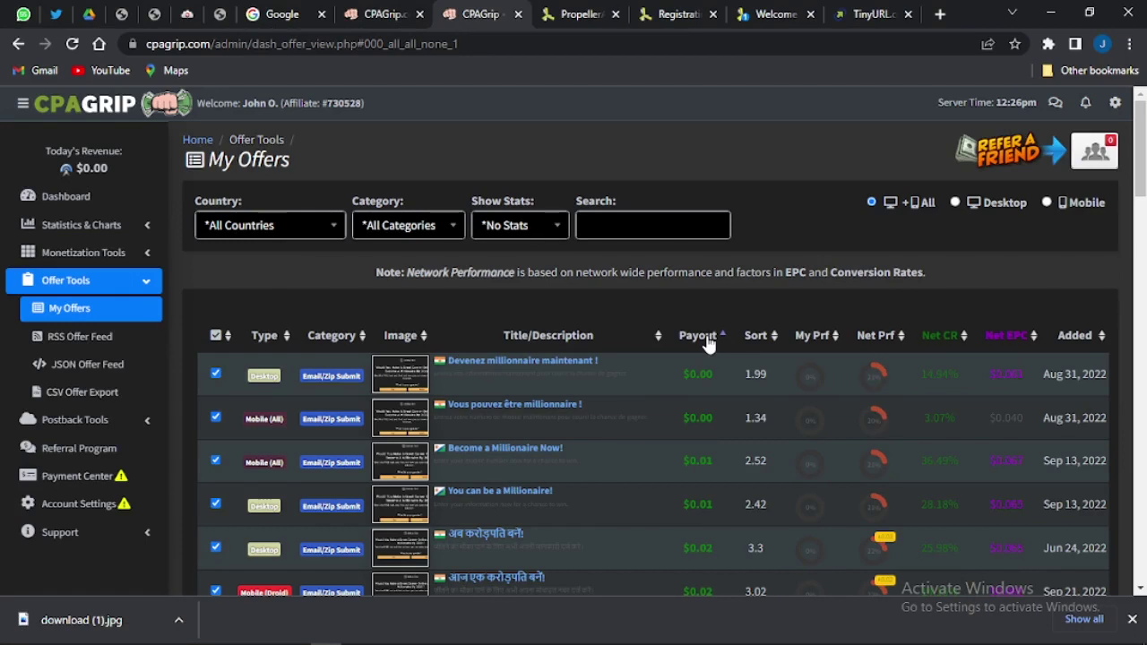
pyautogui.click(706, 338)
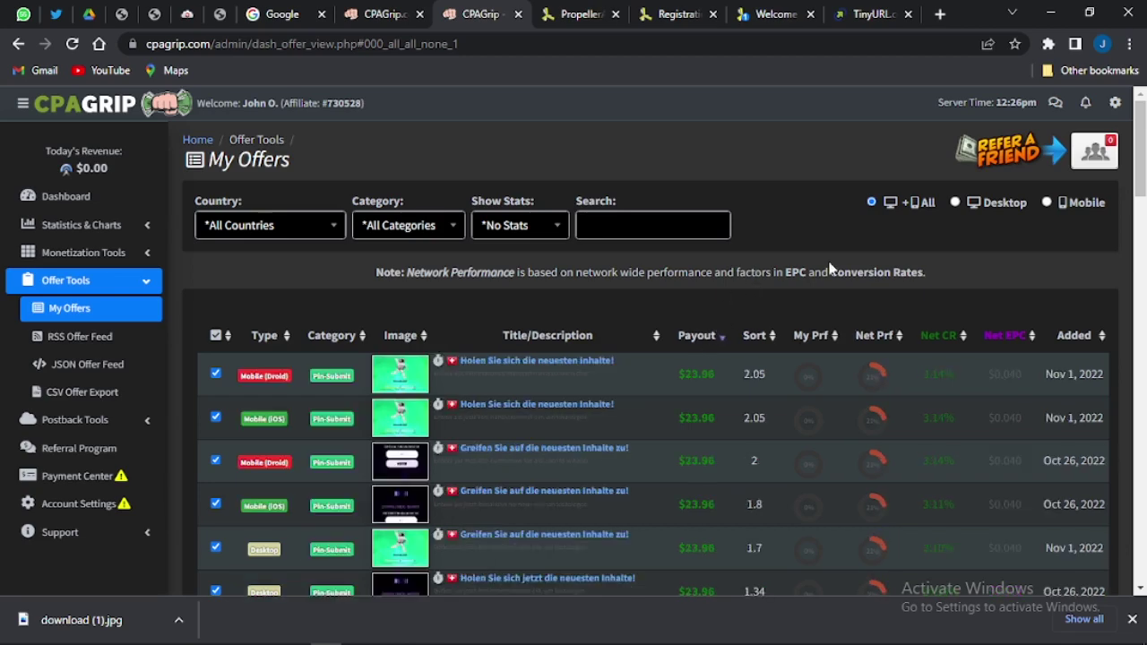
pyautogui.scroll(-1, 465, 466)
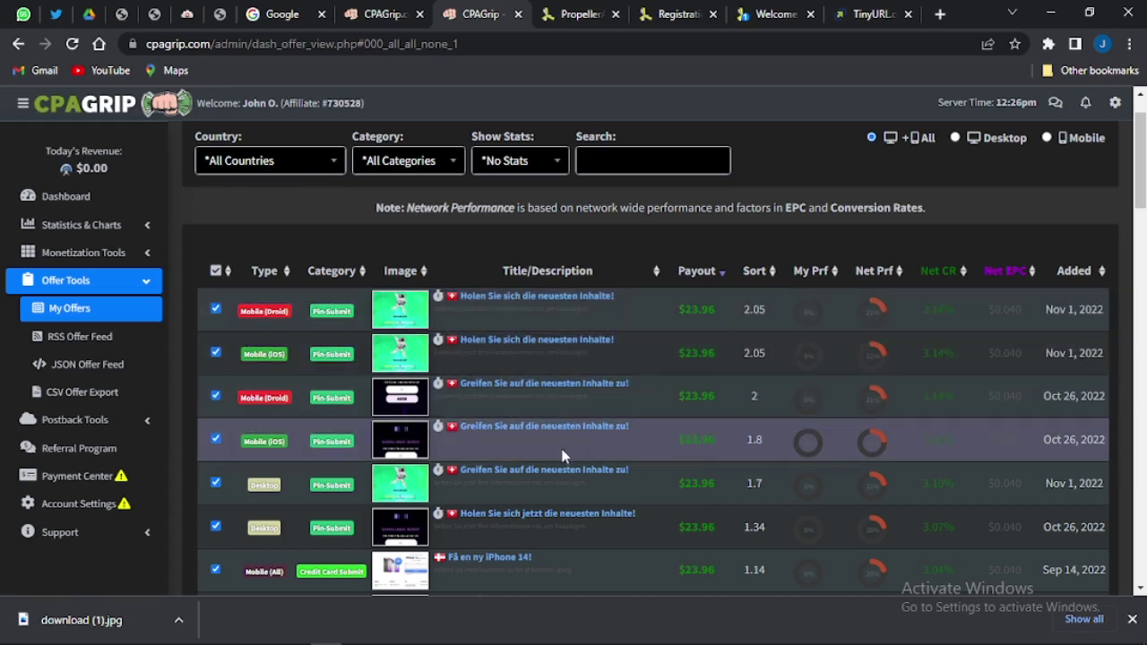
pyautogui.scroll(-2, 649, 515)
pyautogui.scroll(-1, 649, 517)
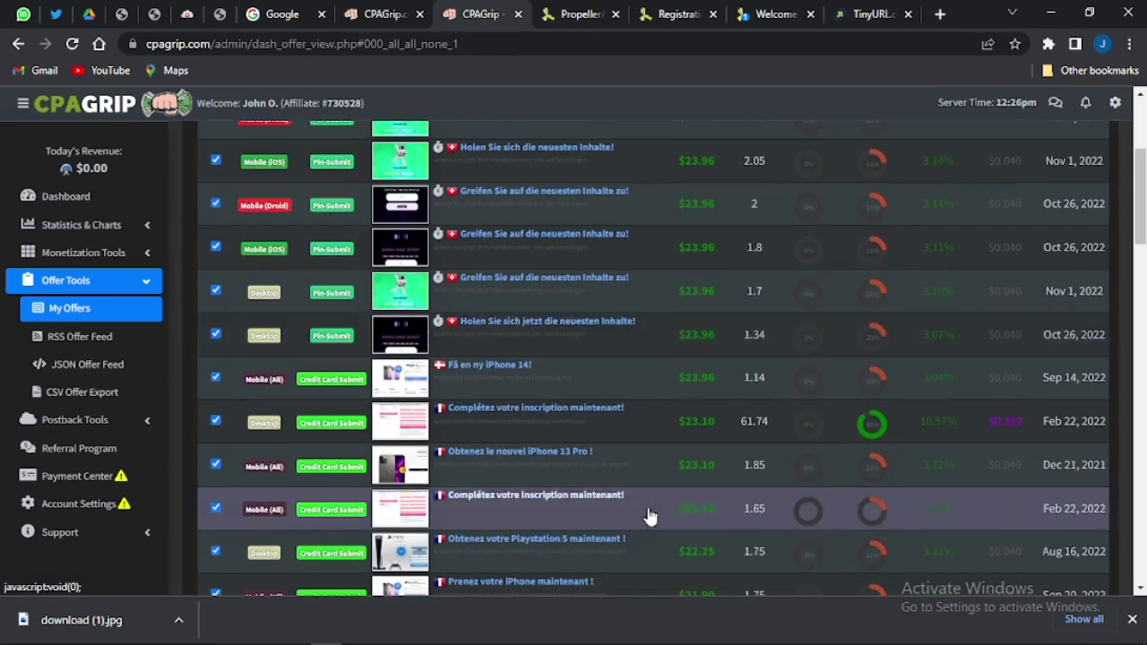
pyautogui.scroll(-1, 729, 359)
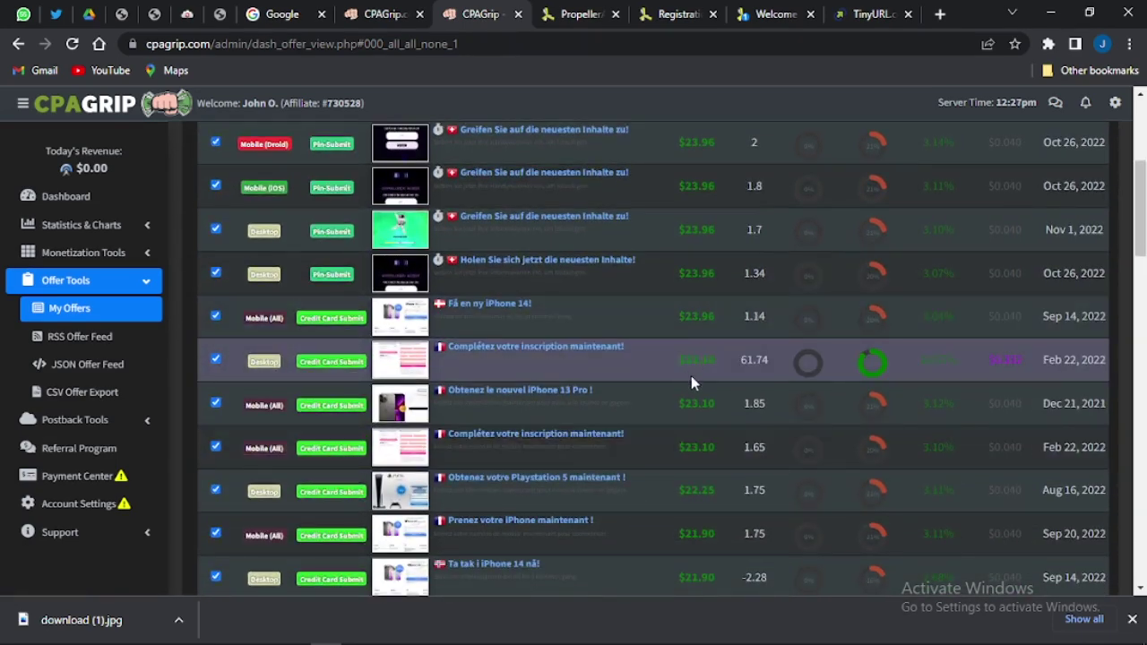
pyautogui.scroll(-2, 722, 460)
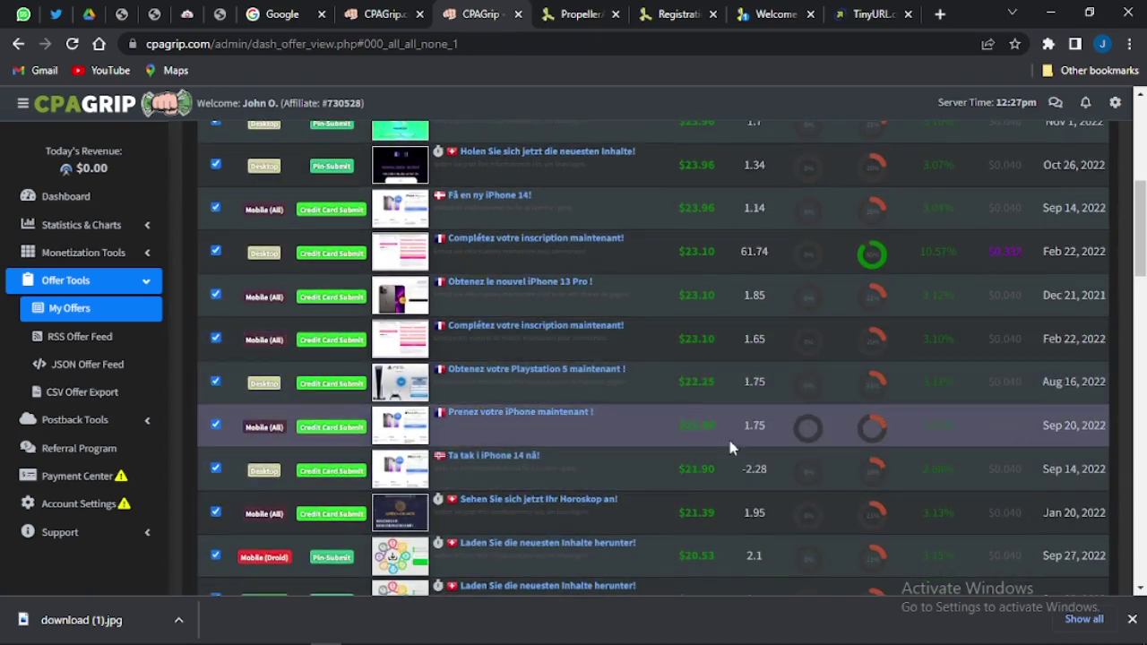
pyautogui.scroll(5, 627, 437)
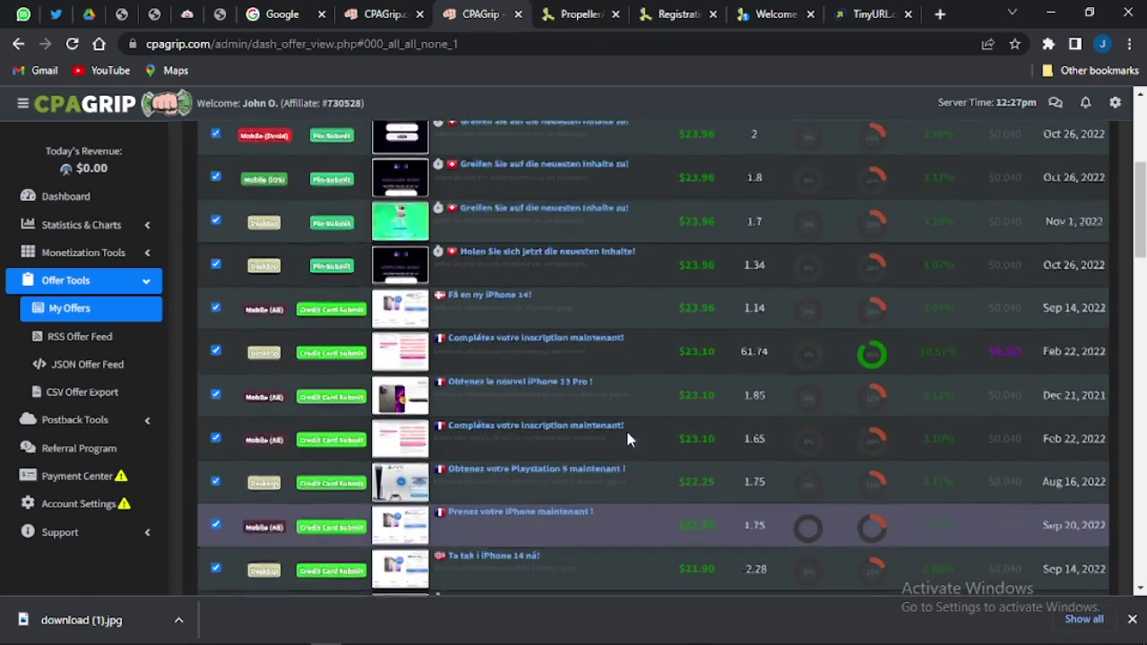
pyautogui.scroll(-1, 638, 484)
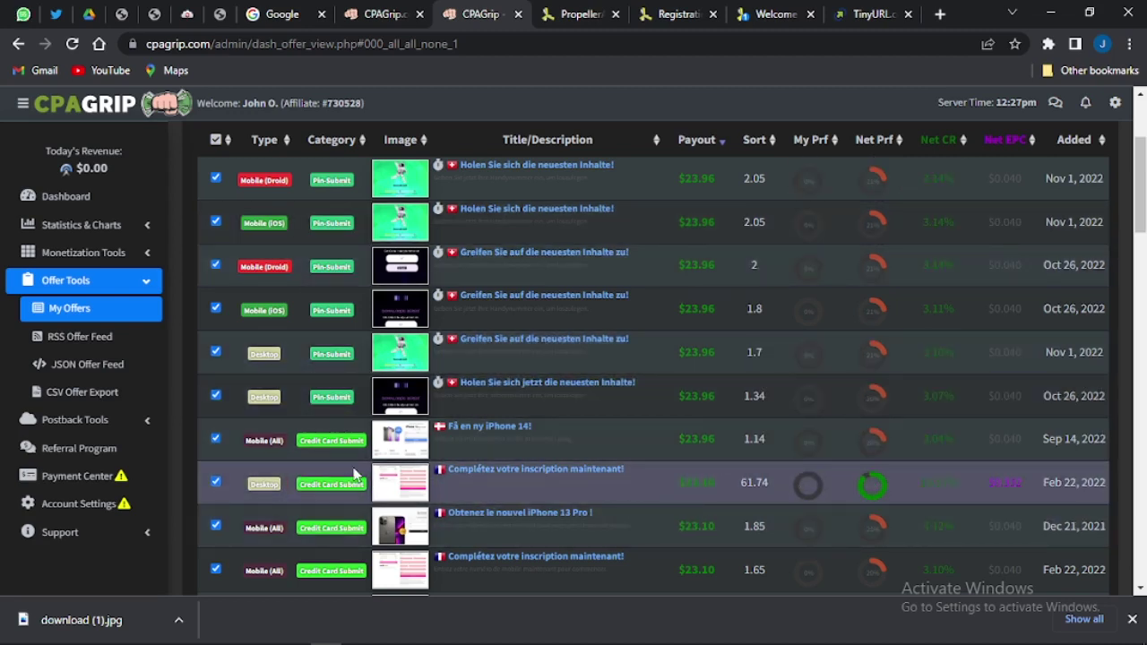
pyautogui.scroll(3, 477, 484)
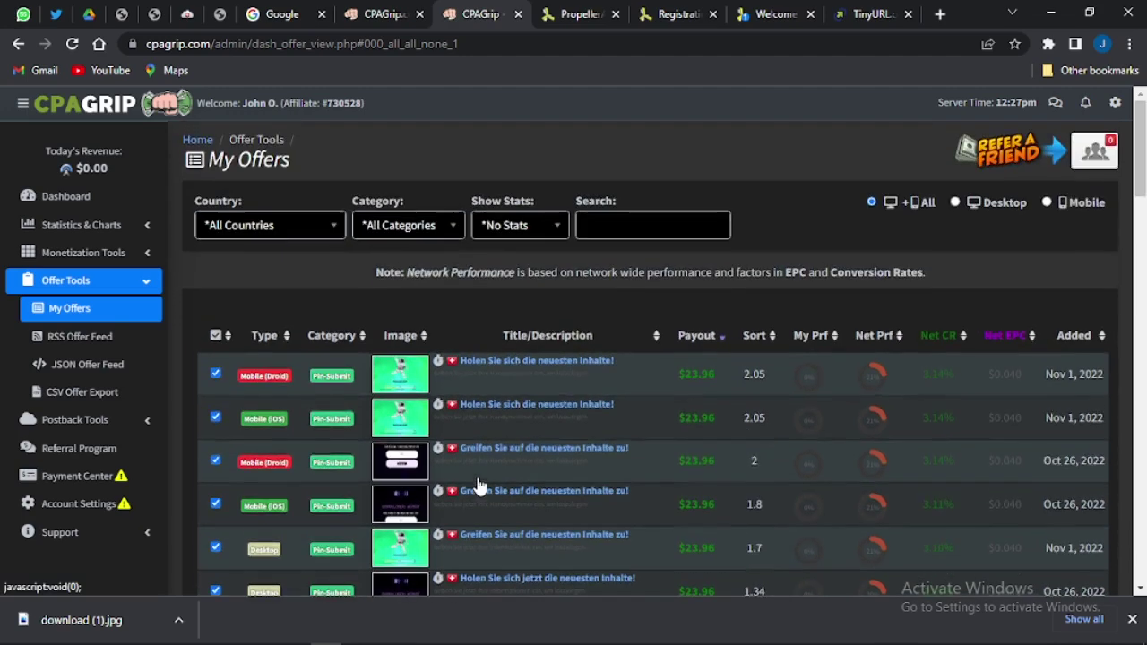
# Step: Filter offers to US | United States and copy the 'Enter for $10,000 Now!' tracking link
pyautogui.click(331, 225)
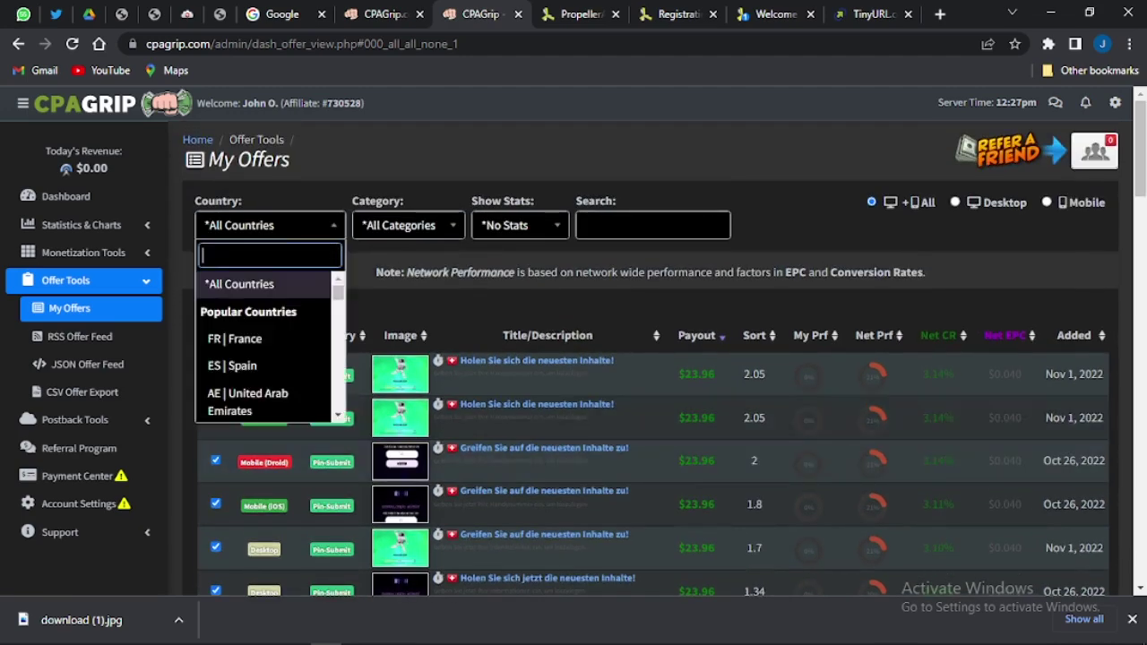
pyautogui.write('un')
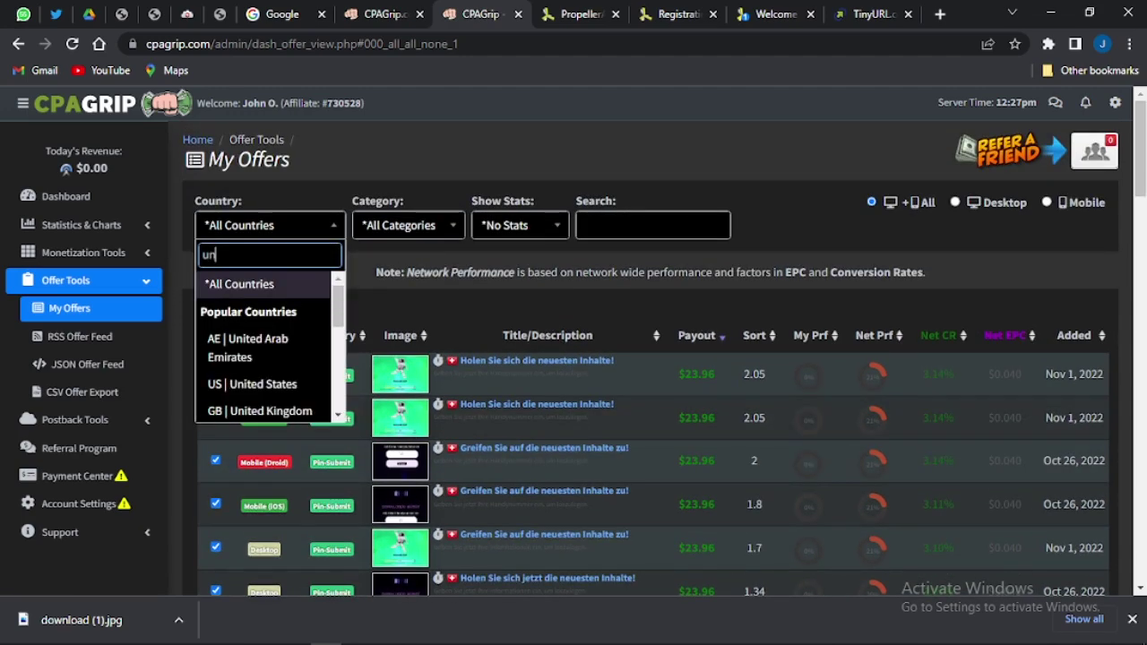
pyautogui.click(267, 385)
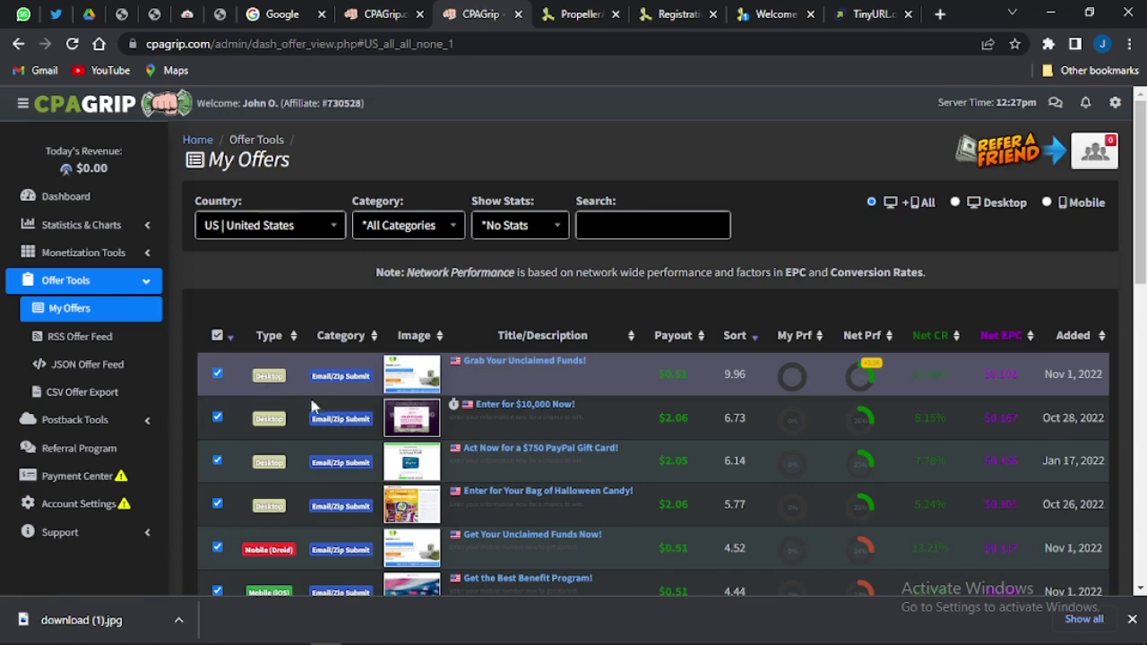
pyautogui.click(492, 411)
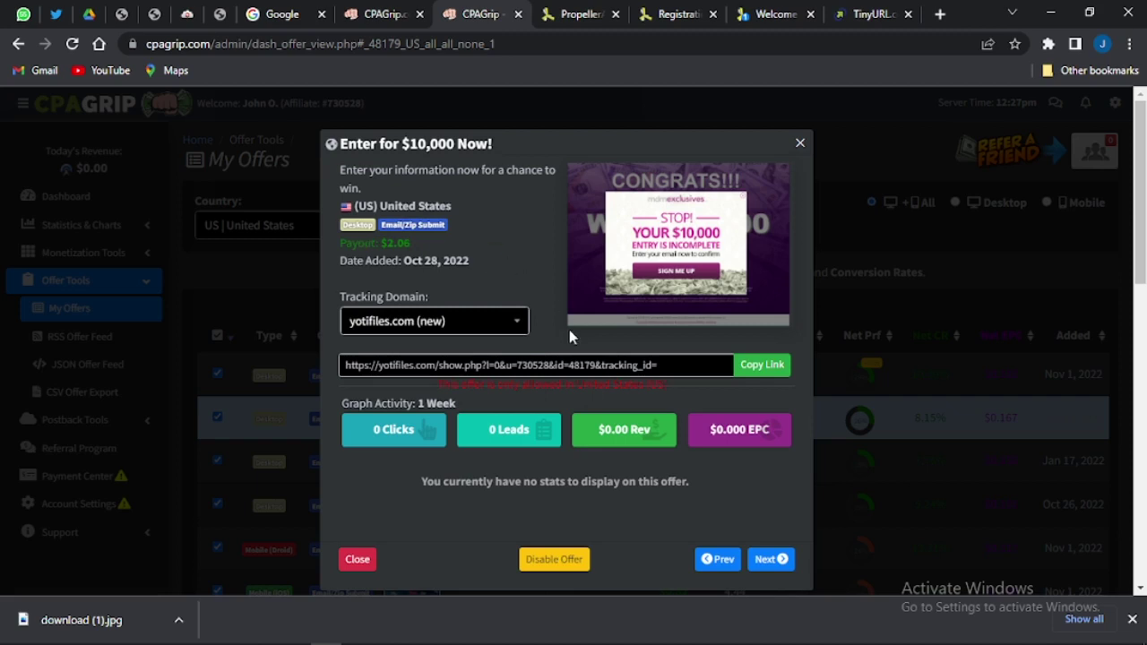
pyautogui.click(761, 364)
# Step: Shorten the pasted offer link in TinyURL to tinyurl.com/5ym2erx2 and copy it
pyautogui.click(873, 14)
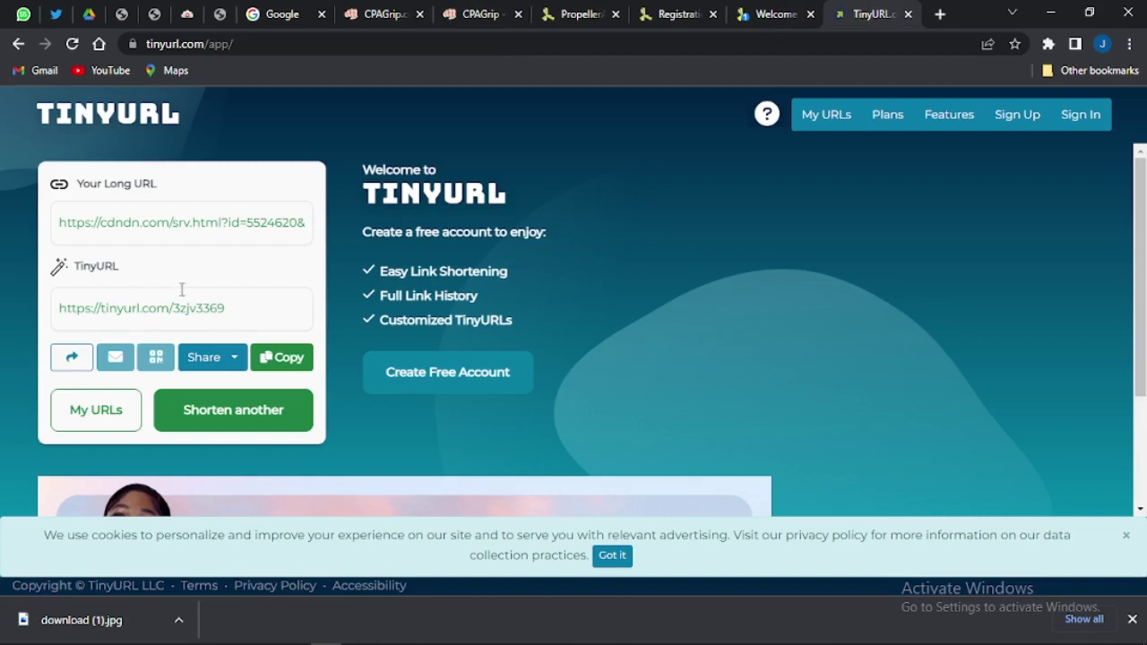
pyautogui.click(210, 425)
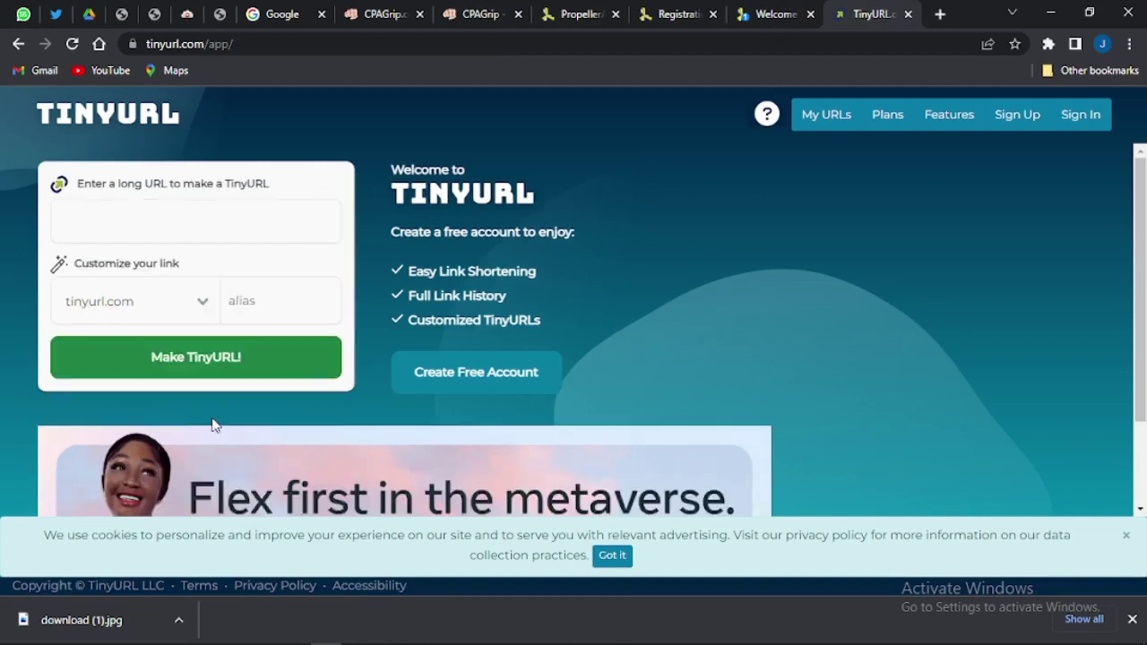
pyautogui.click(137, 219)
pyautogui.rightClick(136, 222)
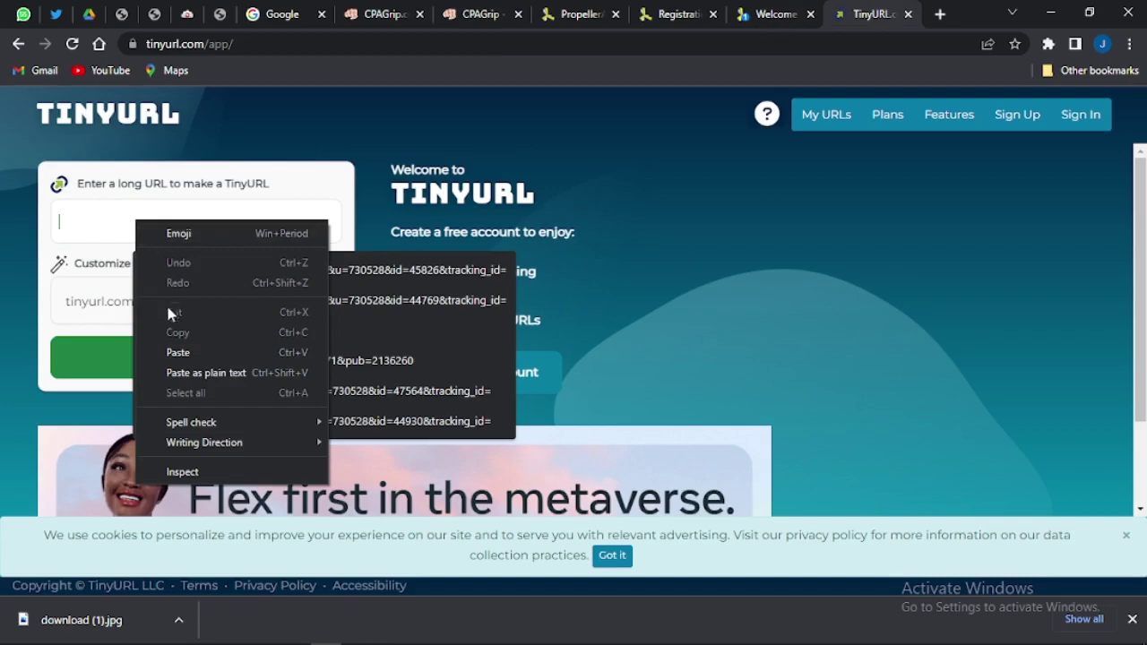
pyautogui.click(178, 352)
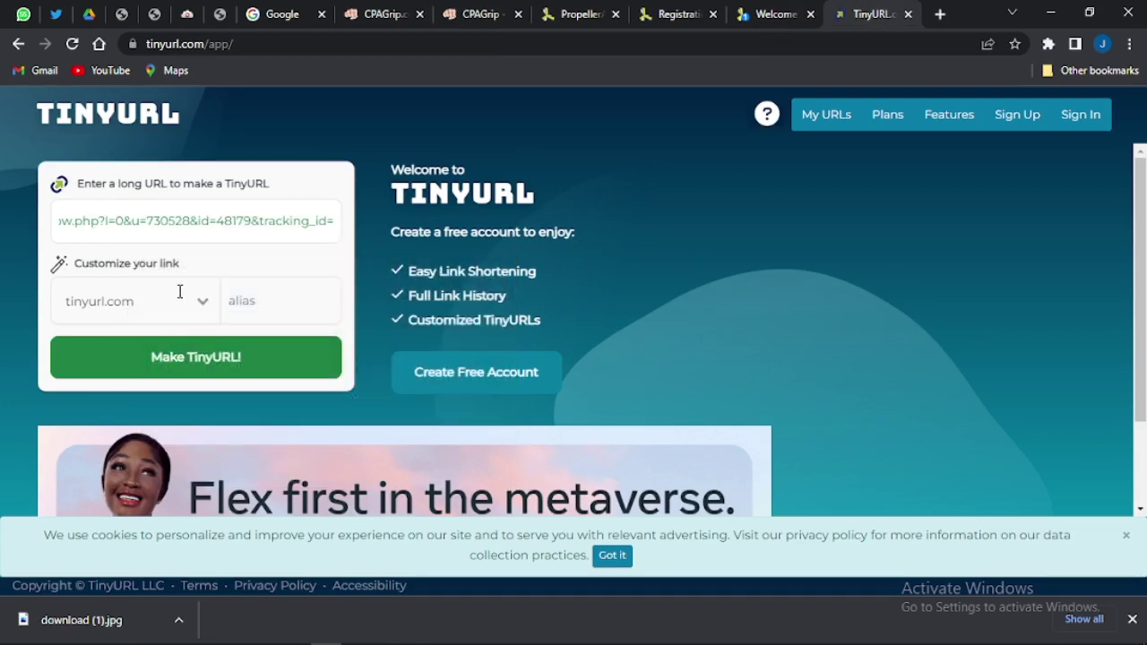
pyautogui.click(183, 359)
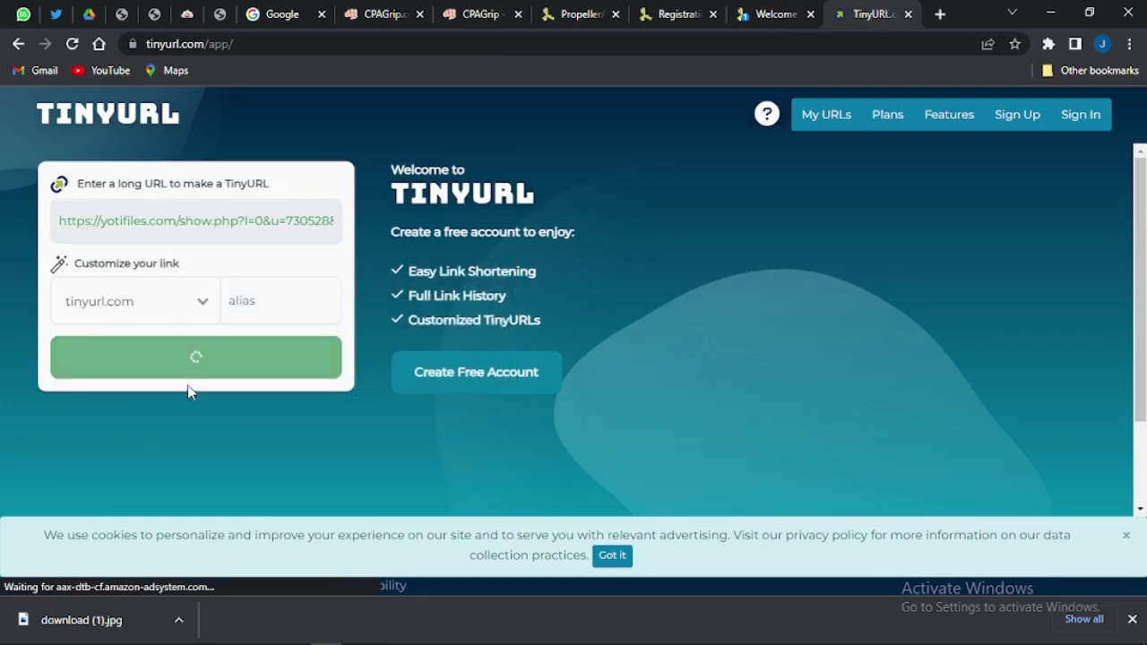
pyautogui.click(67, 419)
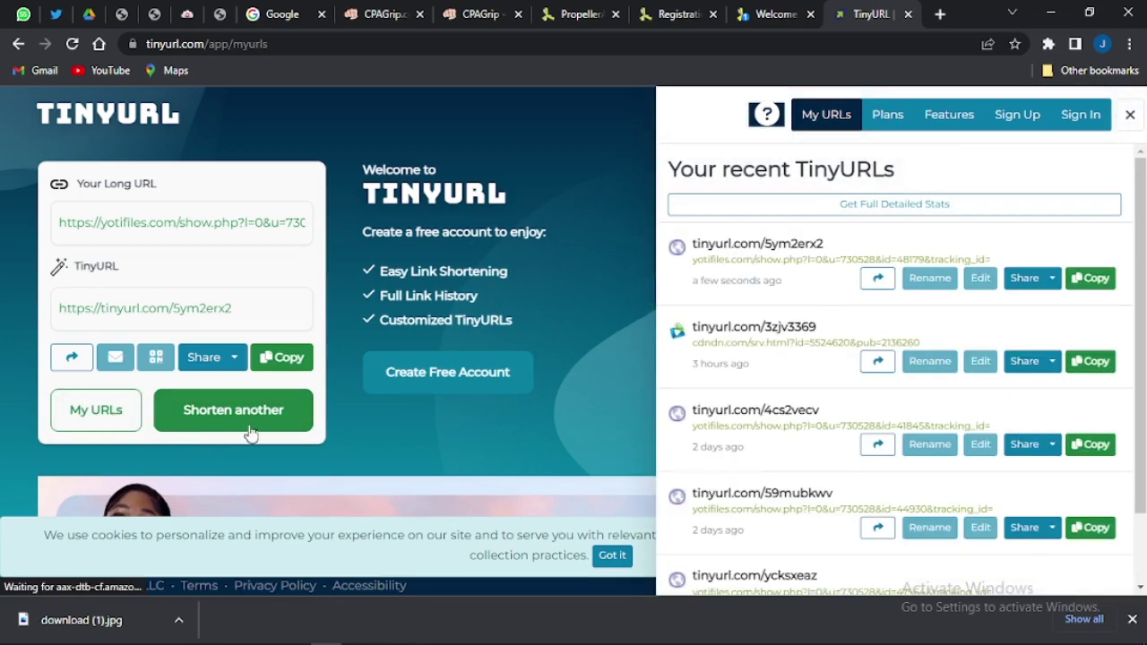
pyautogui.click(285, 365)
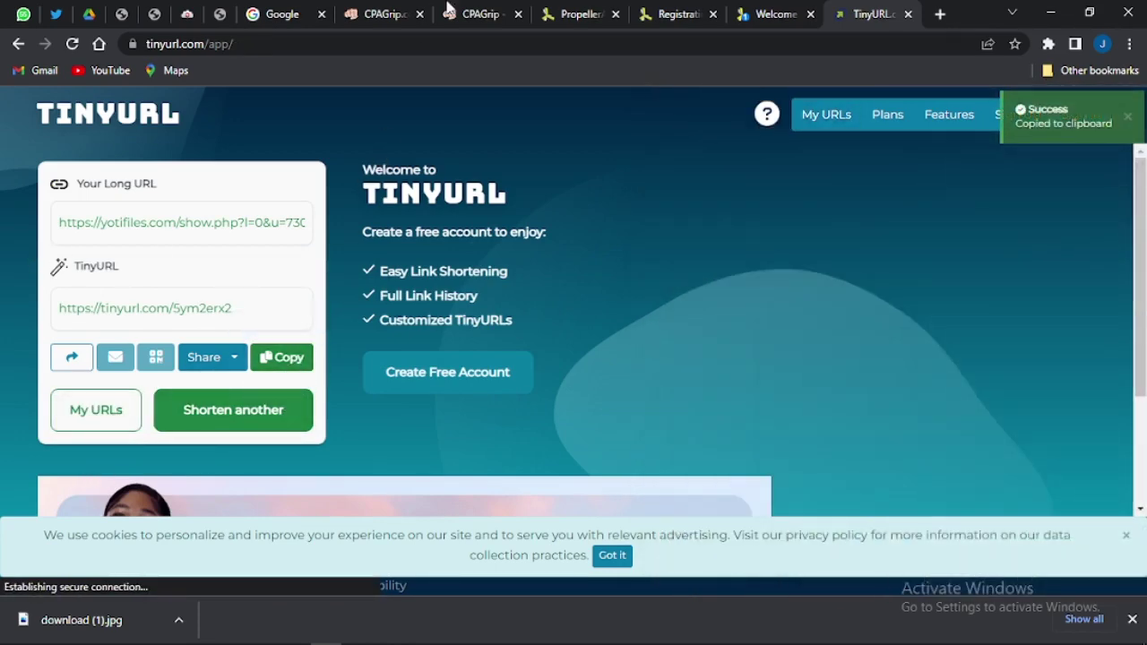
pyautogui.click(578, 13)
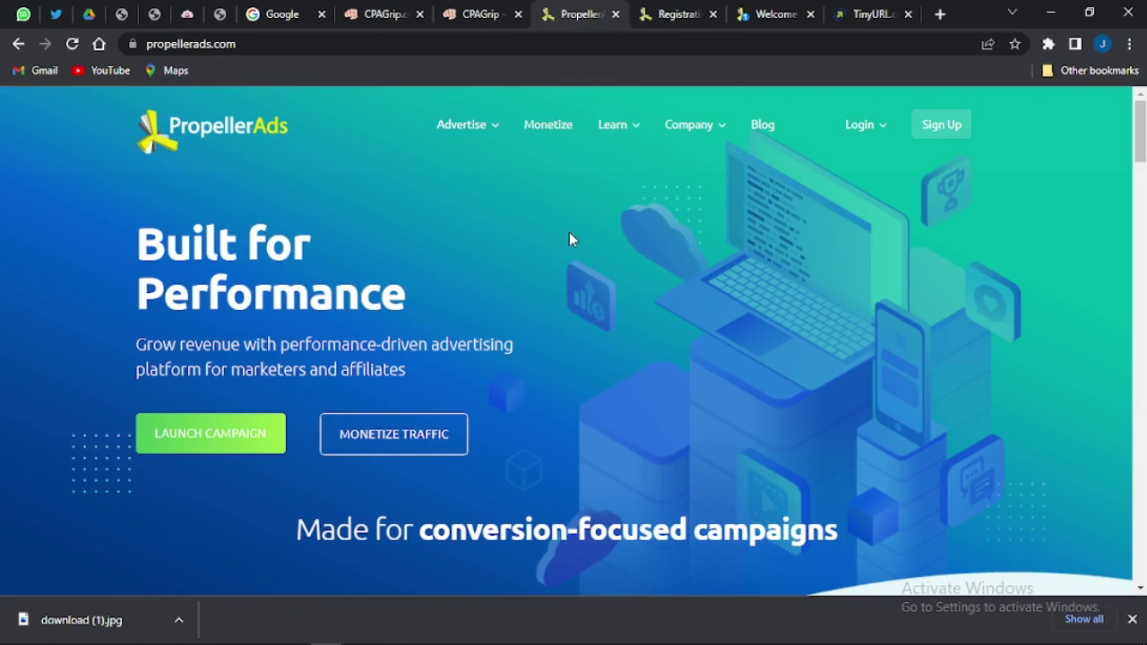
pyautogui.scroll(-2, 569, 238)
pyautogui.scroll(2, 569, 238)
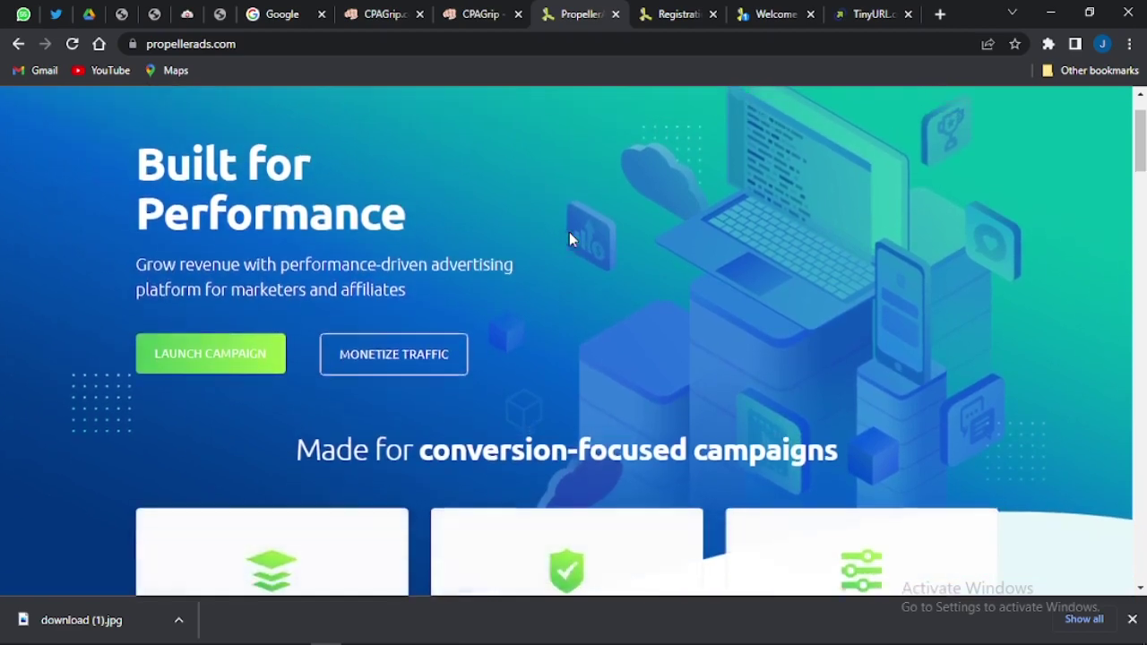
pyautogui.scroll(-4, 569, 238)
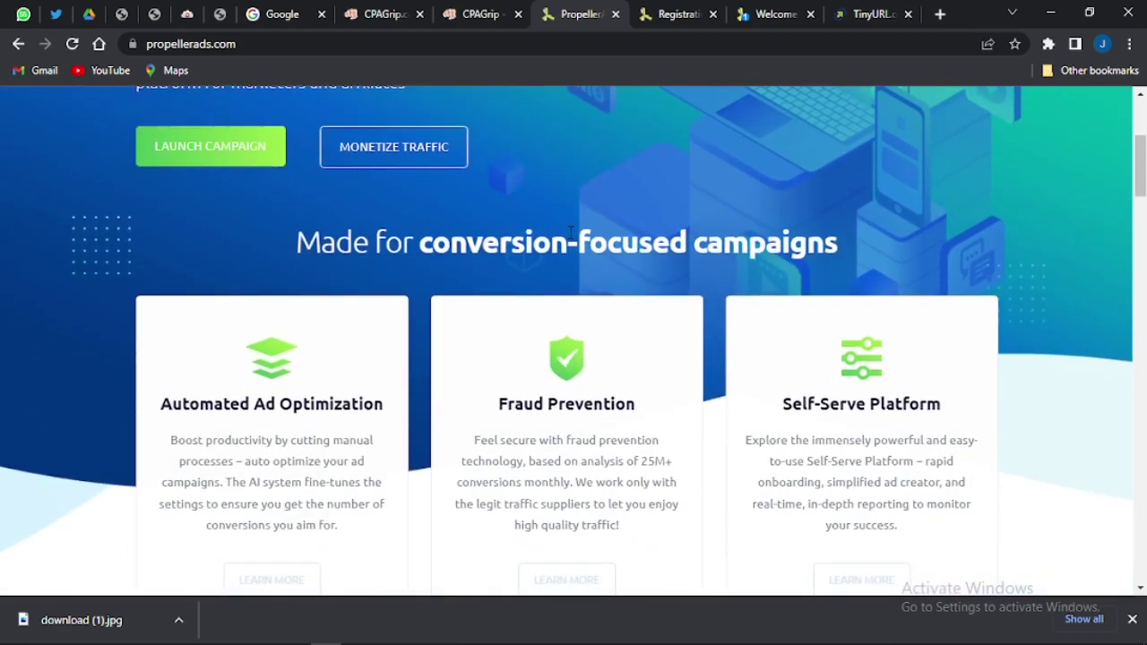
pyautogui.scroll(-1, 571, 238)
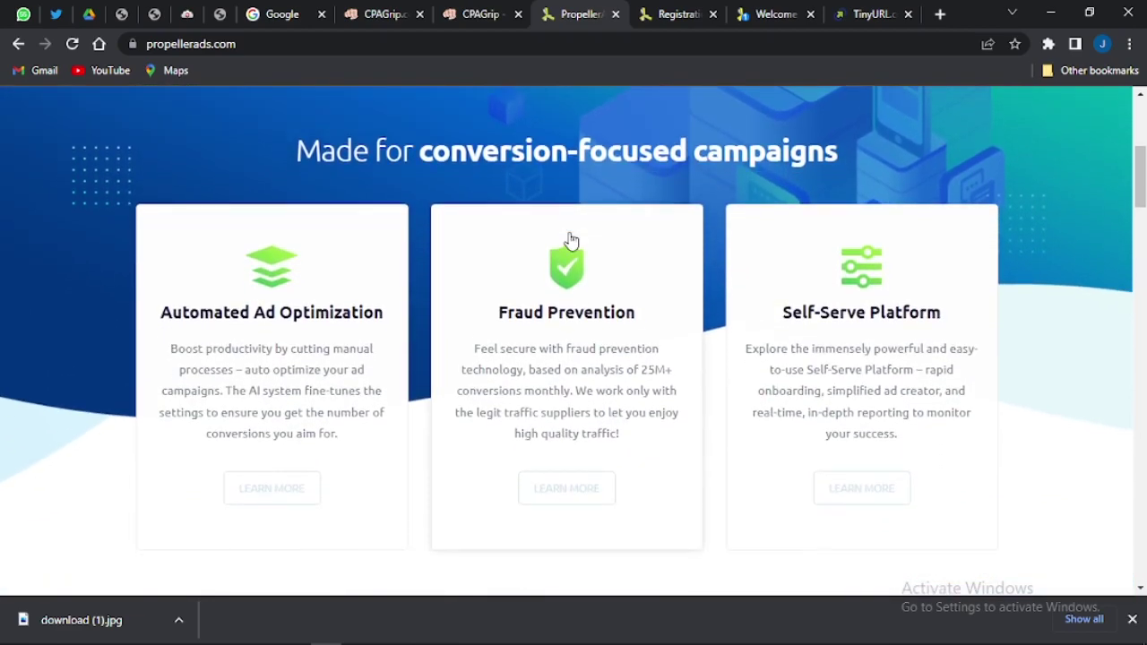
pyautogui.scroll(-2, 571, 240)
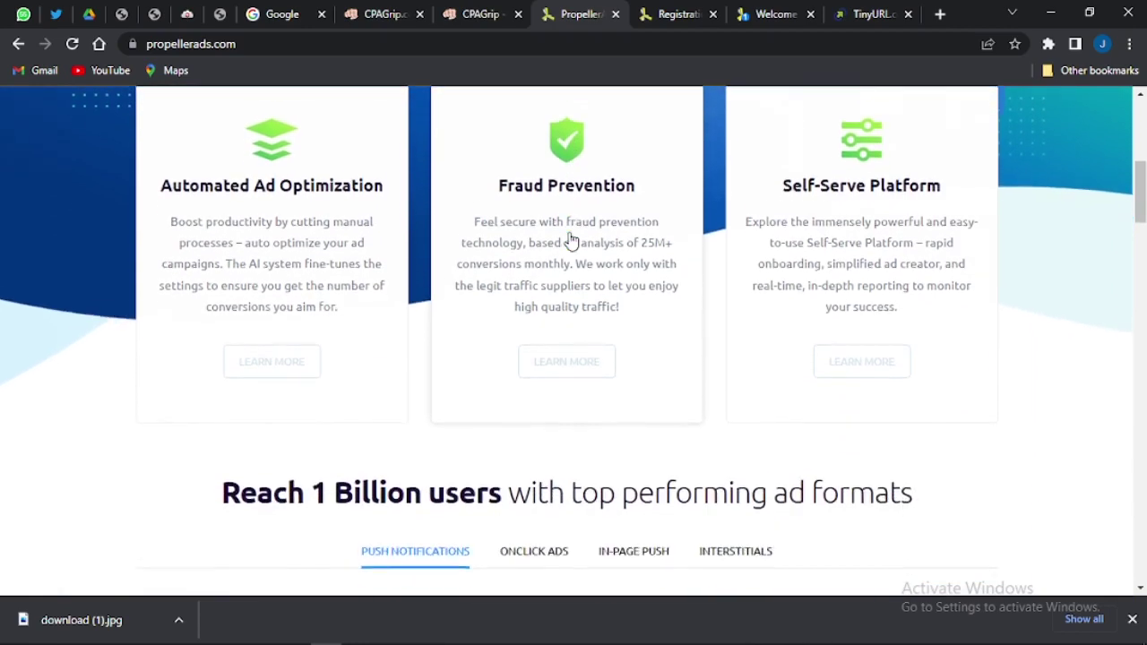
pyautogui.scroll(-3, 571, 240)
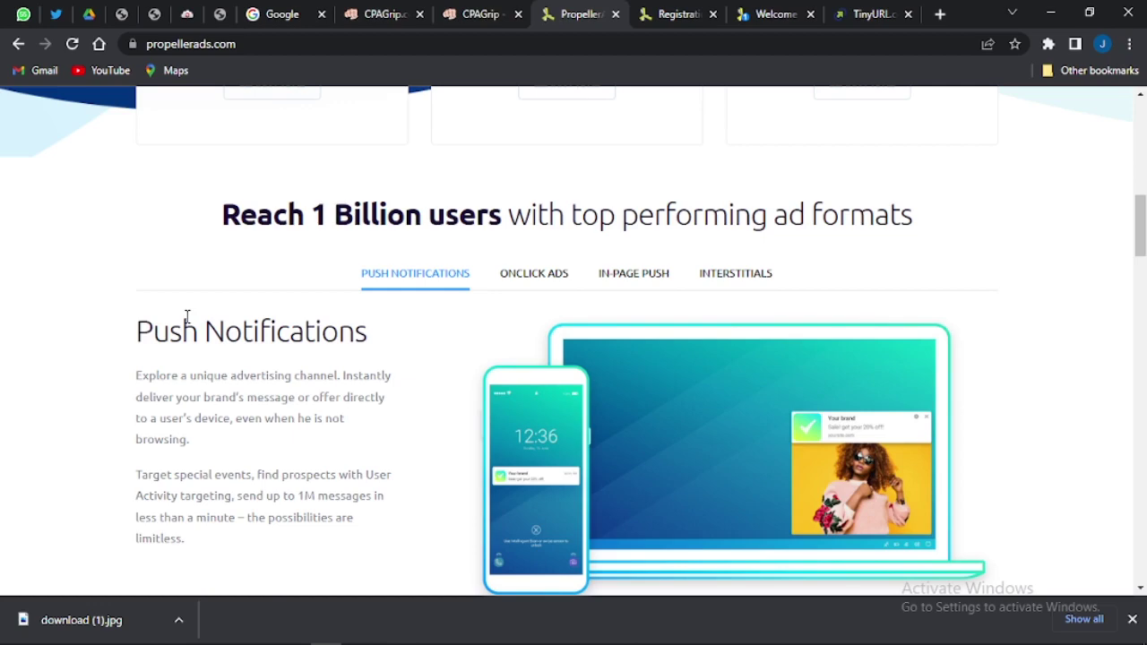
pyautogui.scroll(10, 187, 322)
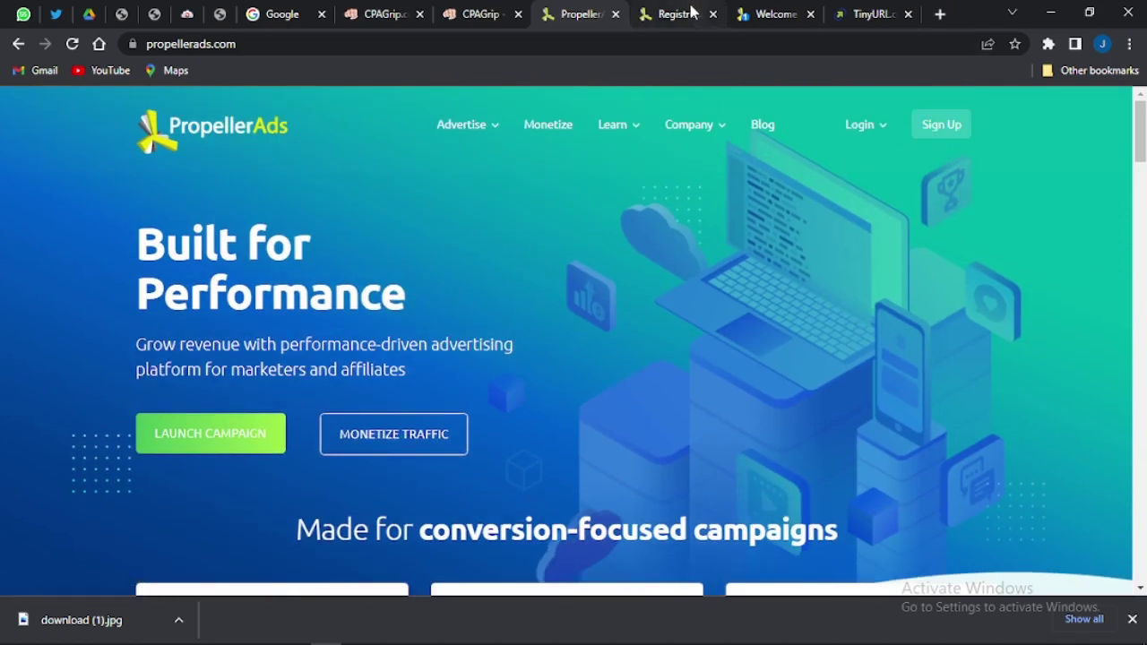
# Step: Look over the PropellerAds registration page, then open the advertiser dashboard's Welcome page
pyautogui.click(663, 14)
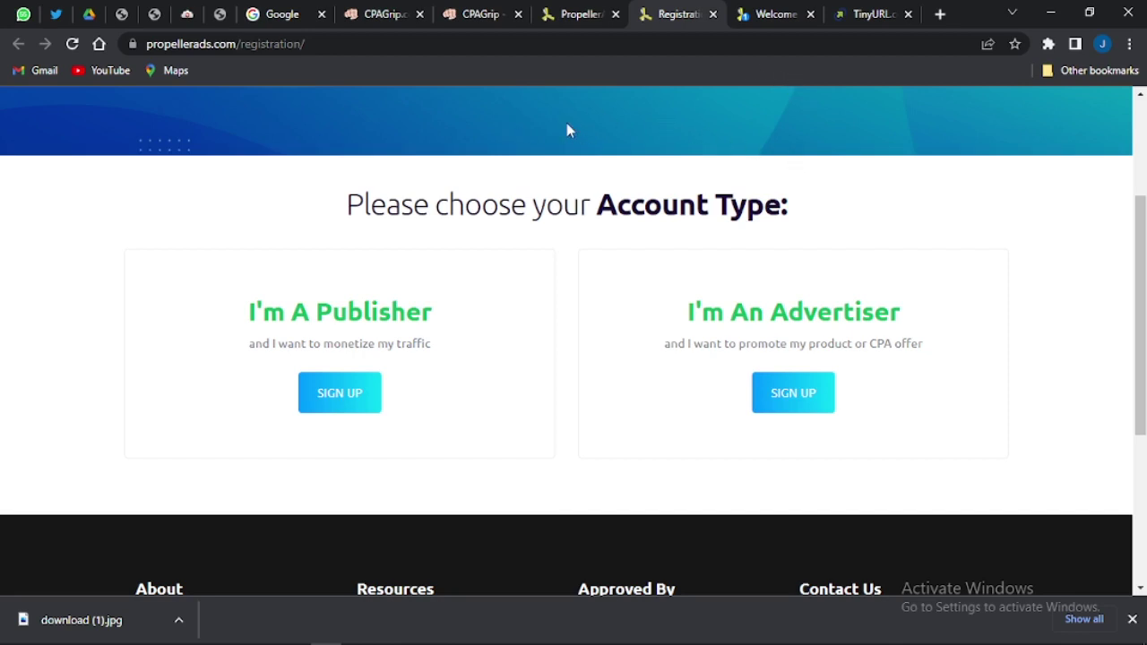
pyautogui.click(581, 15)
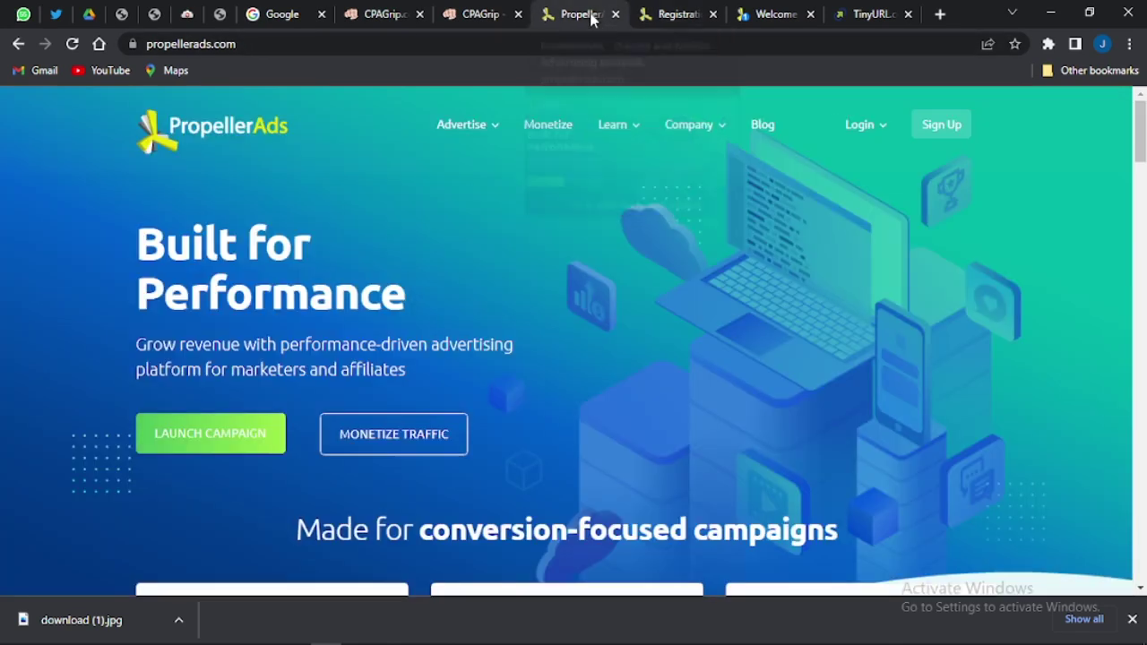
pyautogui.moveTo(862, 131)
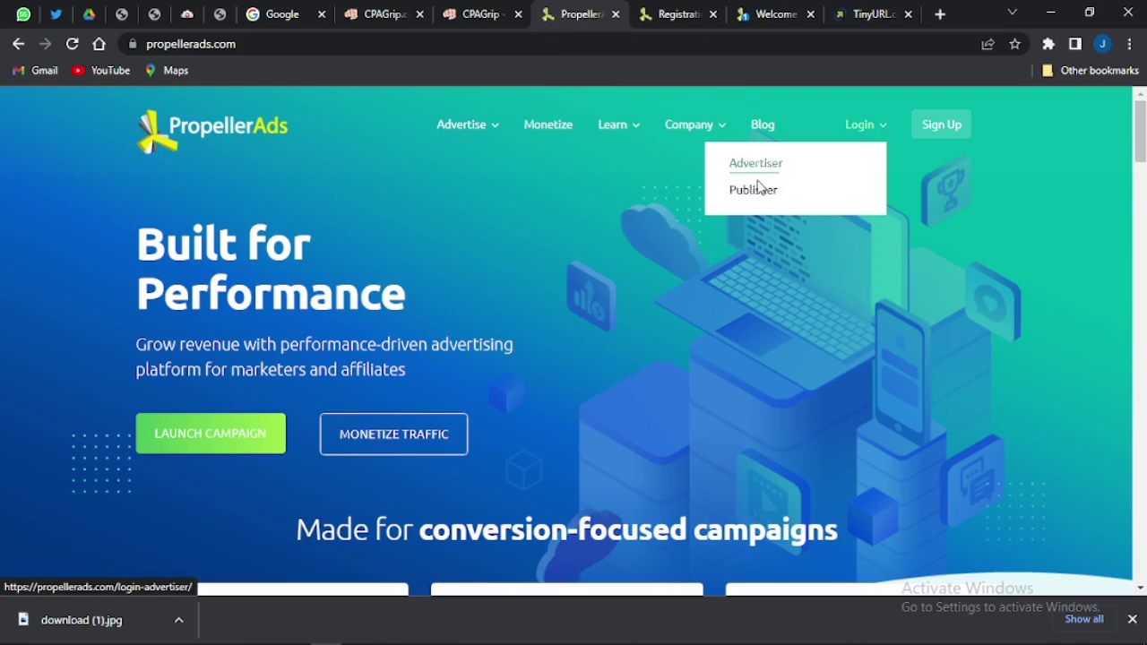
pyautogui.click(777, 13)
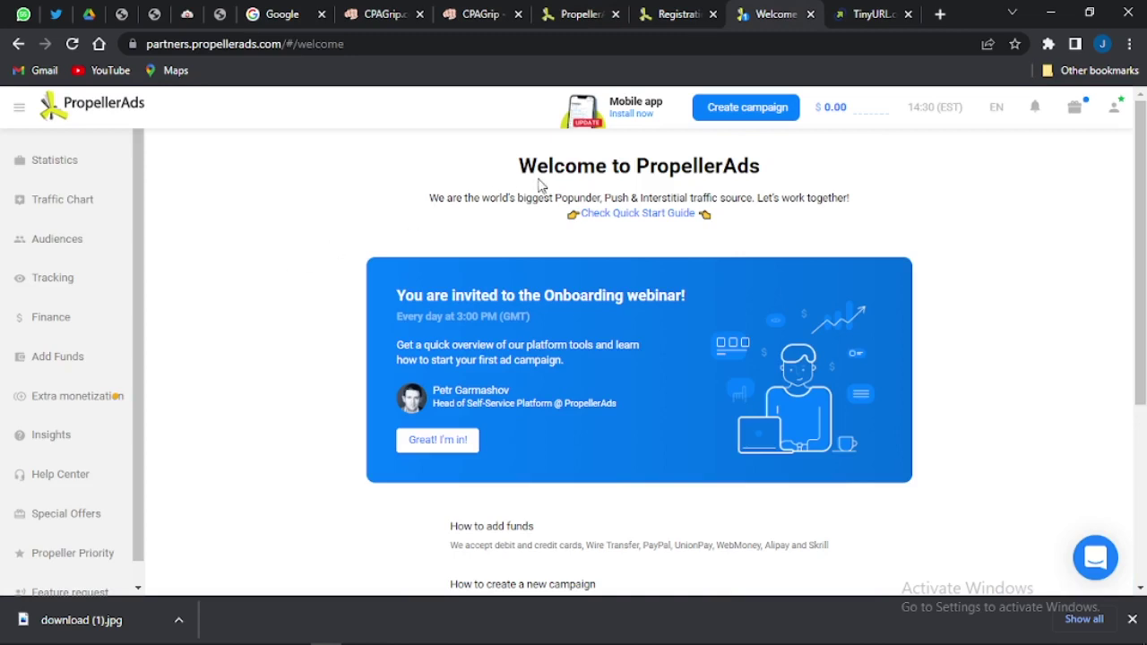
# Step: Visit the add-funds page, then start a new campaign with Create campaign
pyautogui.click(36, 371)
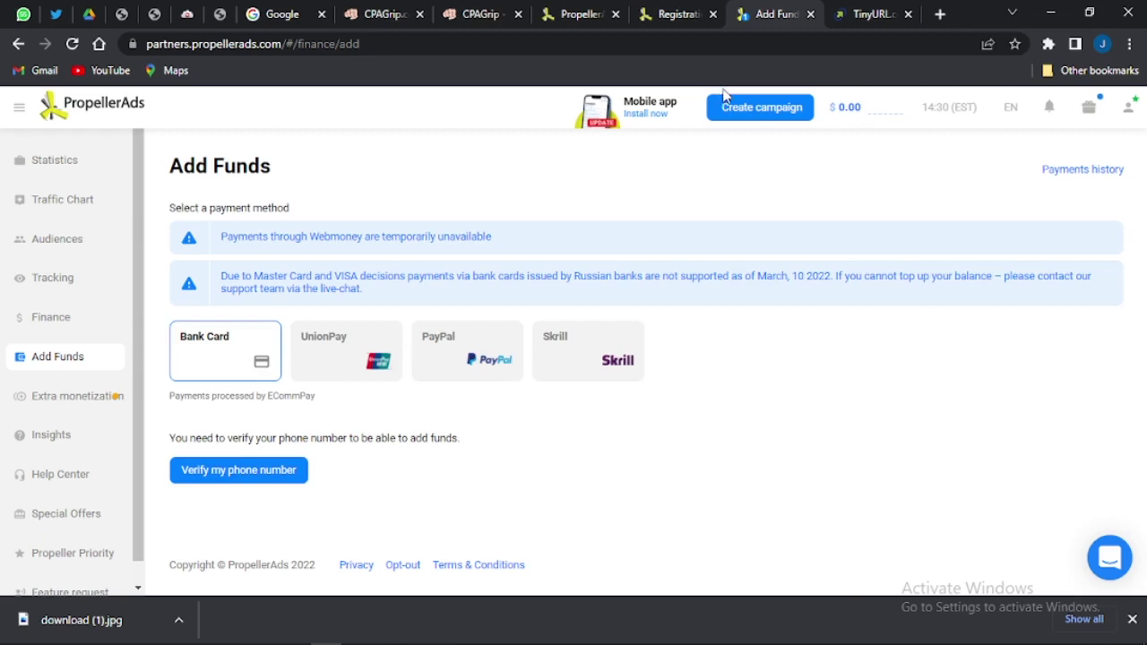
pyautogui.click(754, 109)
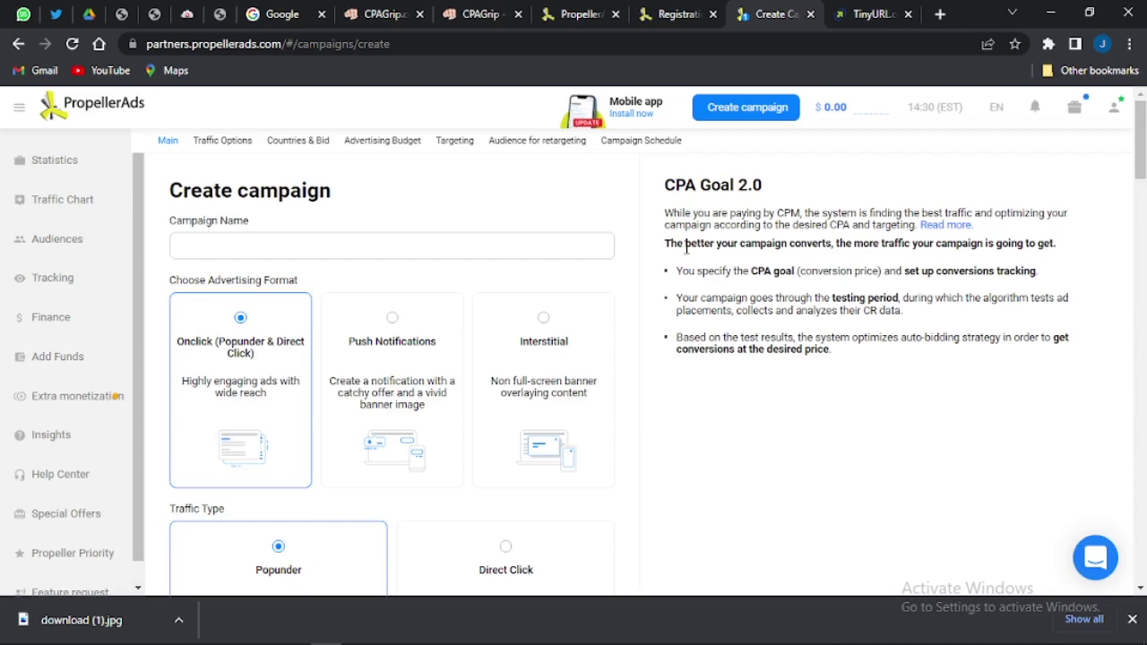
# Step: Name the campaign 'cpagrip offer', checking the CPAGrip offer details along the way
pyautogui.click(261, 254)
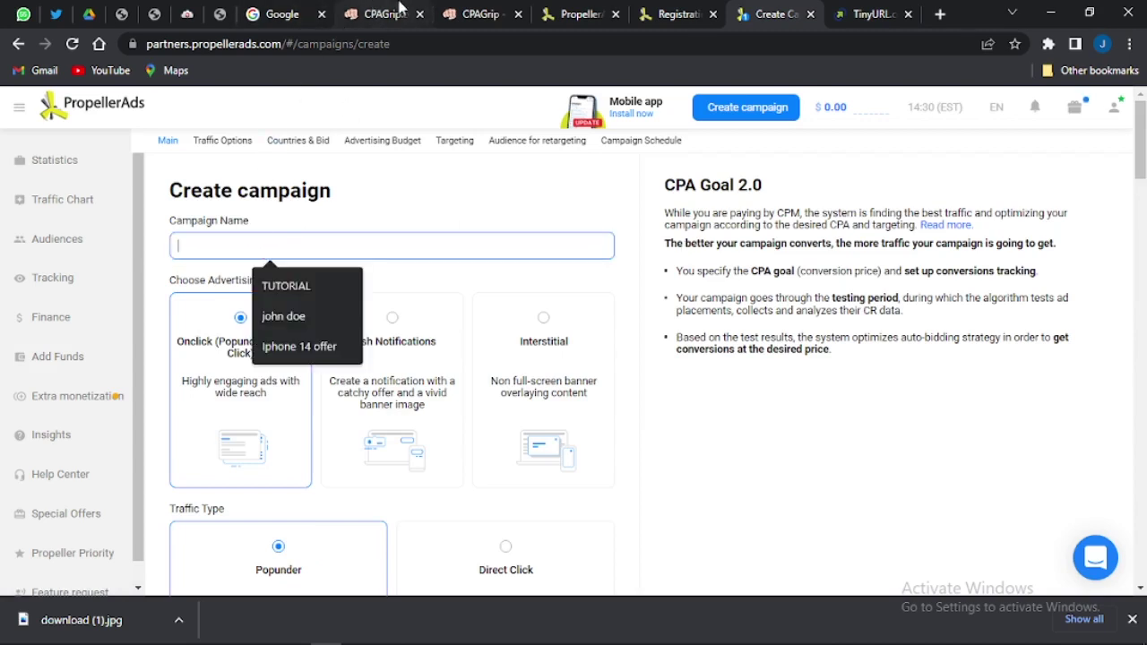
pyautogui.click(470, 13)
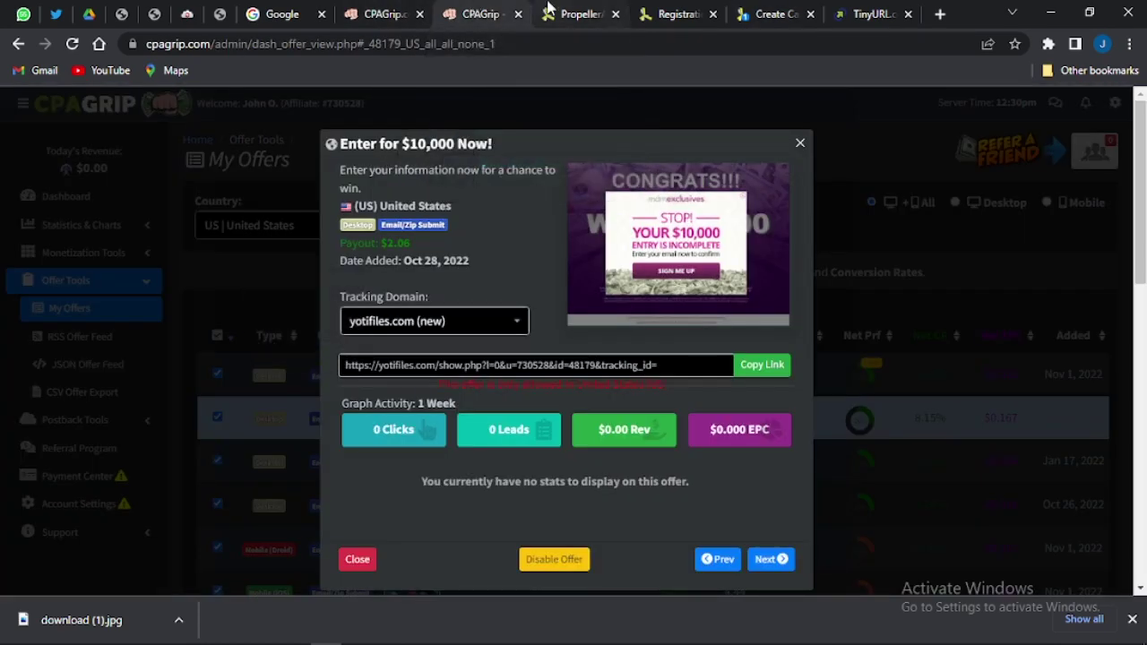
pyautogui.moveTo(594, 7)
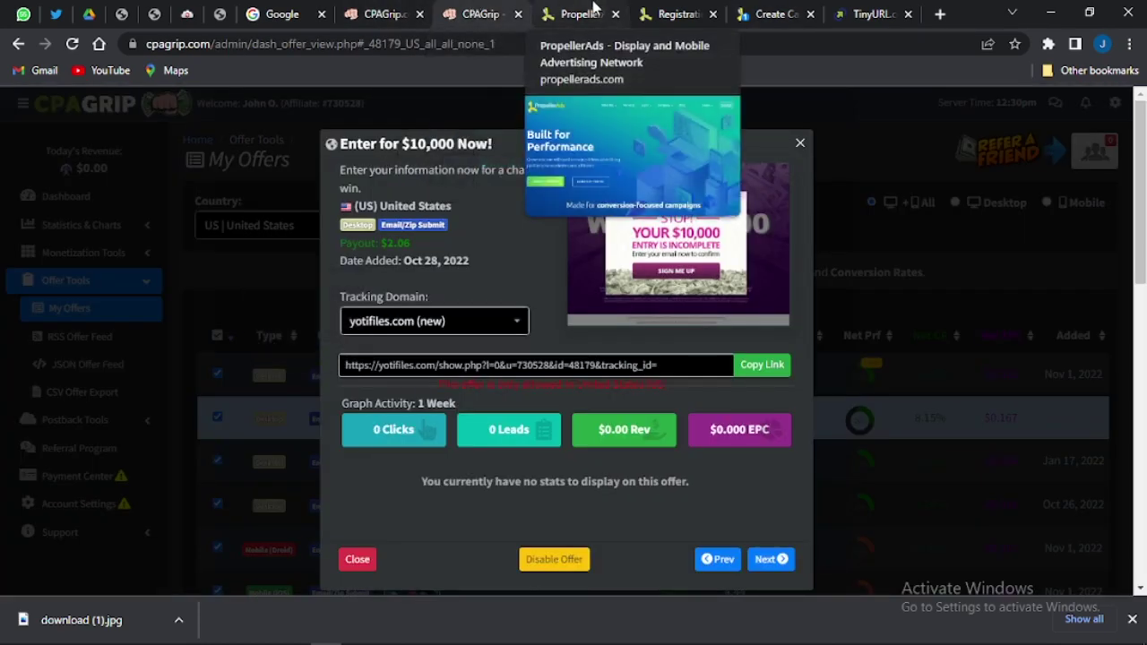
pyautogui.click(771, 13)
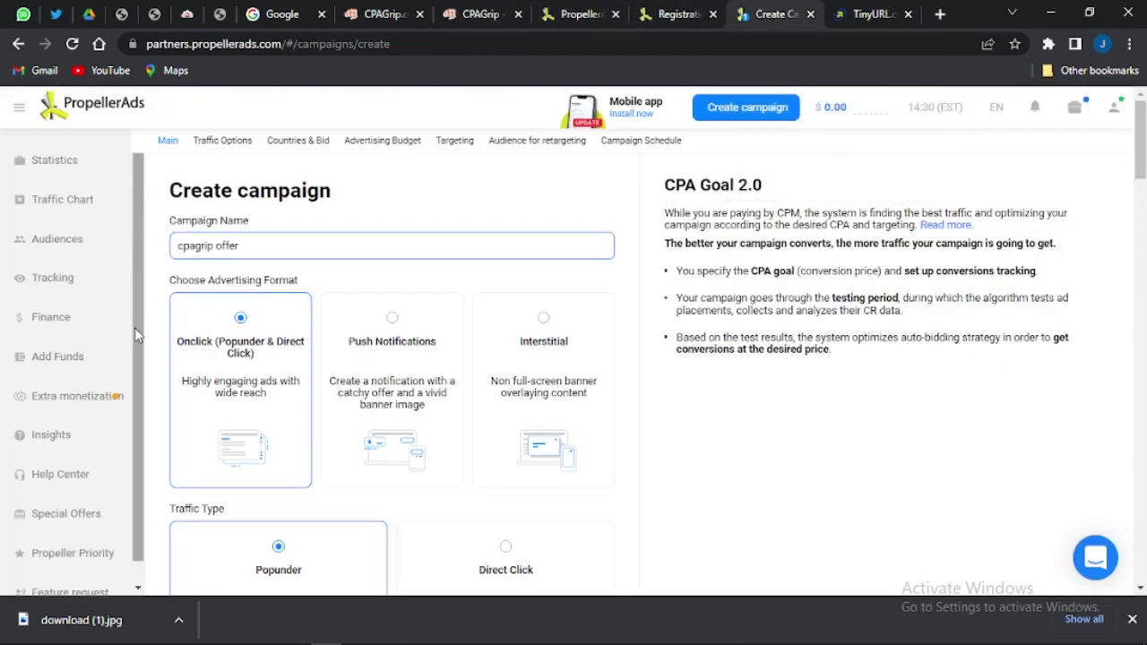
# Step: Set the format to Push Notifications with Classic Push only and CPC pricing
pyautogui.click(377, 334)
pyautogui.scroll(-2, 380, 410)
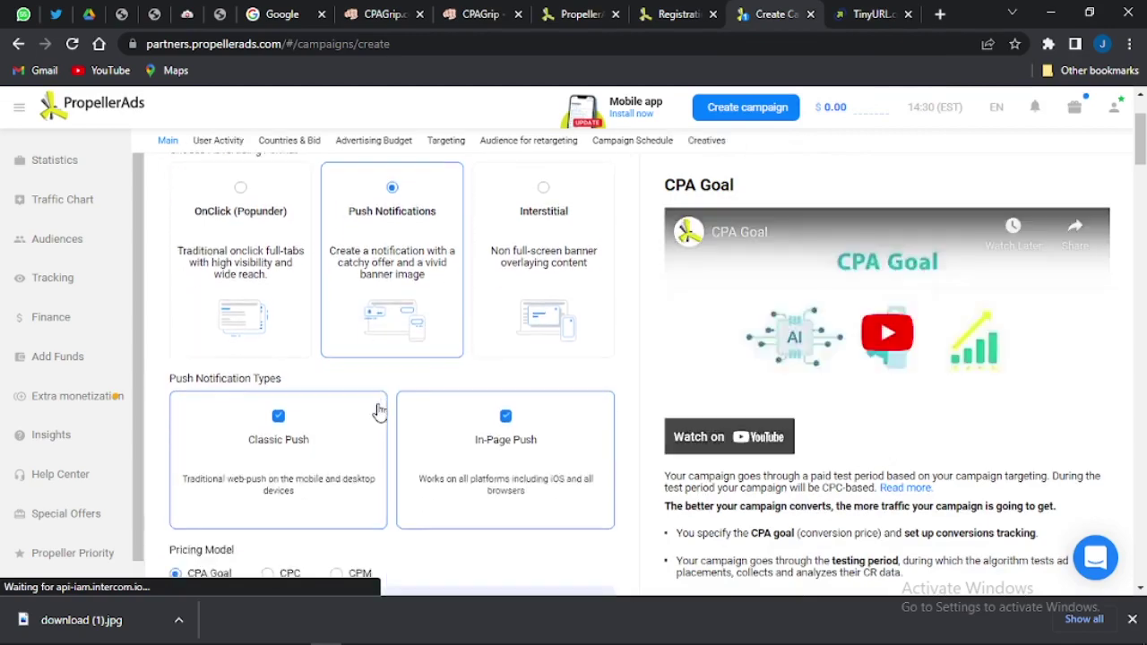
pyautogui.scroll(-2, 380, 411)
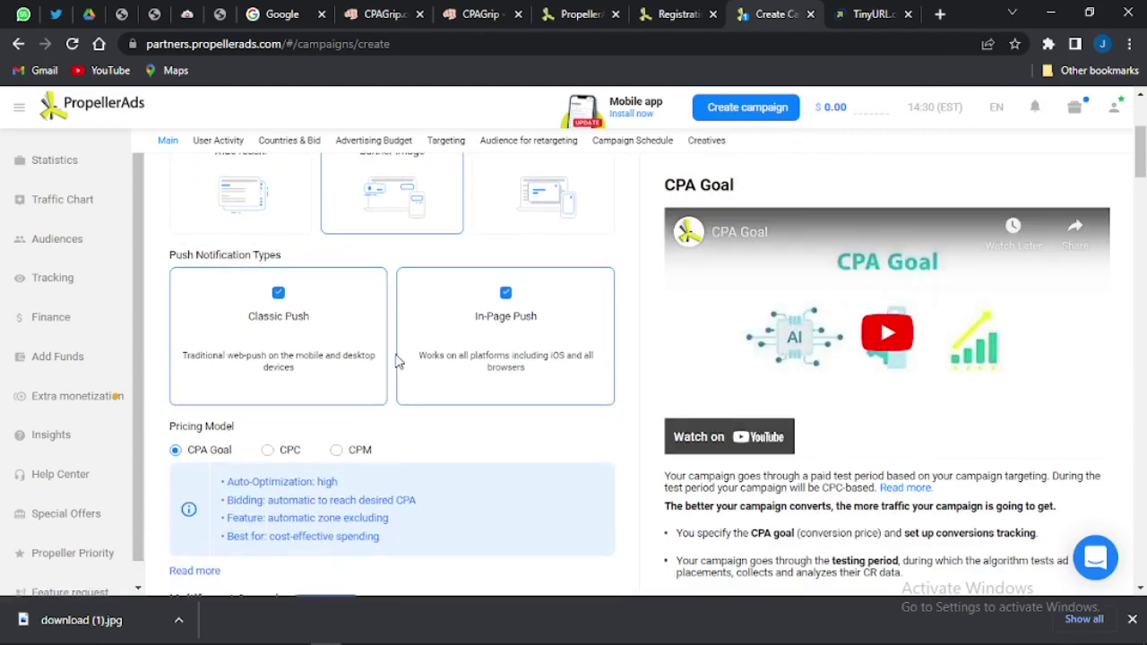
pyautogui.click(505, 293)
pyautogui.scroll(-1, 291, 366)
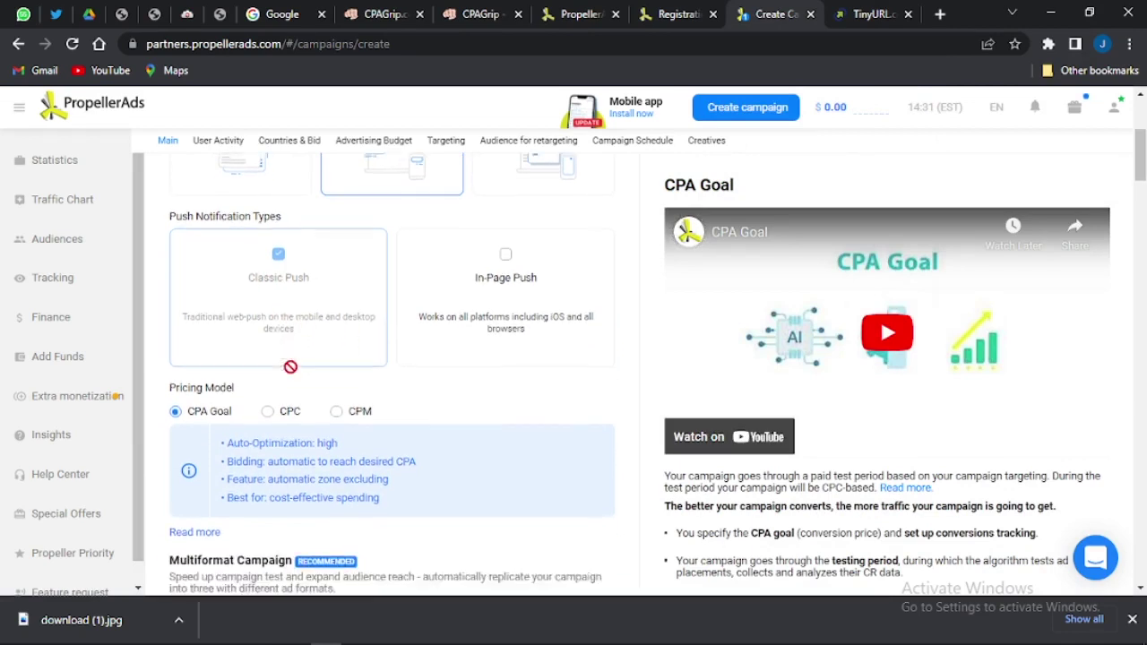
pyautogui.scroll(-3, 290, 367)
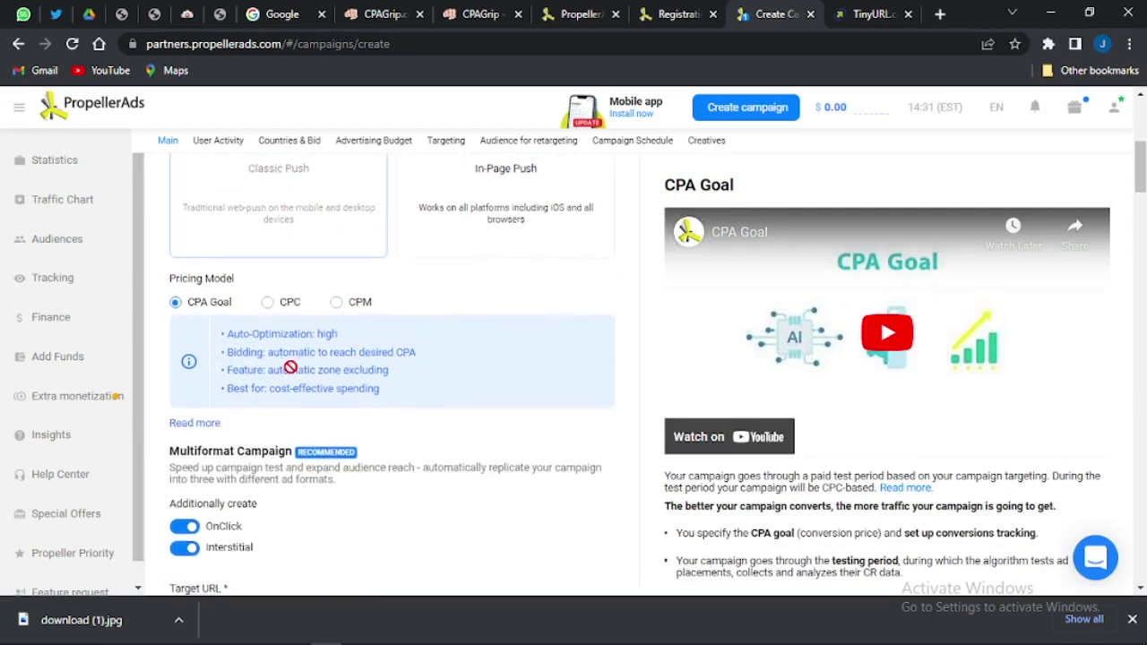
pyautogui.click(274, 303)
pyautogui.scroll(-4, 335, 505)
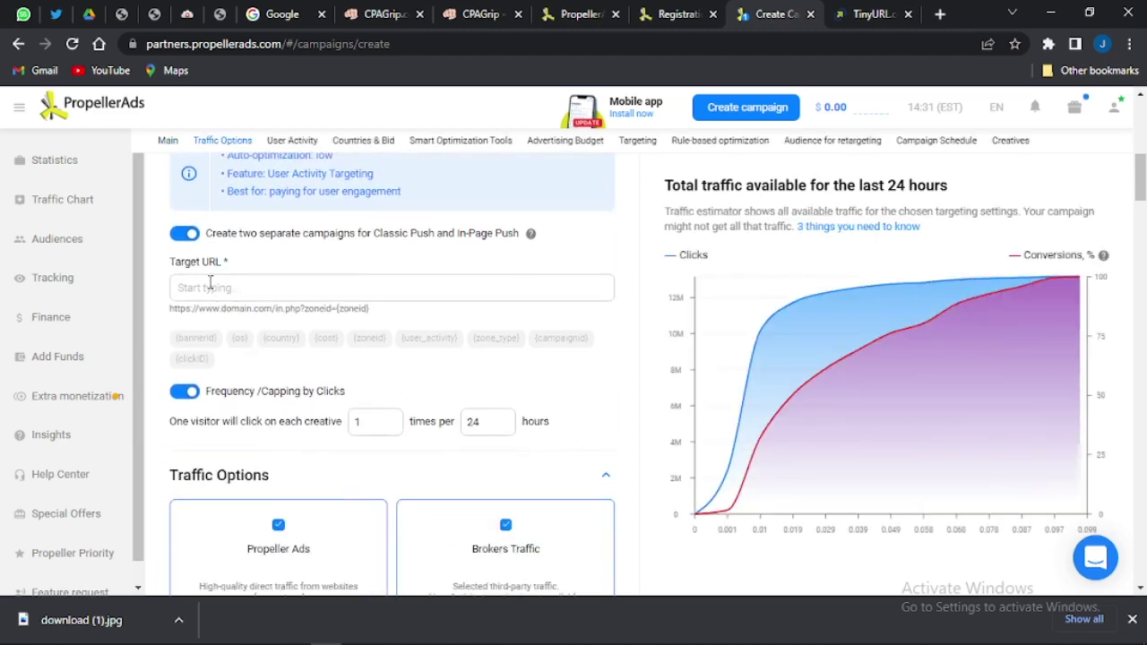
pyautogui.click(210, 286)
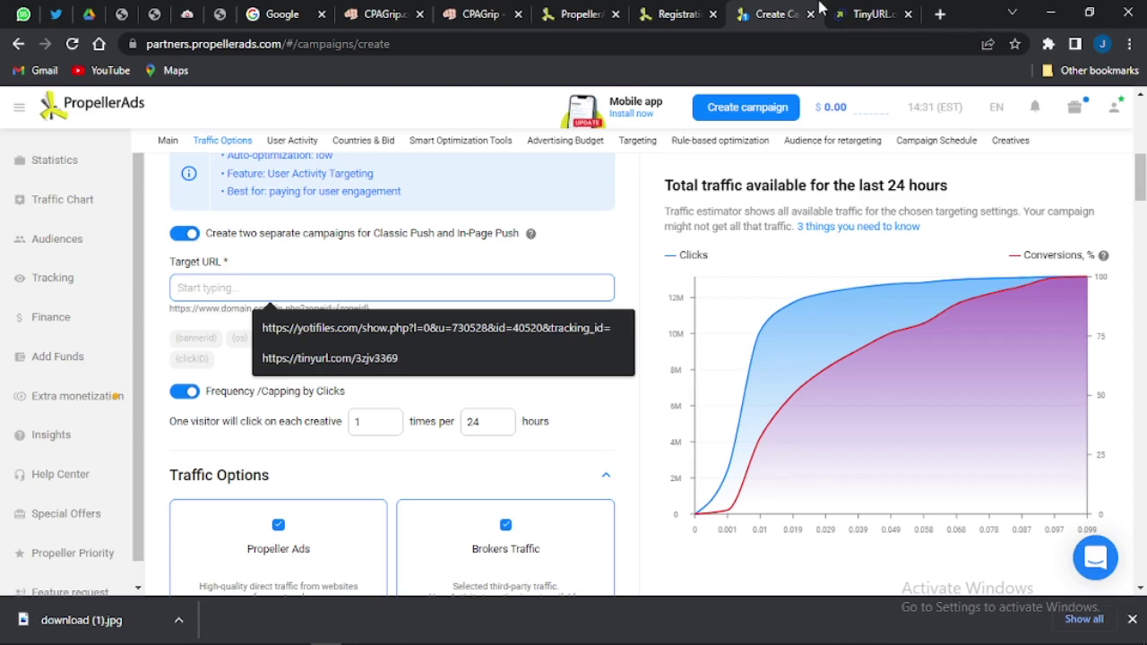
pyautogui.click(862, 14)
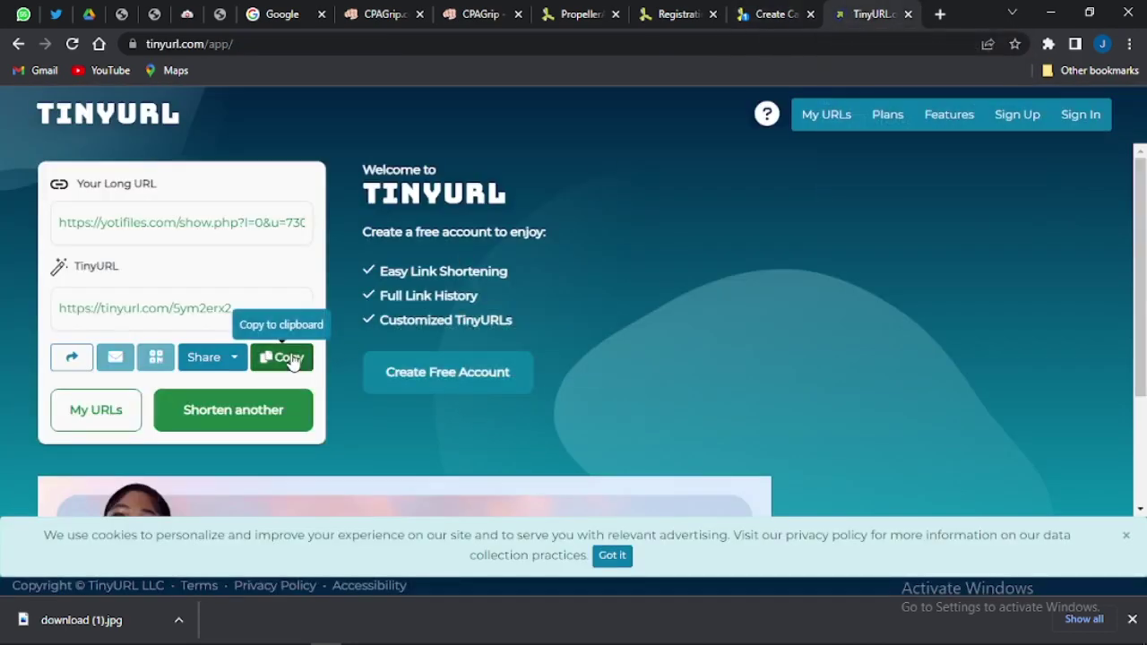
pyautogui.click(289, 357)
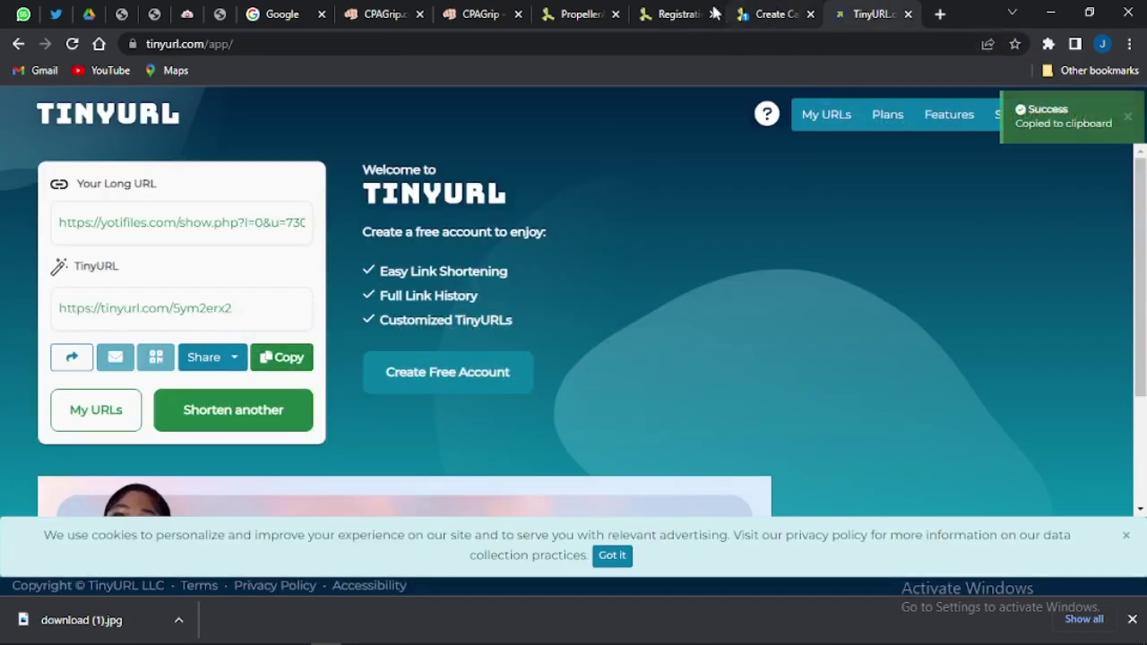
pyautogui.click(769, 14)
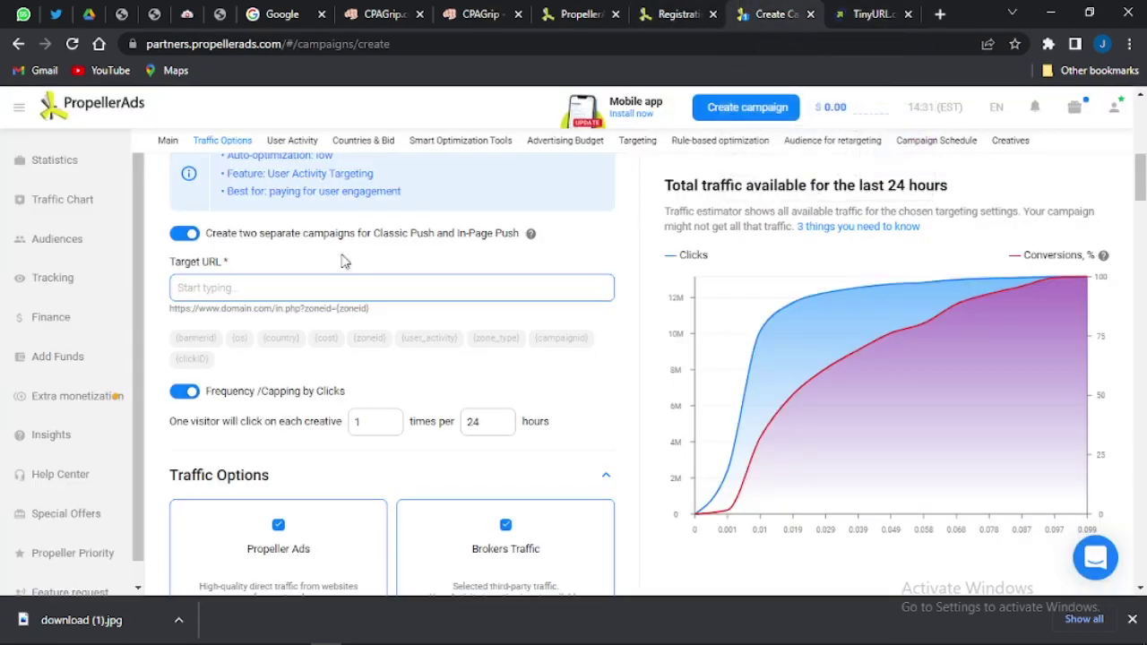
pyautogui.rightClick(272, 291)
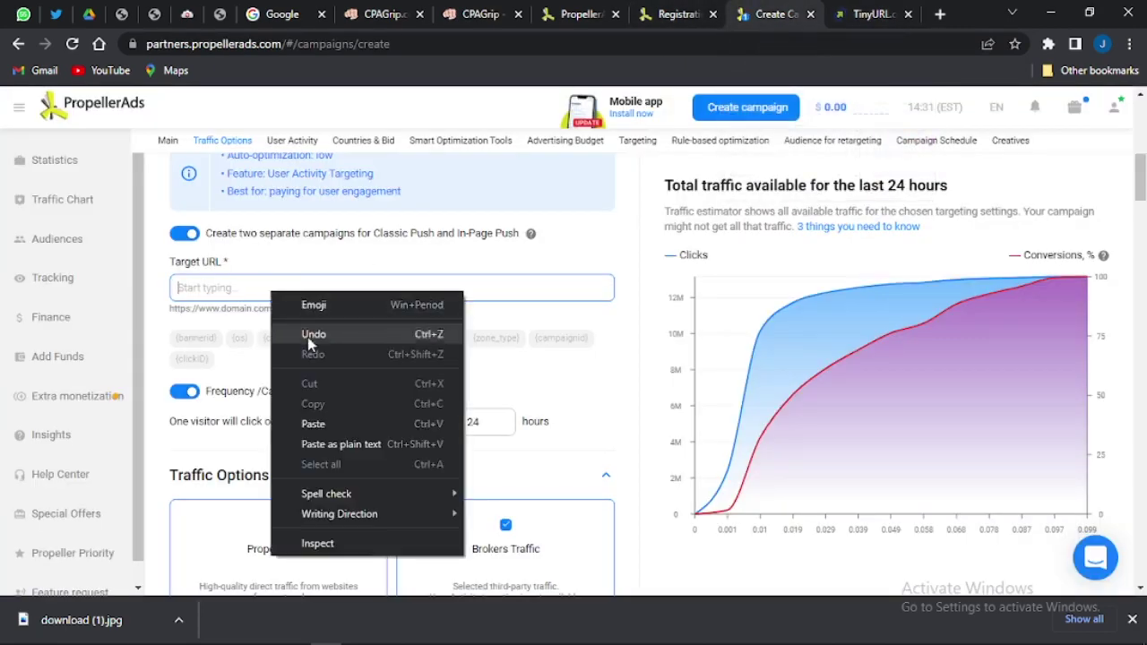
pyautogui.click(309, 422)
pyautogui.scroll(-2, 221, 372)
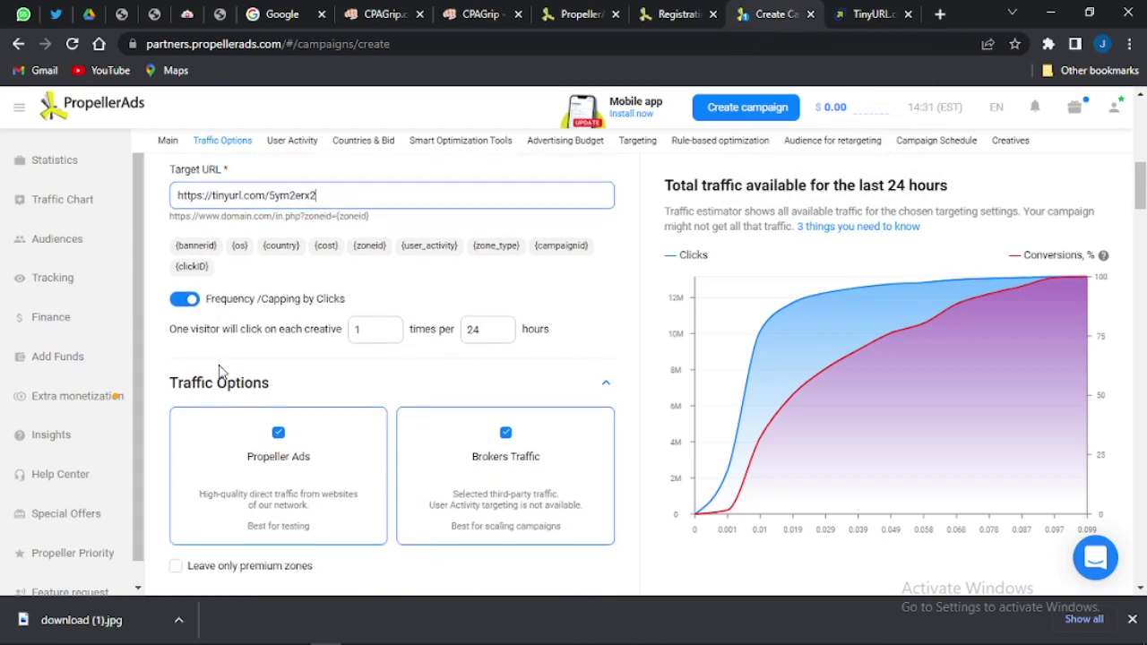
# Step: Exclude Brokers Traffic from the campaign's traffic sources
pyautogui.moveTo(259, 285)
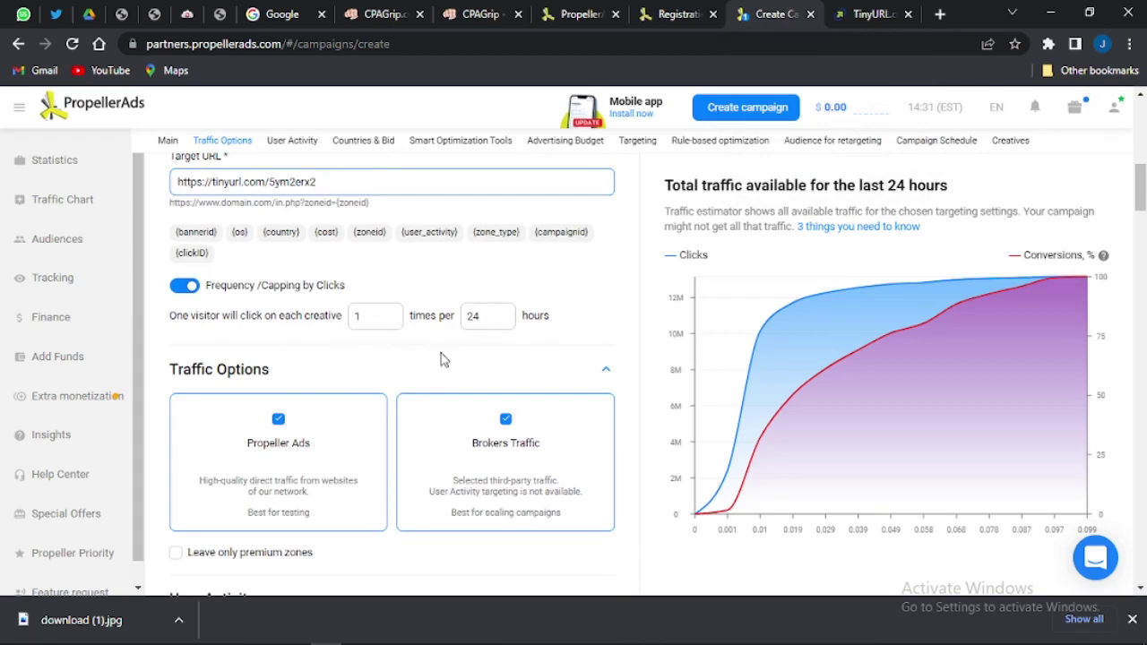
pyautogui.scroll(-2, 440, 360)
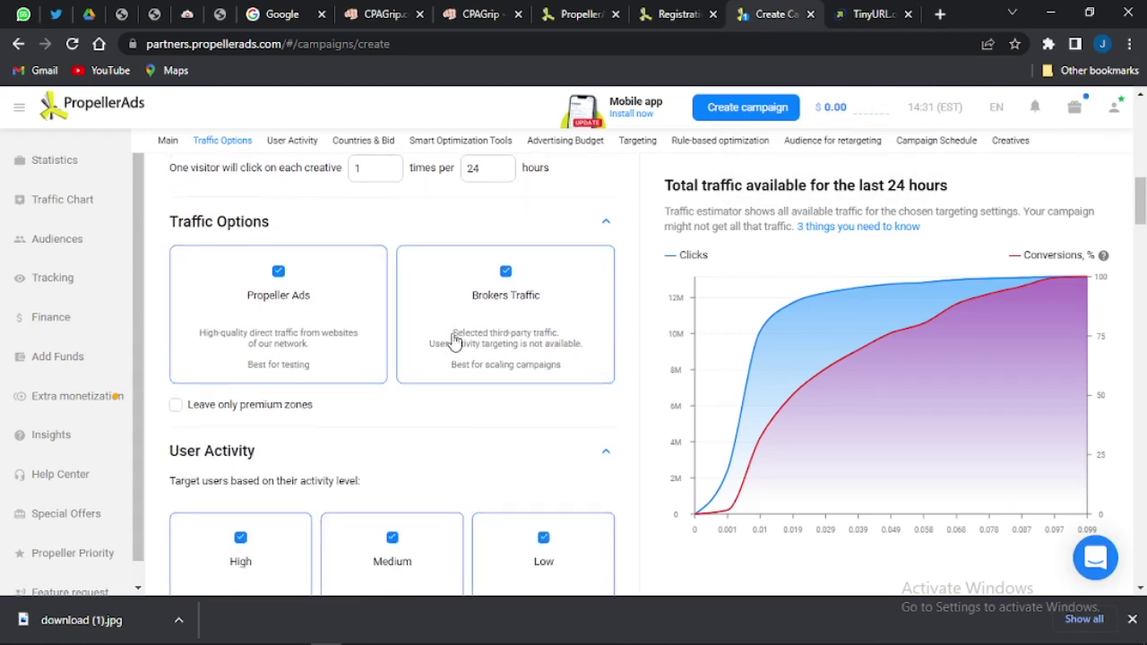
pyautogui.click(511, 278)
pyautogui.scroll(-3, 475, 399)
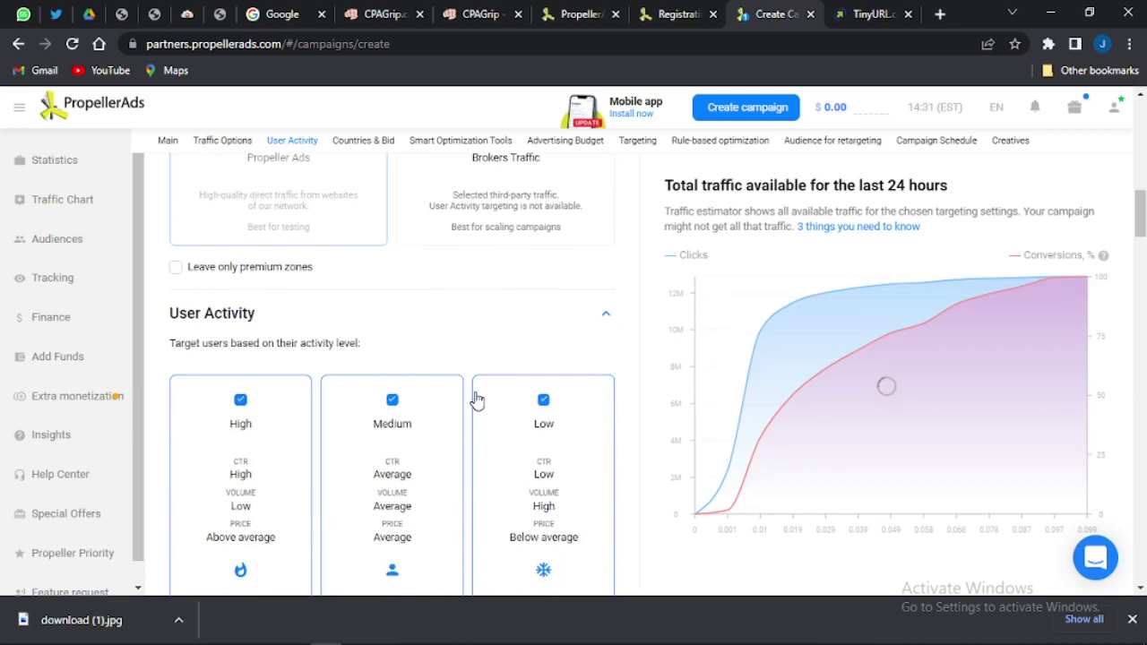
# Step: Untick Medium and Low user activity so only High-activity users are targeted
pyautogui.click(390, 235)
pyautogui.click(545, 229)
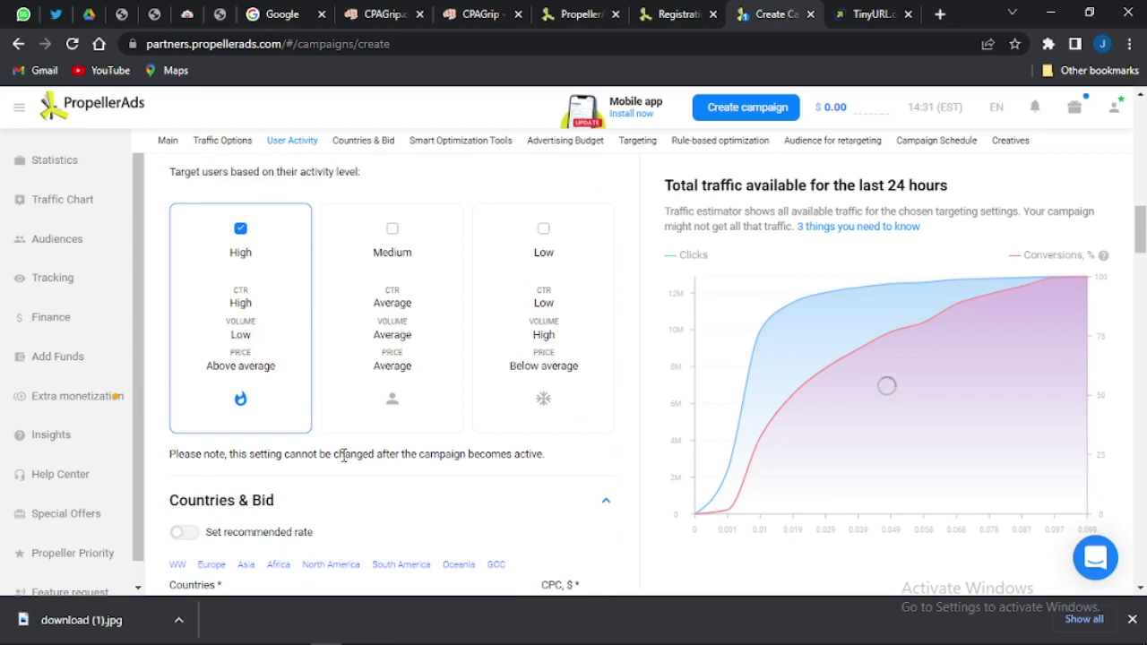
pyautogui.scroll(-2, 343, 462)
pyautogui.scroll(-2, 343, 461)
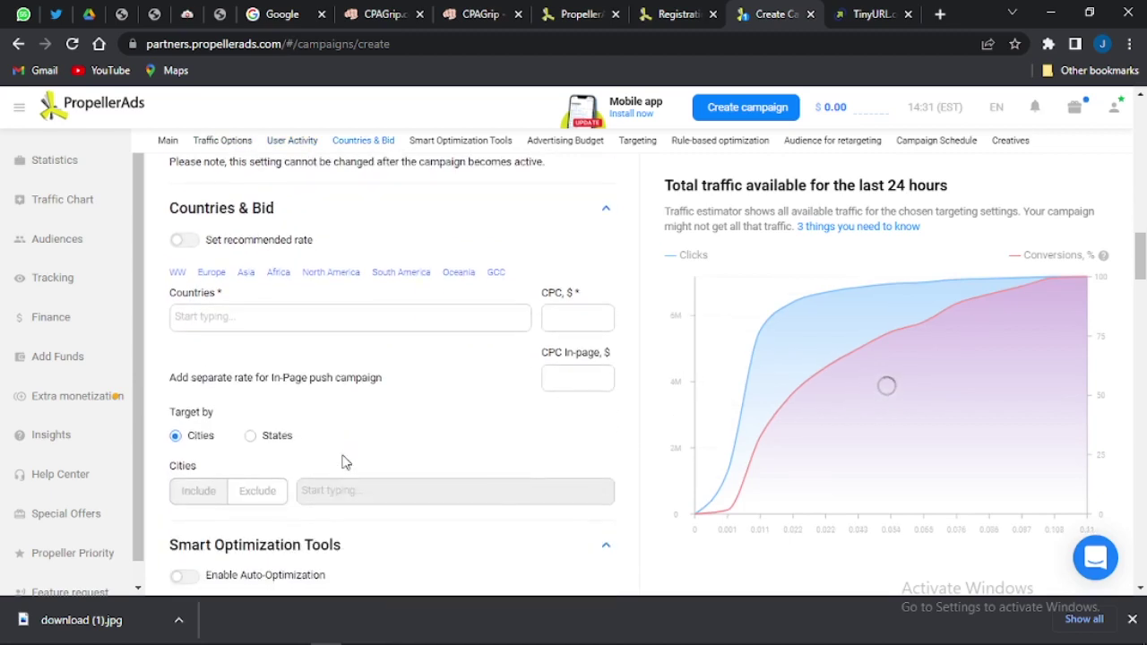
# Step: Confirm the offer's country in CPAGrip and add United States as the target country
pyautogui.click(216, 323)
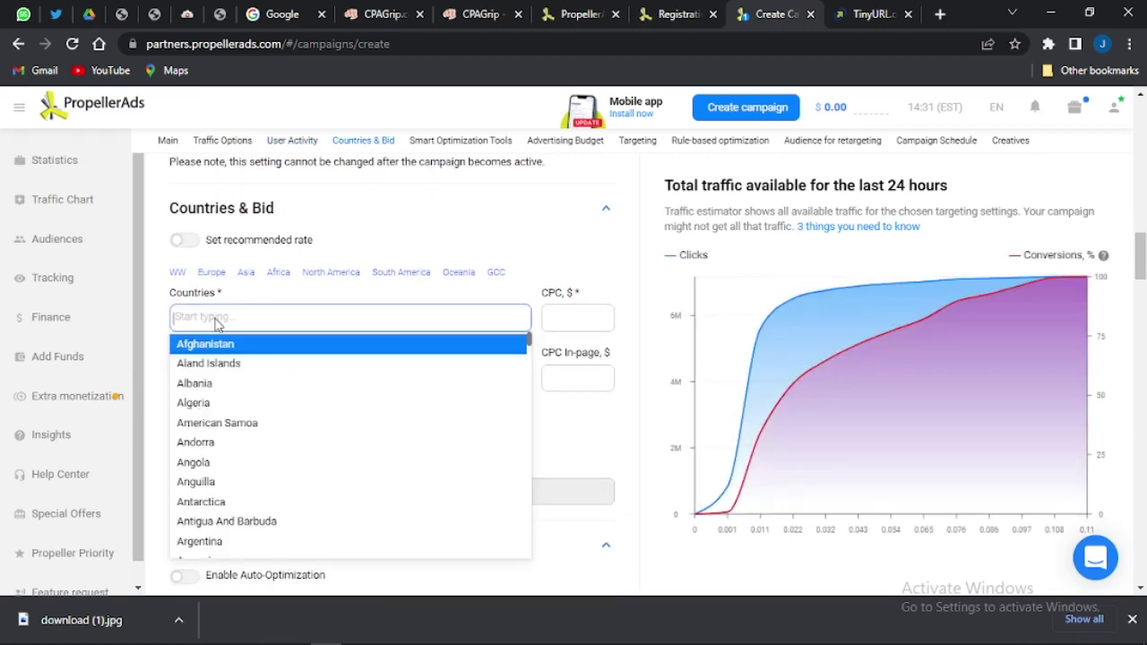
pyautogui.click(451, 12)
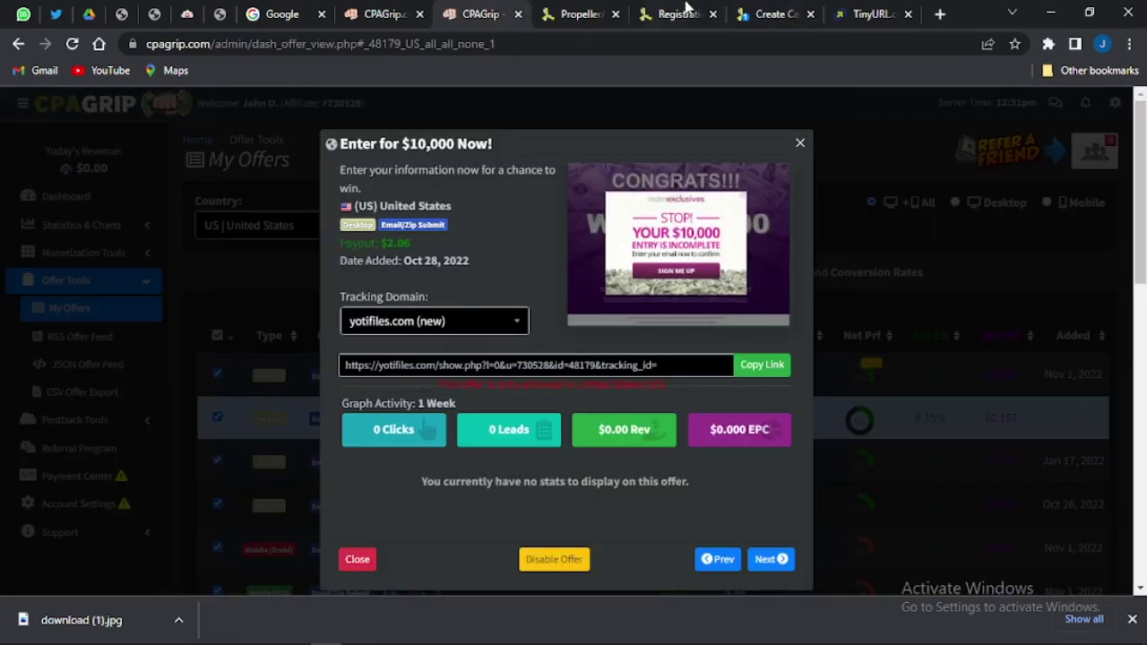
pyautogui.click(771, 13)
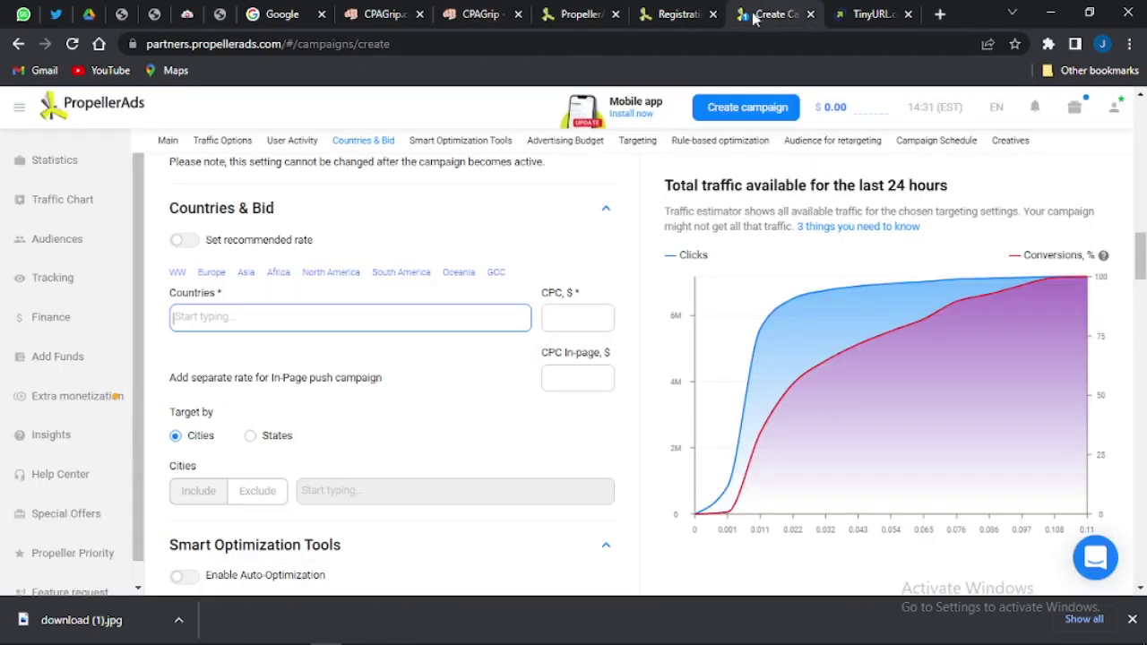
pyautogui.click(263, 322)
pyautogui.write('ur')
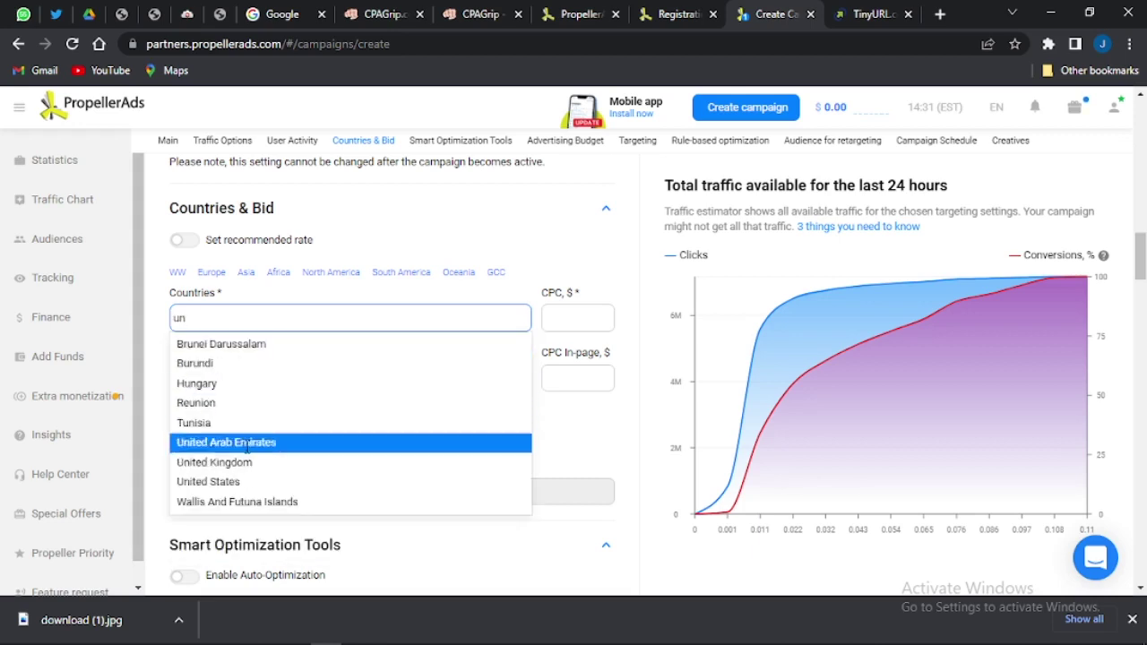
pyautogui.click(240, 485)
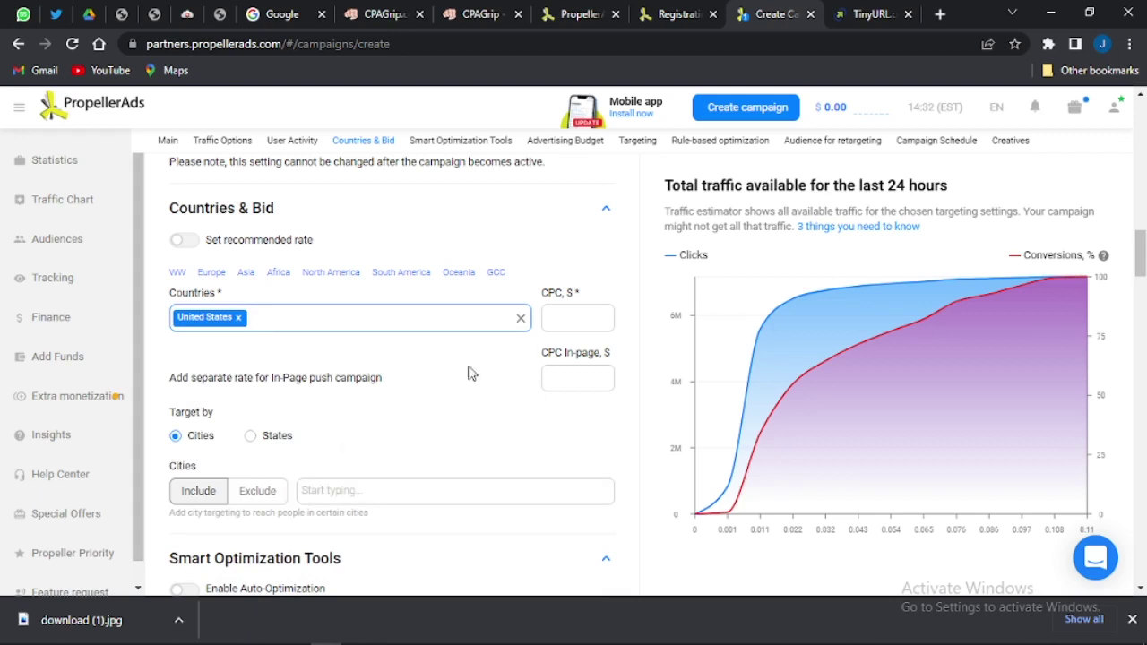
# Step: Enter a CPC bid of $0.2 for United States traffic
pyautogui.click(549, 322)
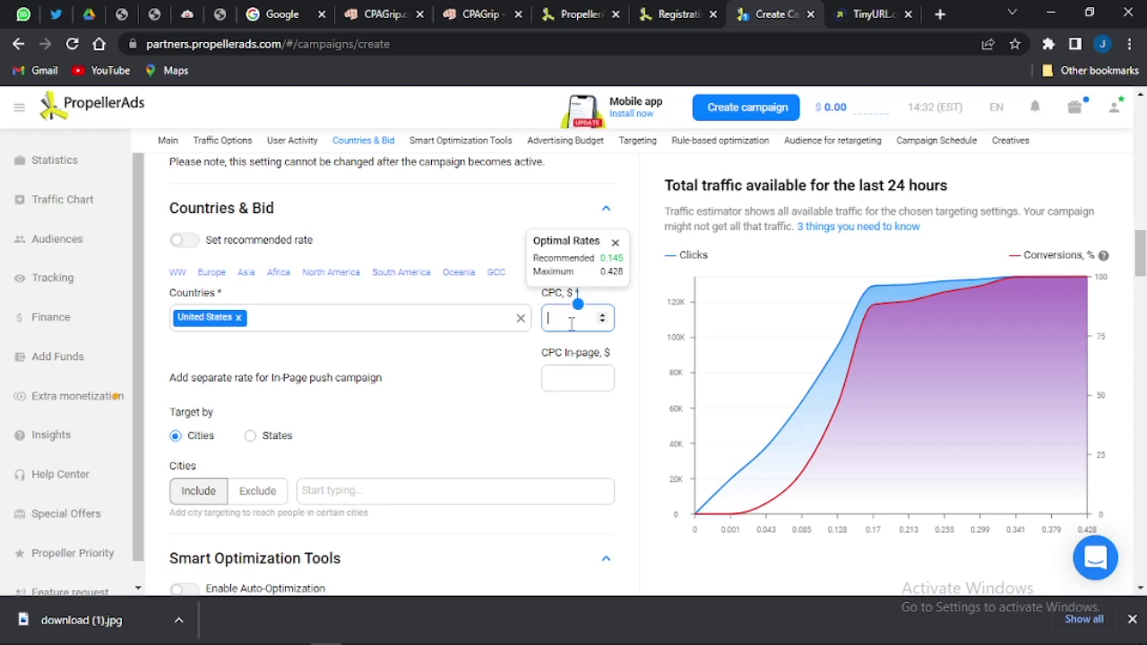
pyautogui.write('0')
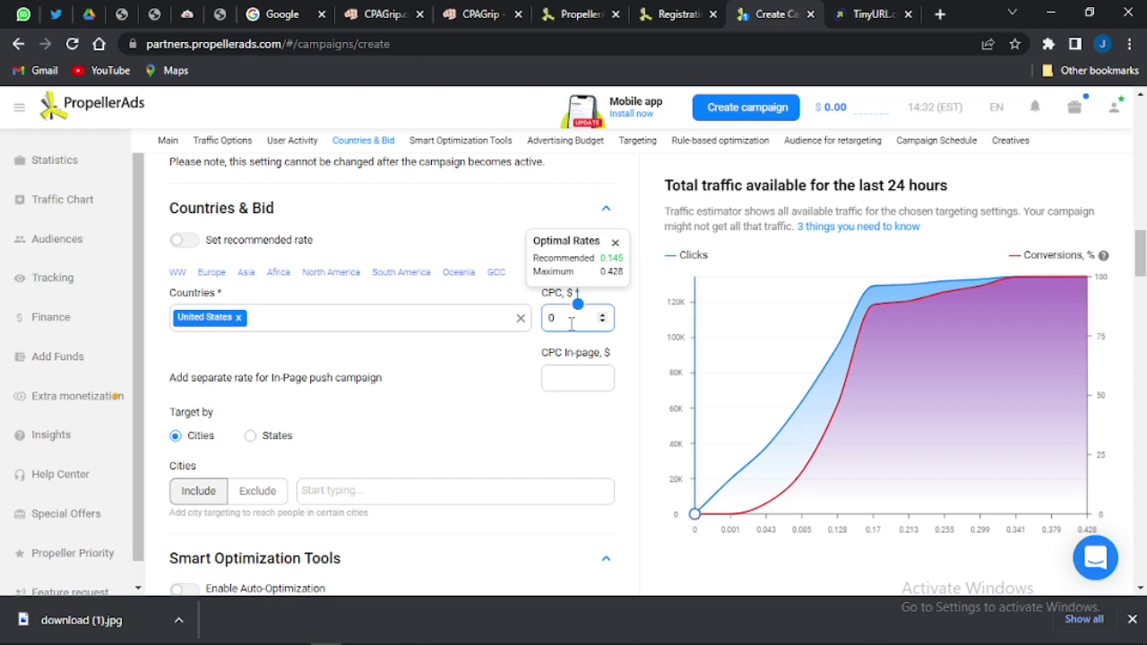
pyautogui.write('.2')
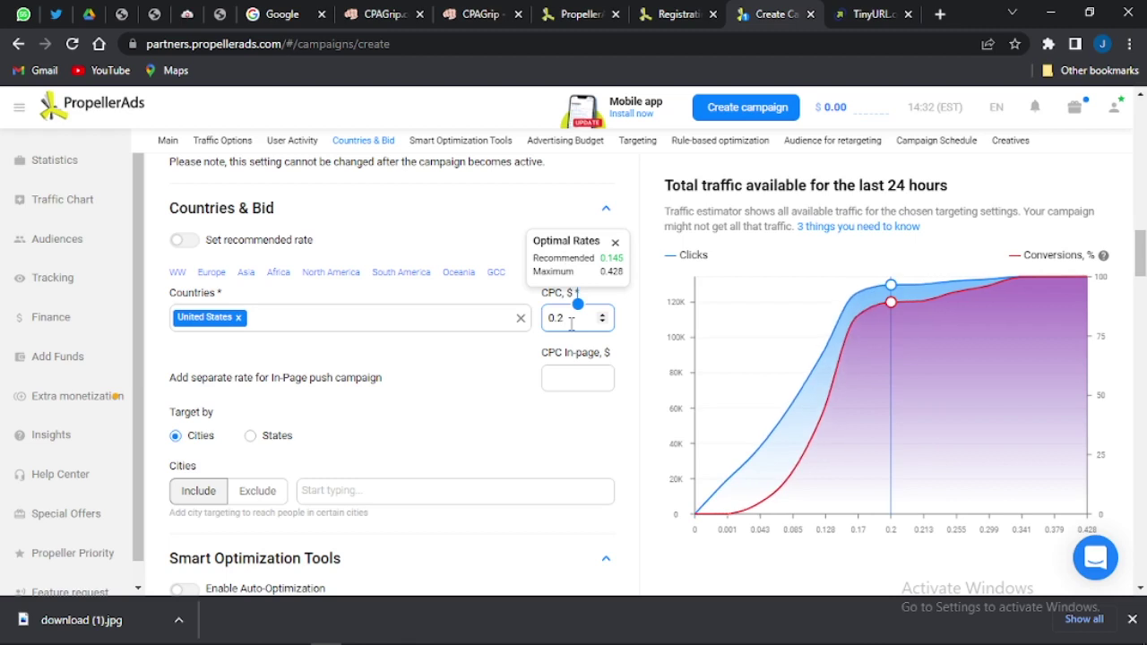
pyautogui.scroll(-2, 369, 485)
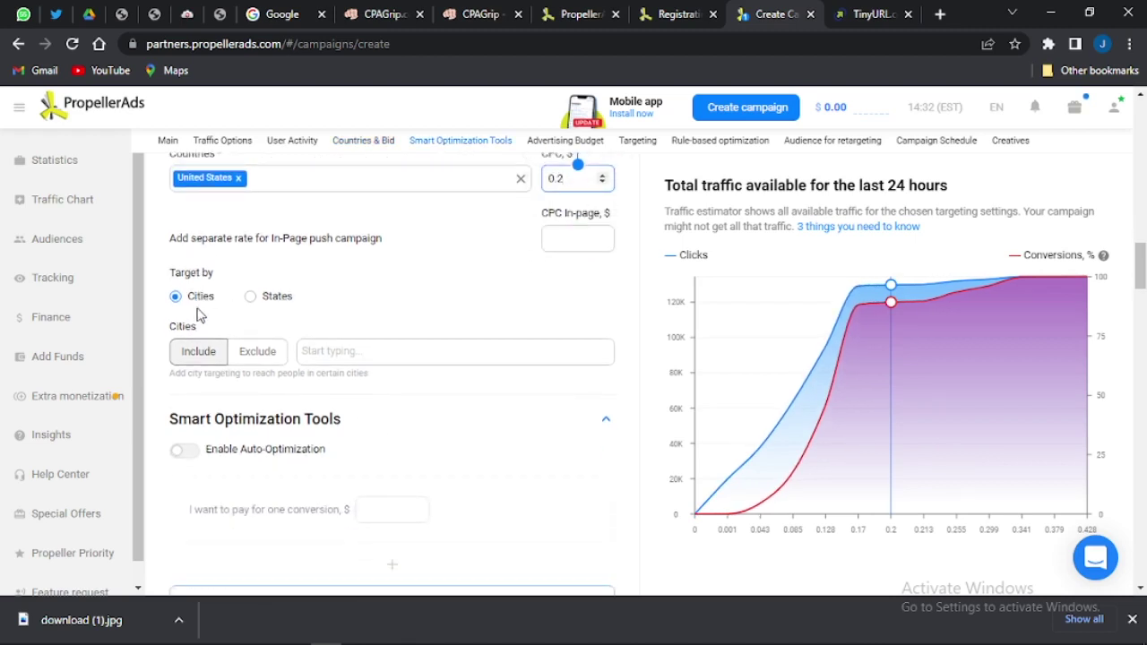
# Step: Enter a Classic Push daily budget of 5 and a total budget of 100, ending at $98
pyautogui.scroll(-1, 232, 401)
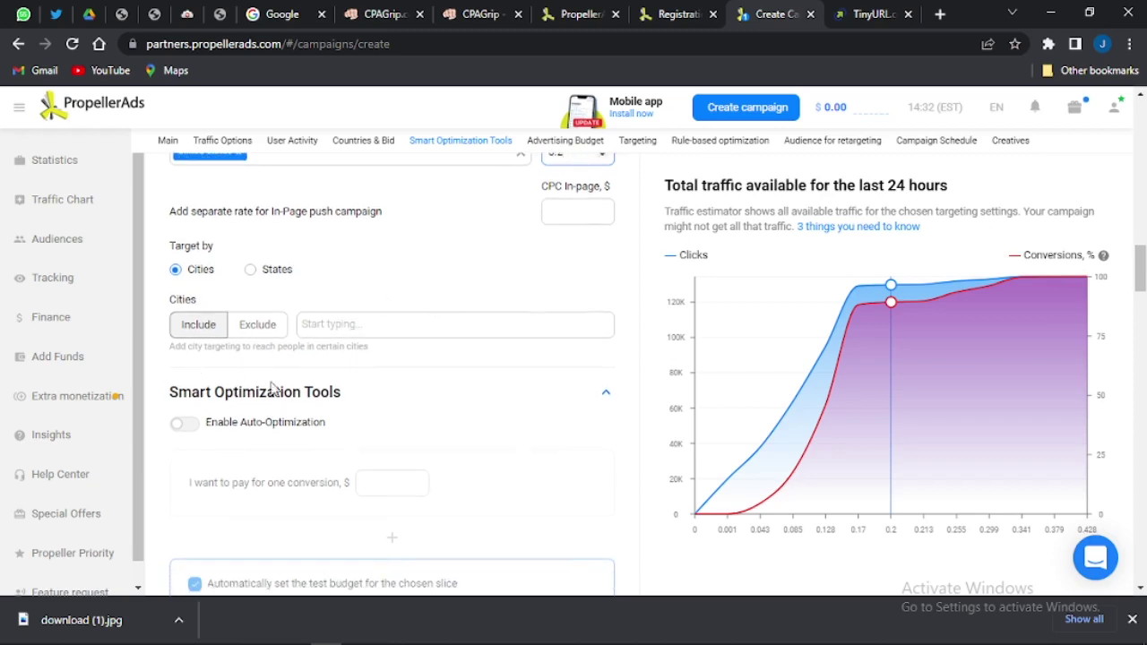
pyautogui.scroll(-2, 278, 399)
pyautogui.scroll(-2, 284, 399)
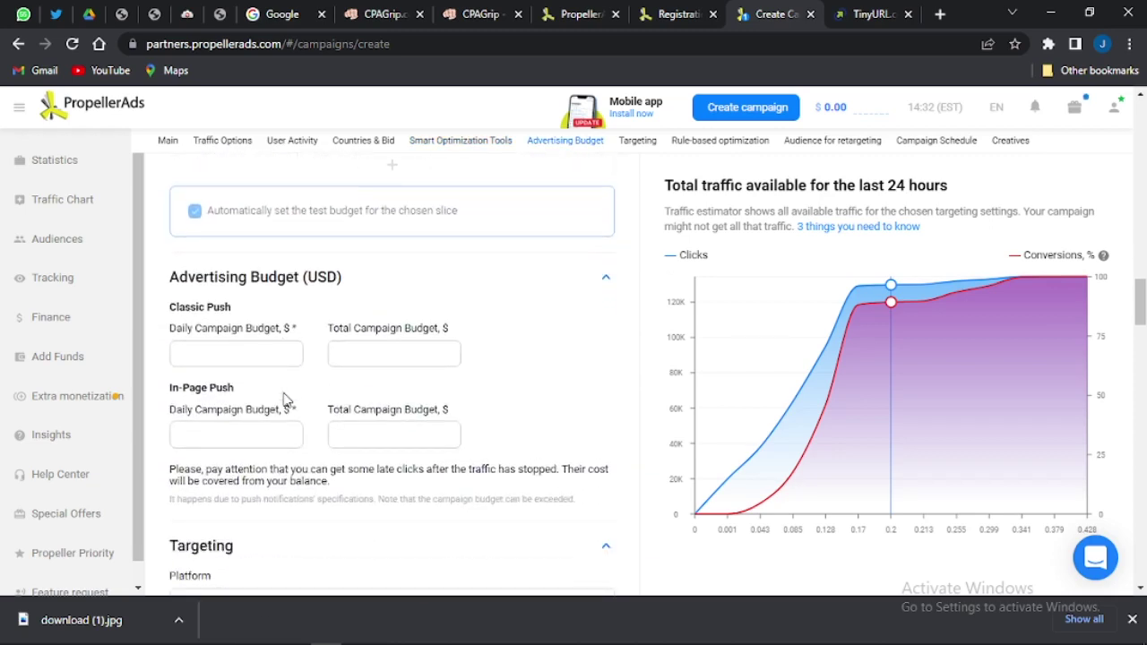
pyautogui.click(229, 356)
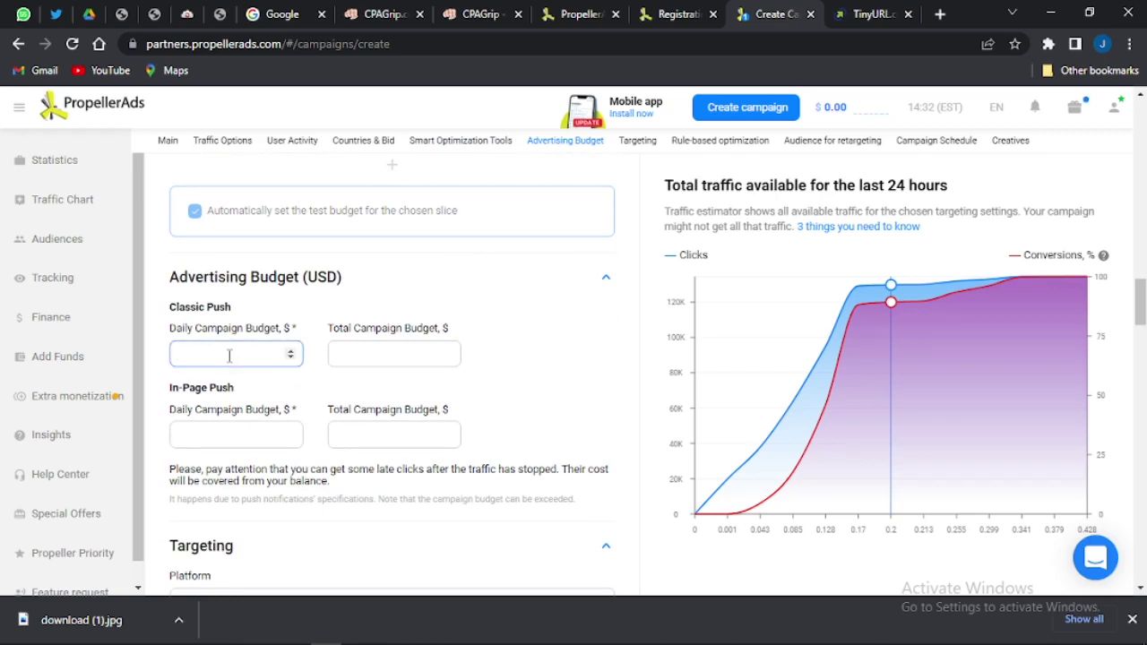
pyautogui.write('5')
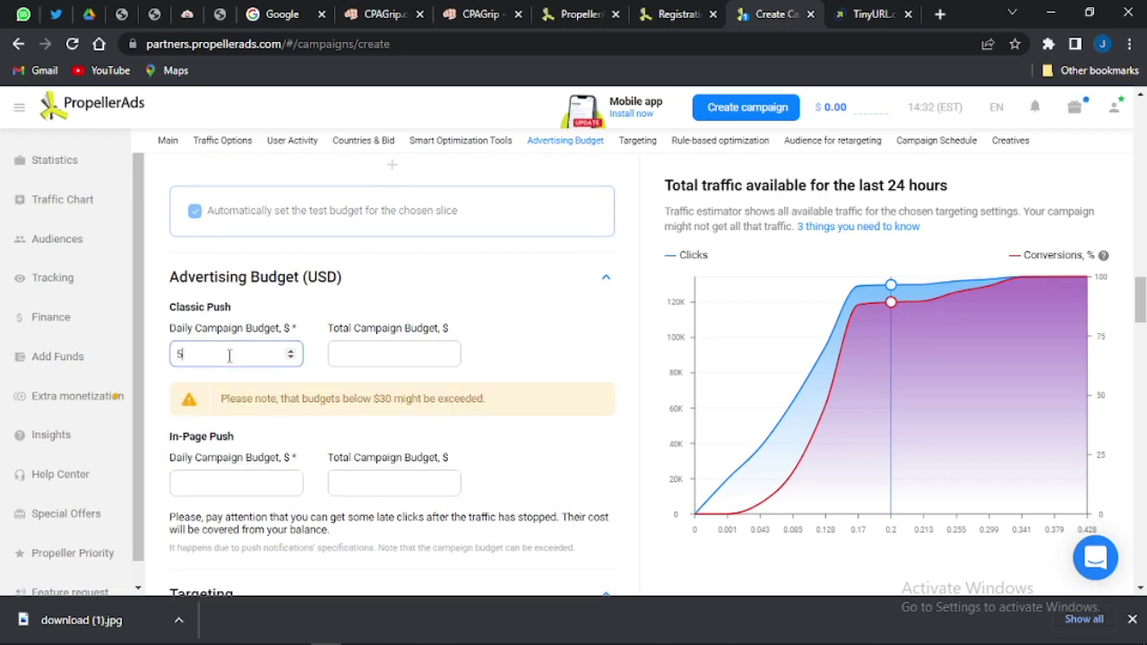
pyautogui.click(383, 356)
pyautogui.write('100')
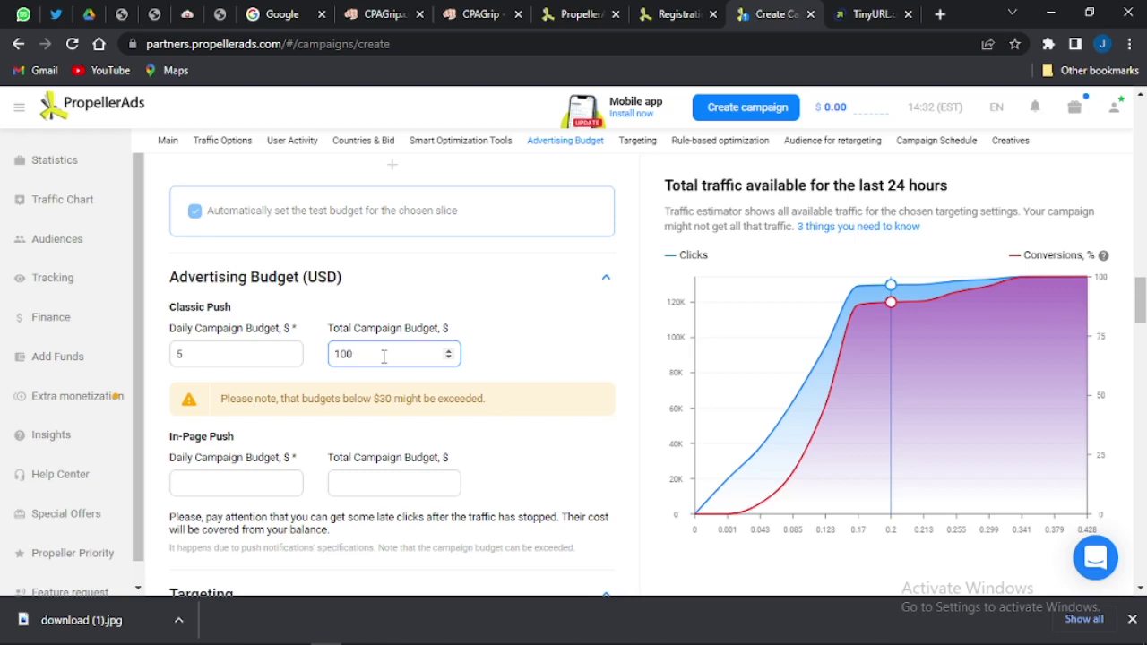
pyautogui.scroll(-4, 383, 356)
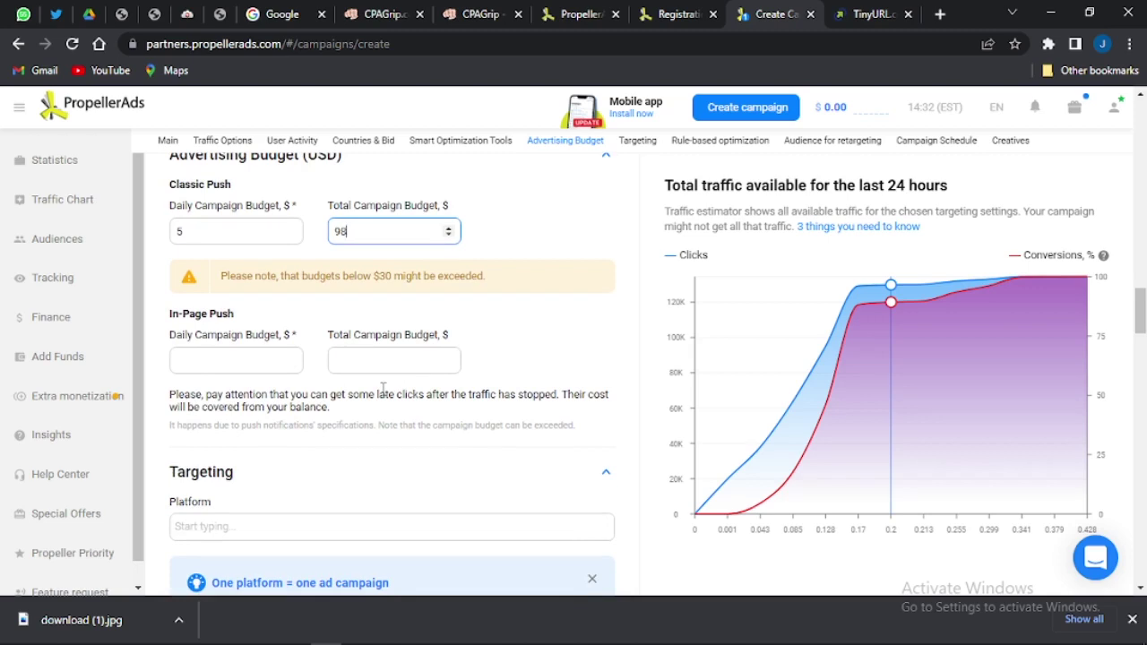
pyautogui.scroll(-4, 383, 388)
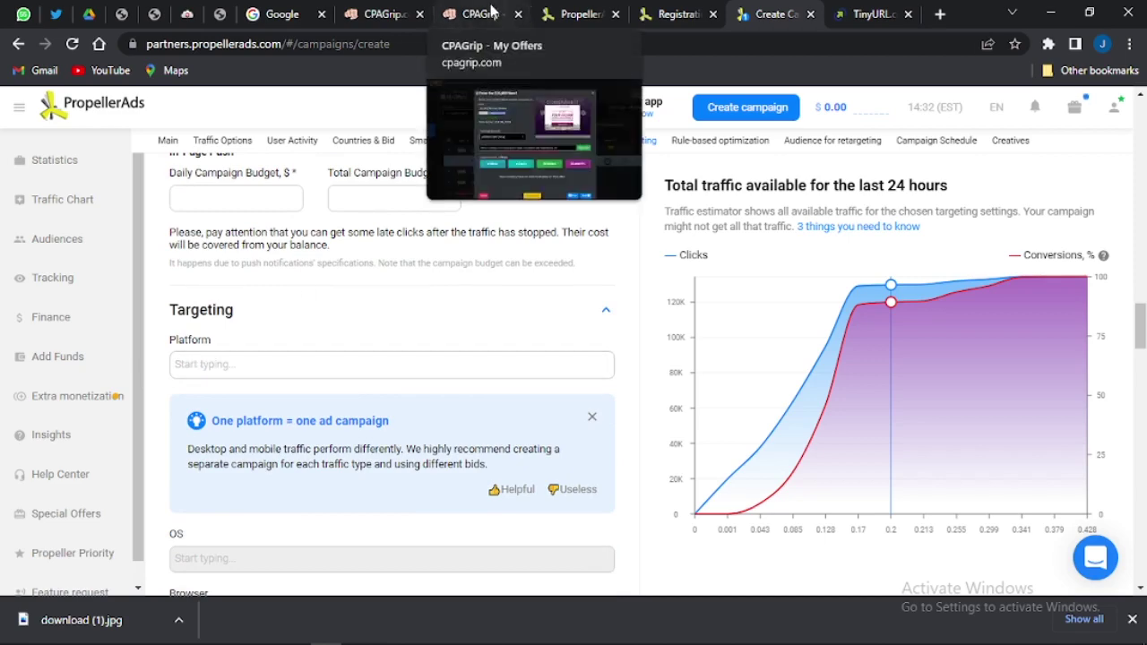
# Step: Check the CPAGrip offer's device requirements and choose Desktop as the target platform
pyautogui.click(488, 12)
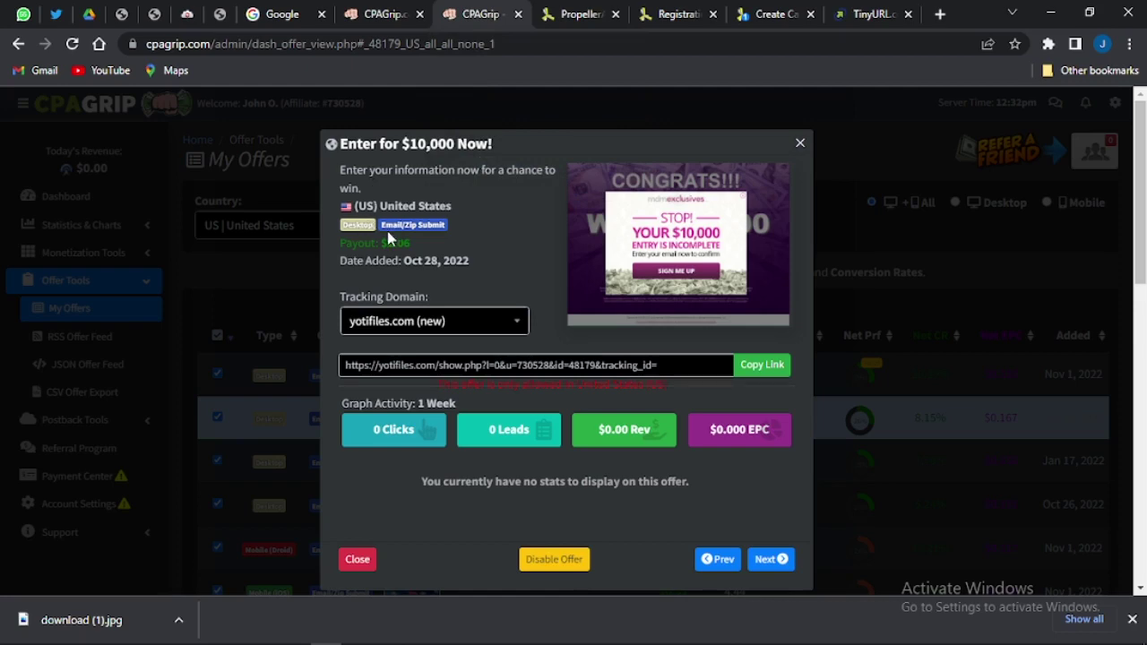
pyautogui.click(772, 14)
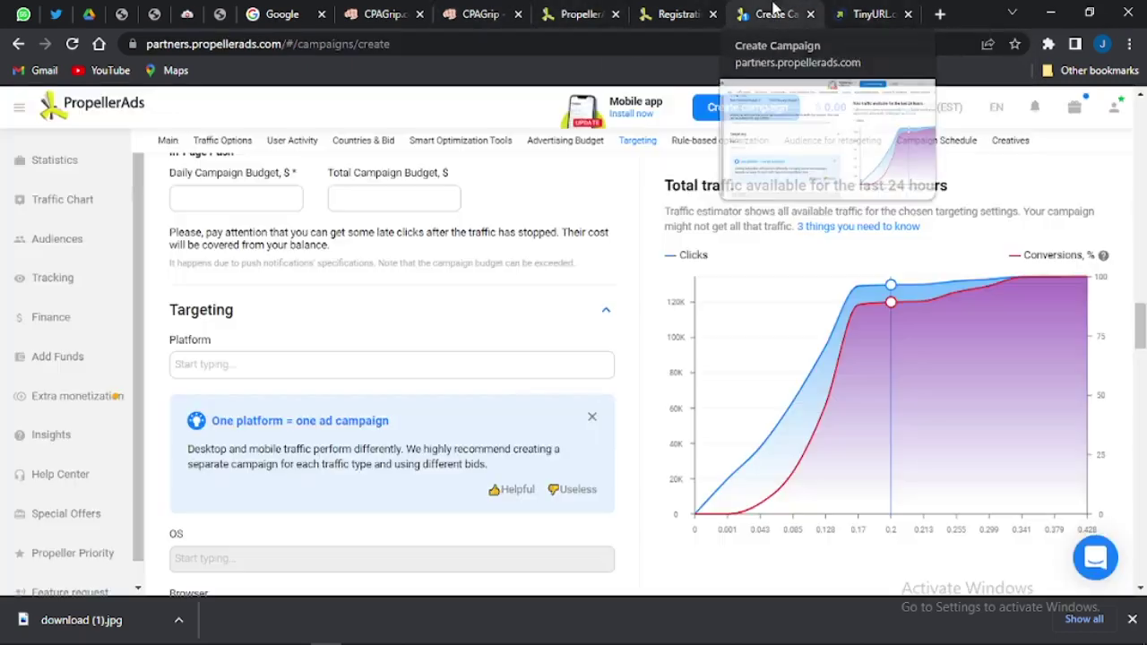
pyautogui.click(260, 372)
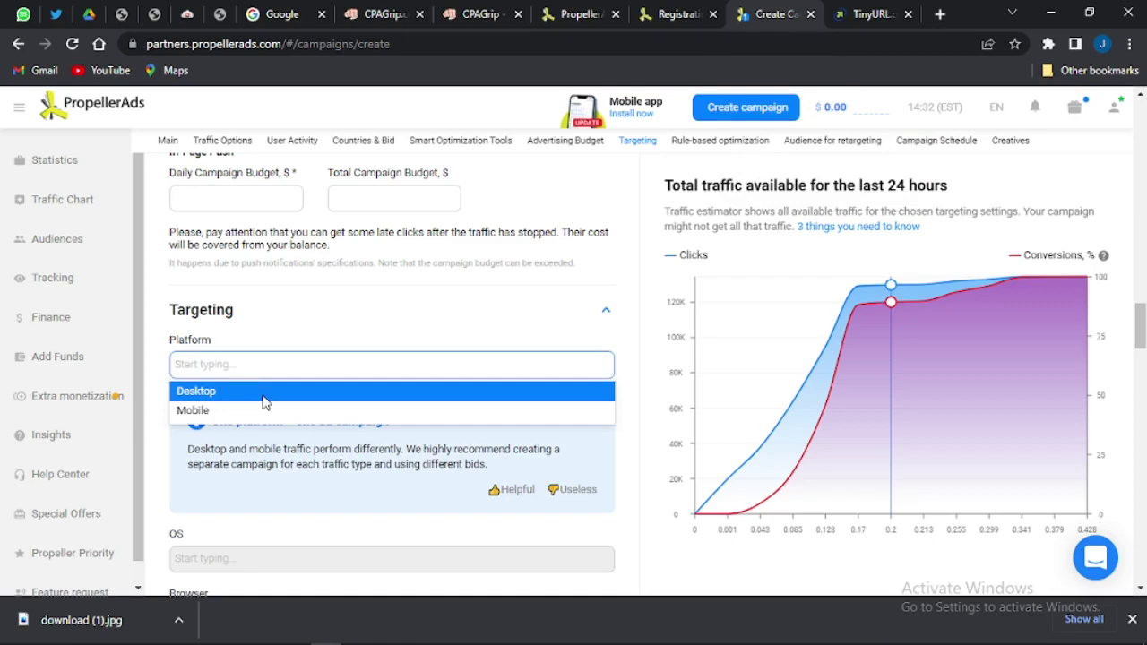
pyautogui.click(265, 398)
# Step: Add Giveaways to the targeted interests, cutting the estimate to about 700 clicks
pyautogui.scroll(-3, 288, 486)
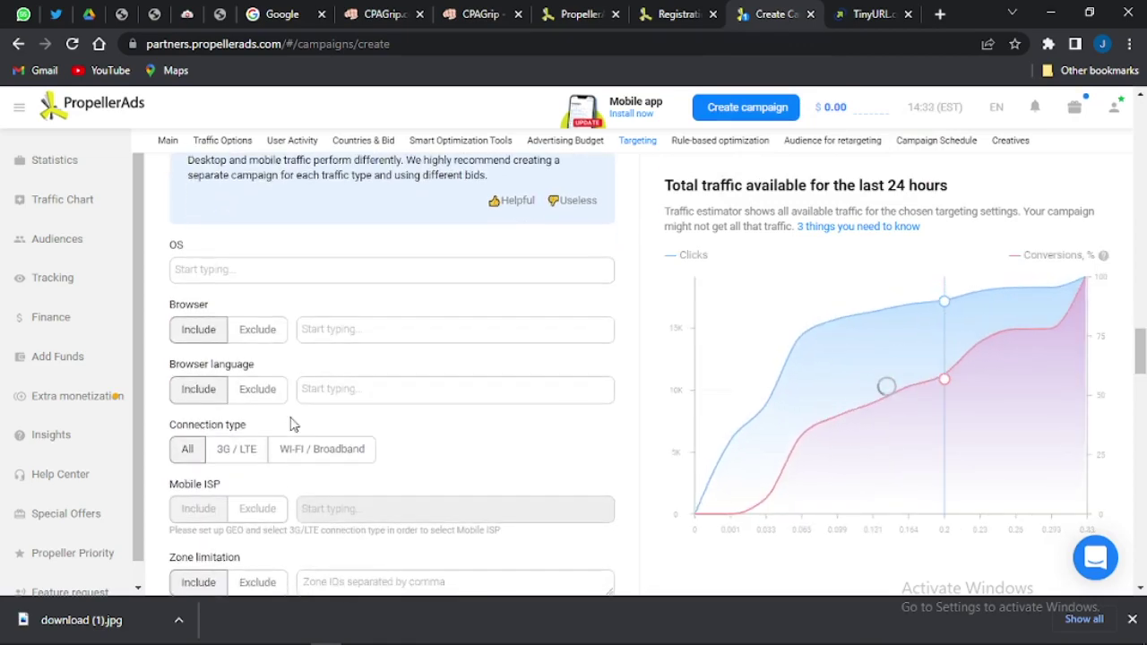
pyautogui.scroll(-2, 291, 425)
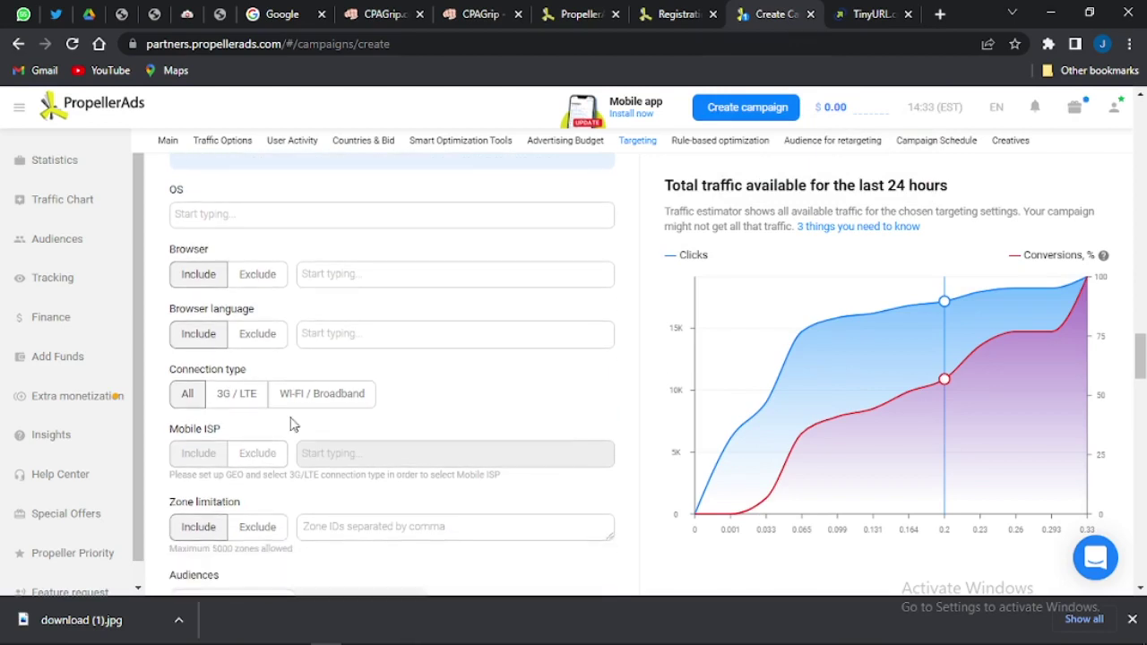
pyautogui.scroll(-2, 291, 425)
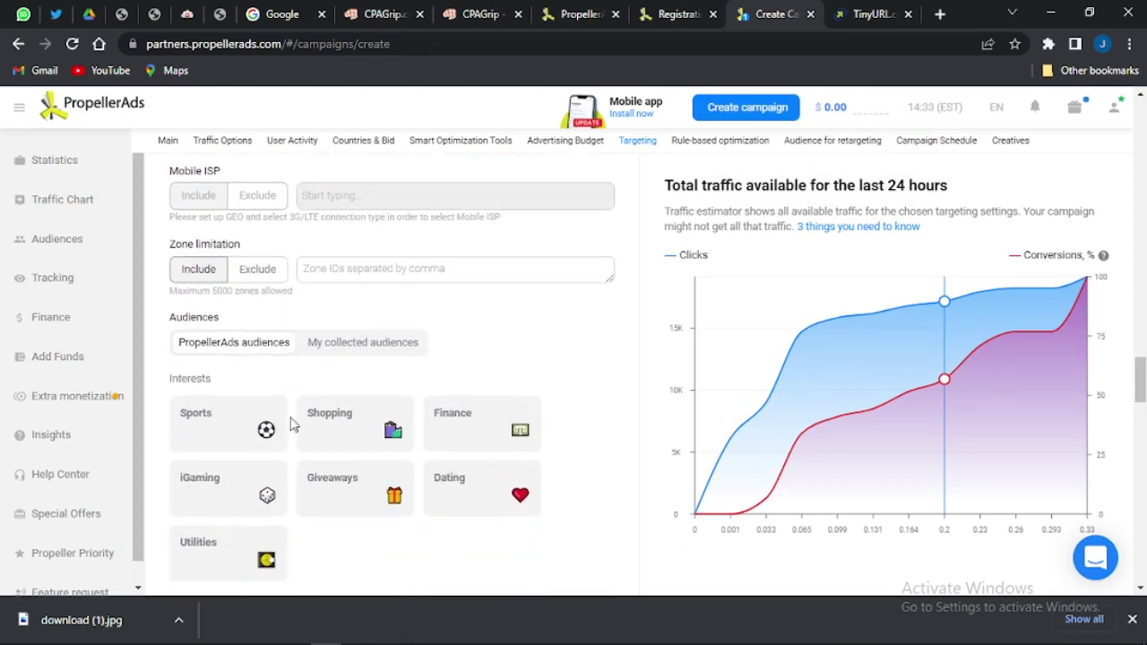
pyautogui.click(346, 508)
pyautogui.scroll(-2, 282, 461)
pyautogui.scroll(-2, 282, 461)
pyautogui.scroll(2, 281, 461)
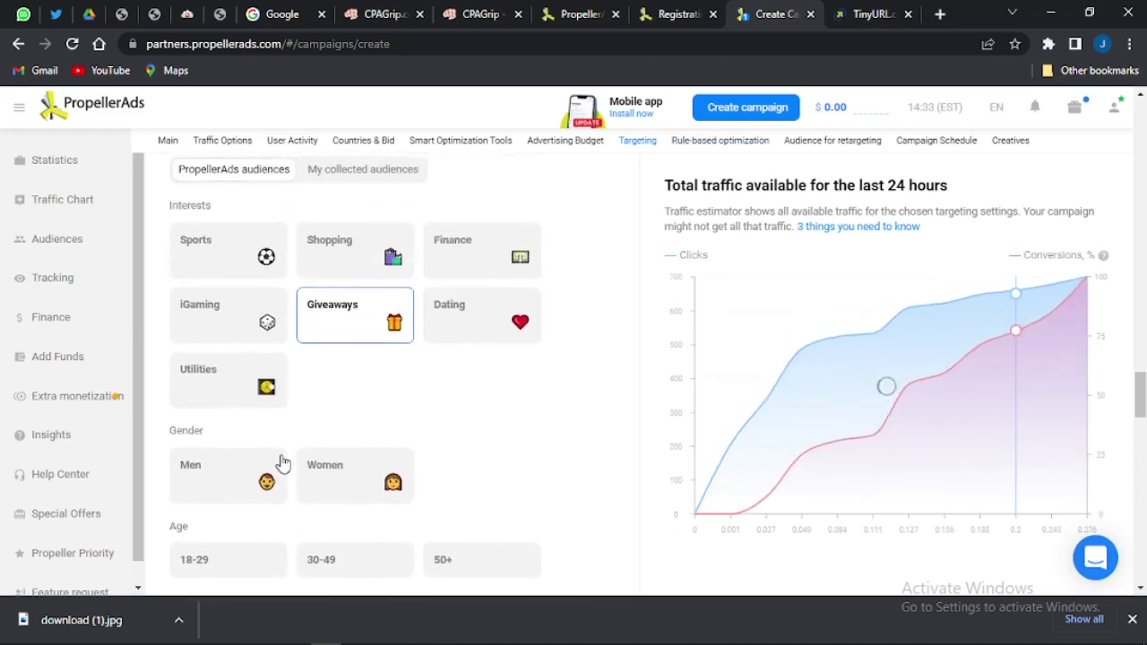
pyautogui.scroll(-1, 279, 461)
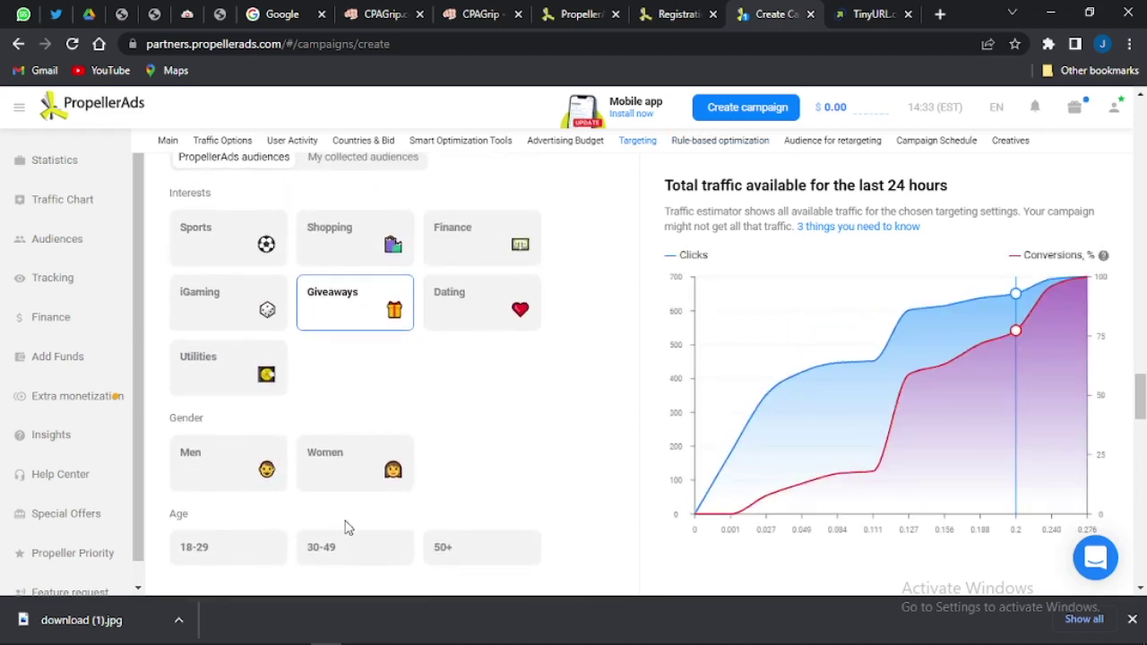
pyautogui.scroll(-4, 347, 528)
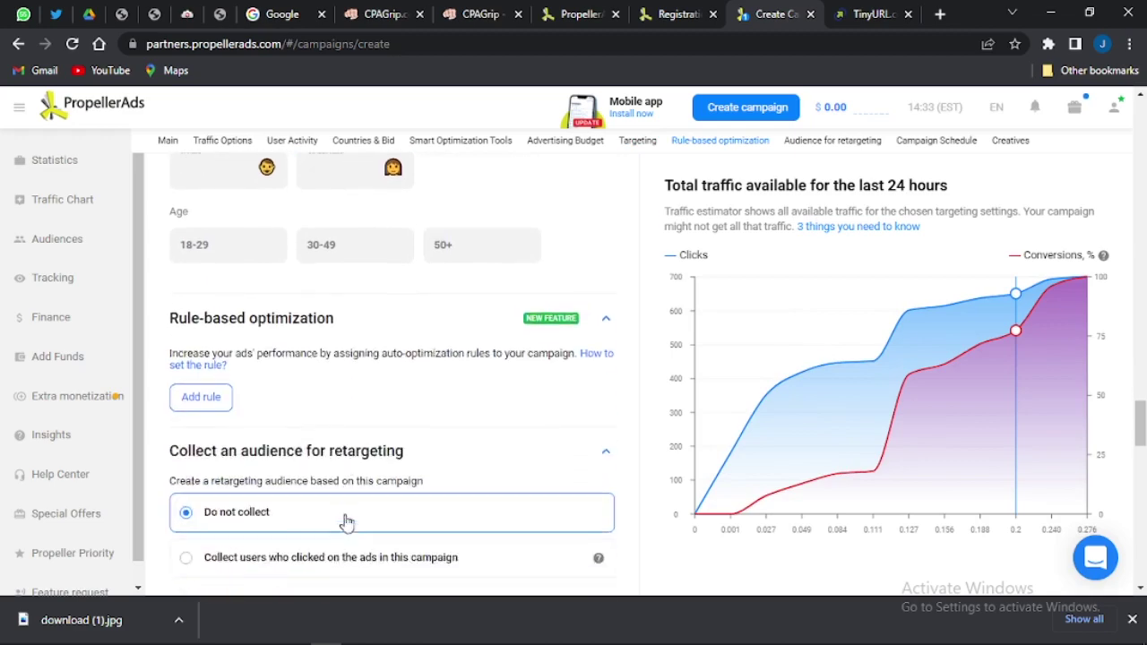
pyautogui.scroll(-5, 347, 522)
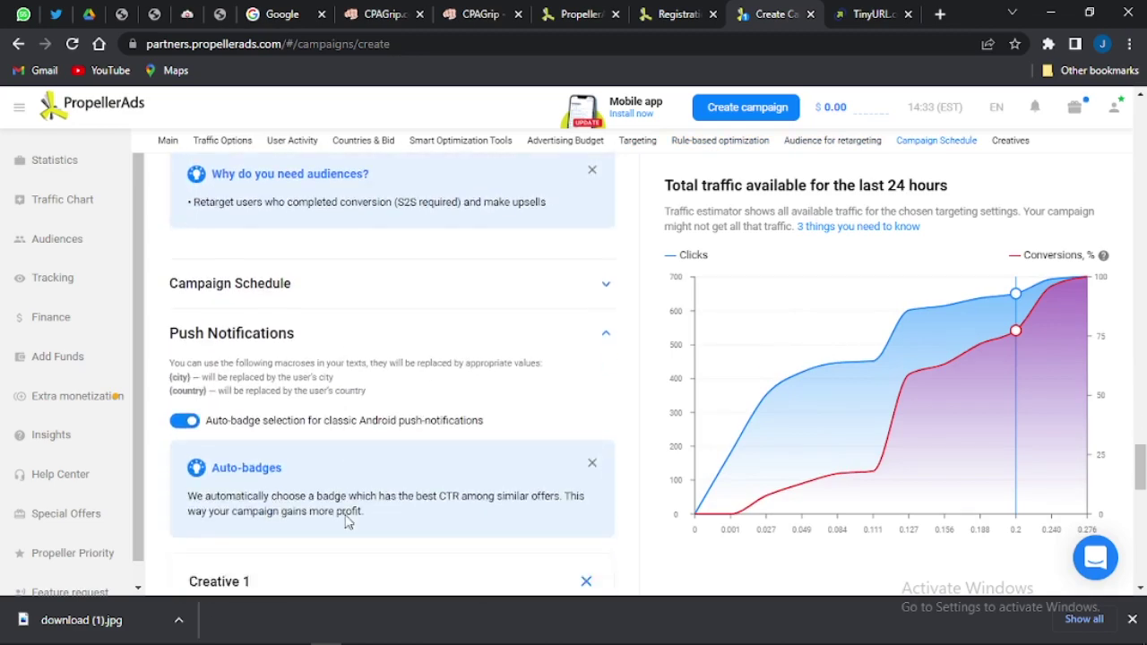
# Step: Copy the offer title 'Enter for $10,000 Now!' from CPAGrip into the creative Title
pyautogui.scroll(-3, 348, 523)
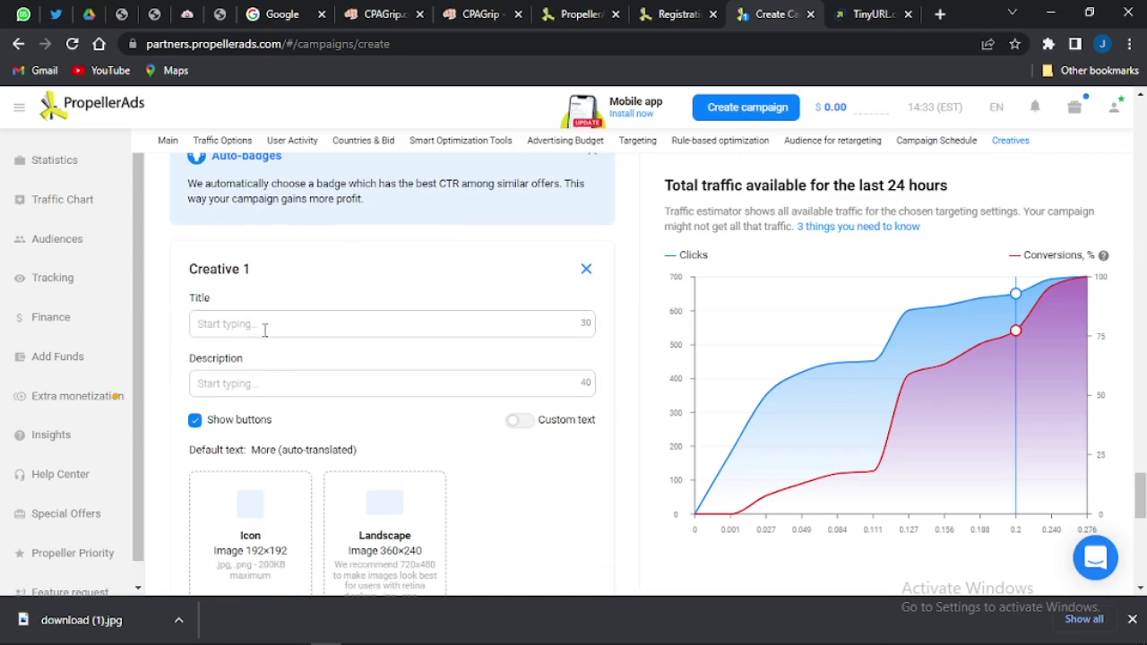
pyautogui.click(456, 14)
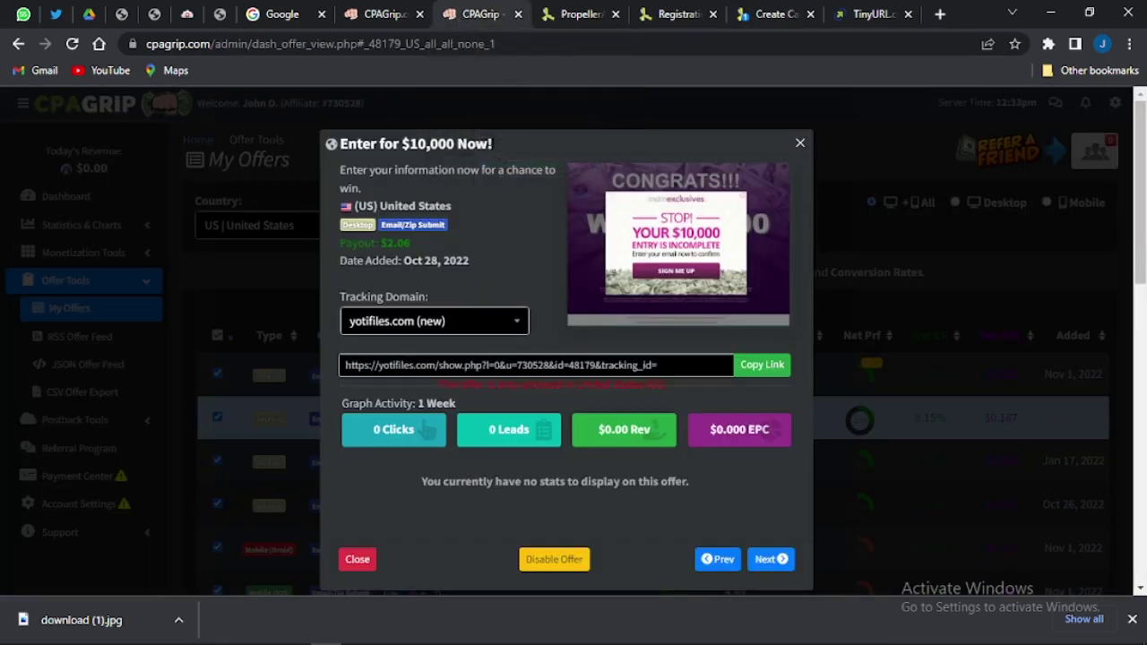
pyautogui.moveTo(493, 144); pyautogui.dragTo(336, 150)
pyautogui.hotkey('ctrl', 'c')
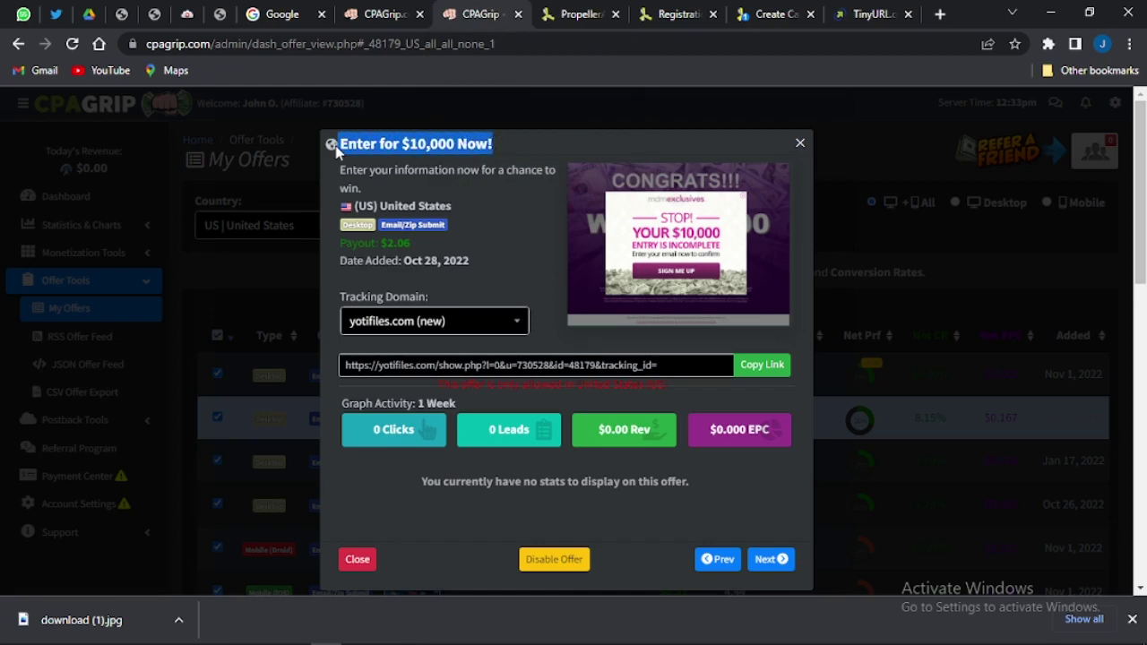
pyautogui.click(767, 13)
pyautogui.rightClick(235, 323)
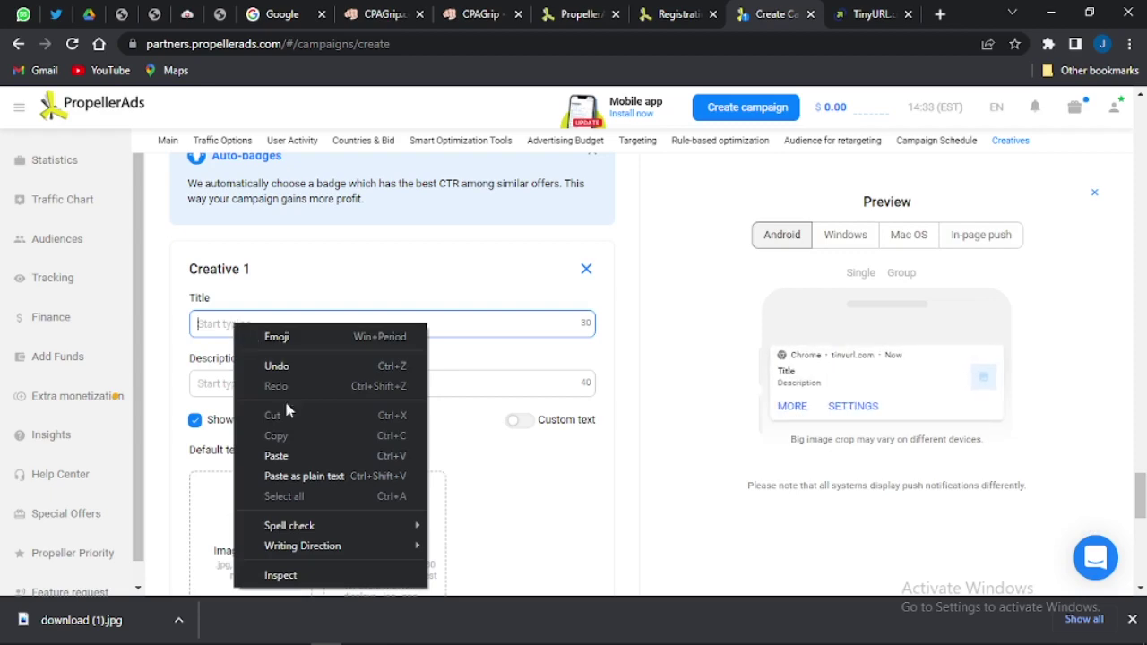
pyautogui.click(293, 455)
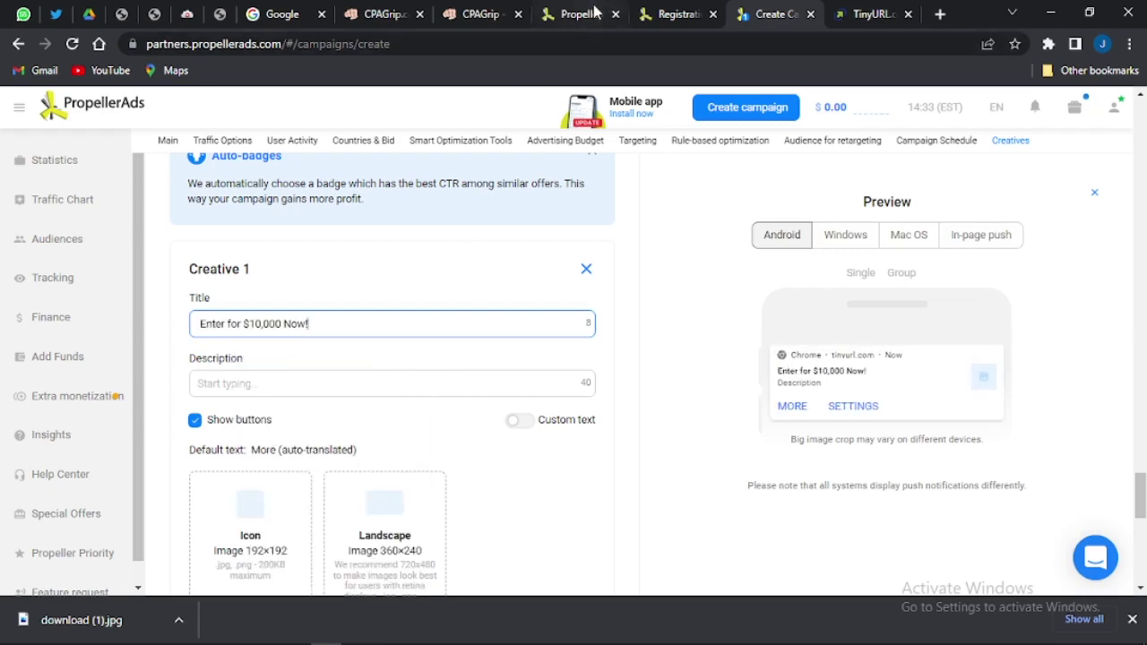
# Step: Open and cancel the Icon image picker, then return to the CPAGrip offer
pyautogui.click(501, 13)
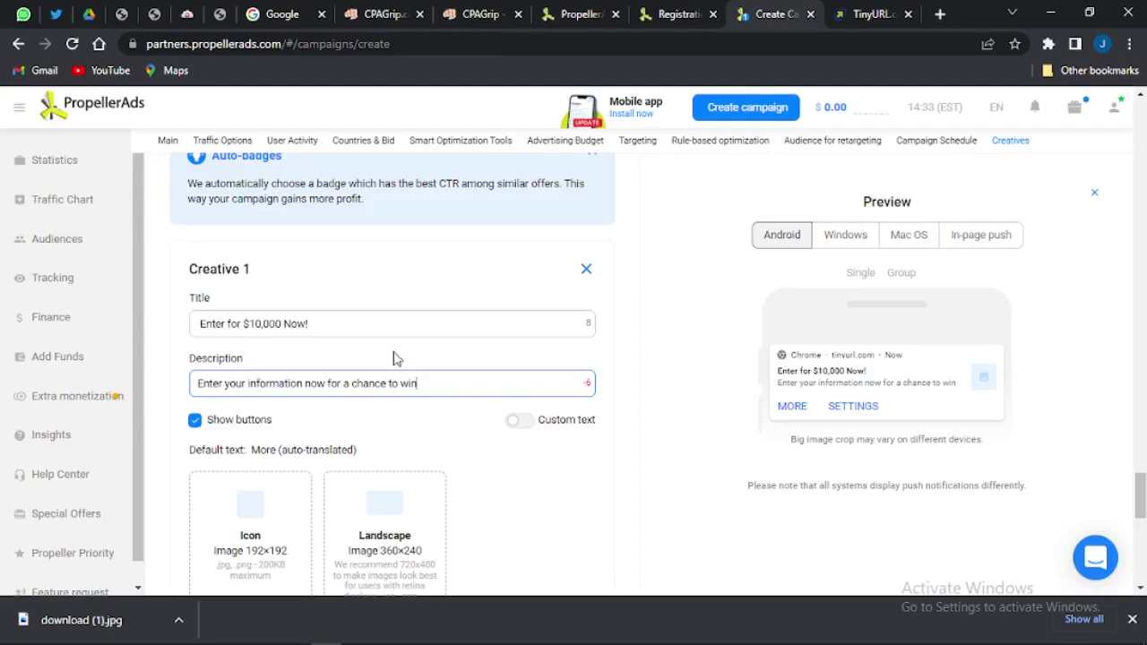
pyautogui.scroll(-2, 399, 348)
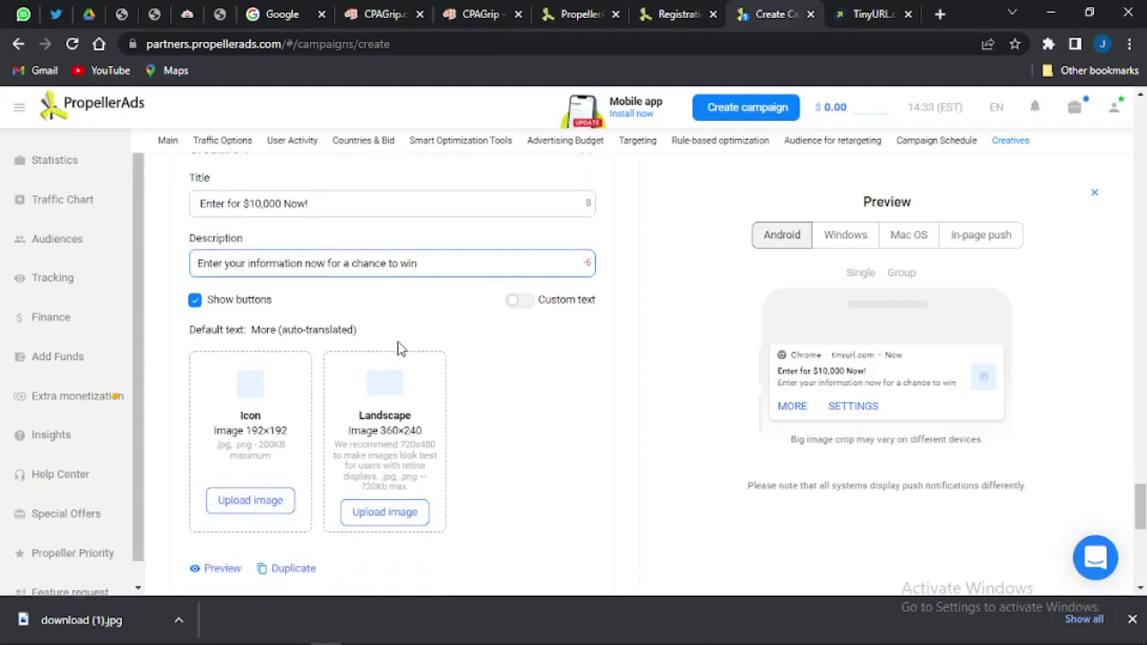
pyautogui.click(237, 430)
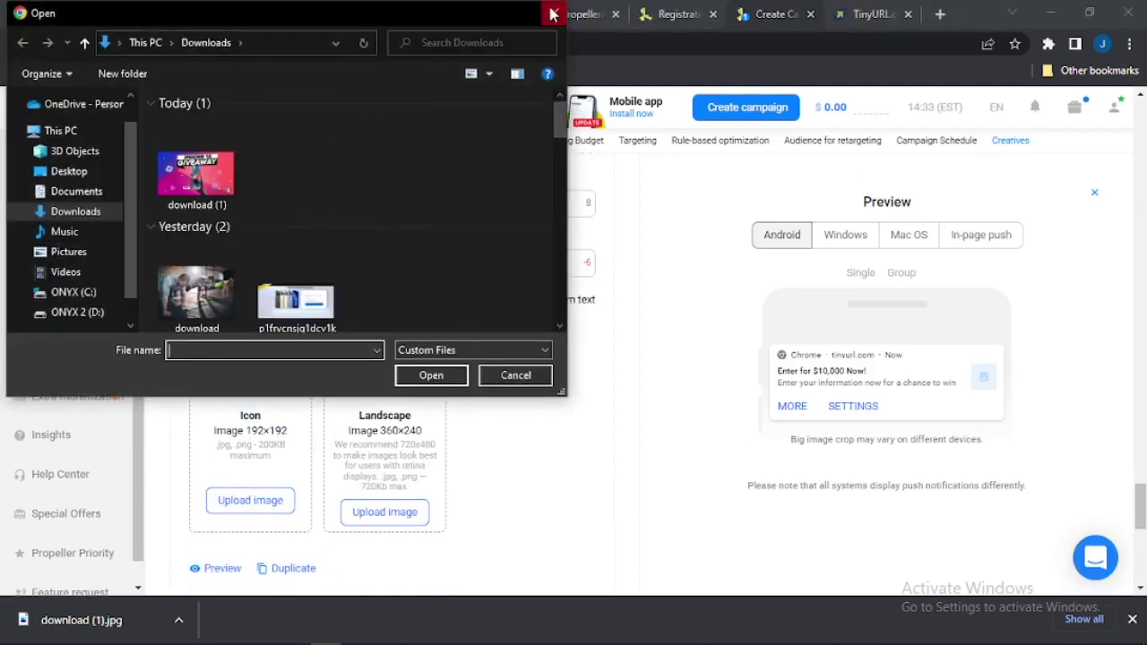
pyautogui.click(553, 15)
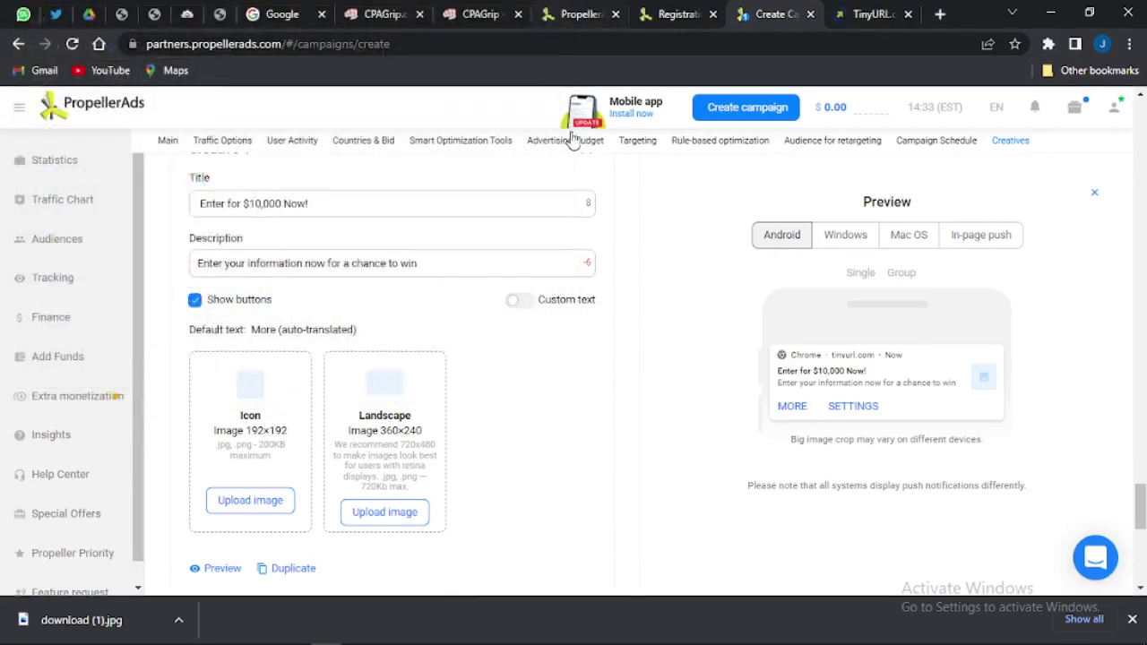
pyautogui.click(488, 18)
# Step: Save the CPAGrip offer's preview image to the computer
pyautogui.rightClick(658, 249)
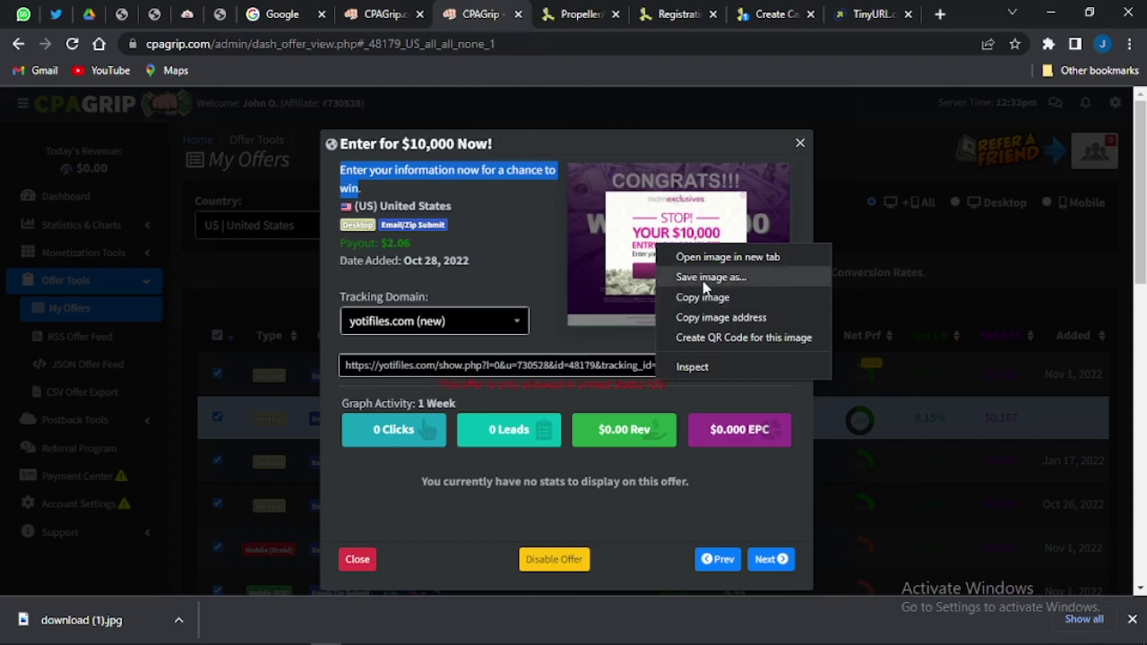
pyautogui.click(708, 277)
pyautogui.click(458, 375)
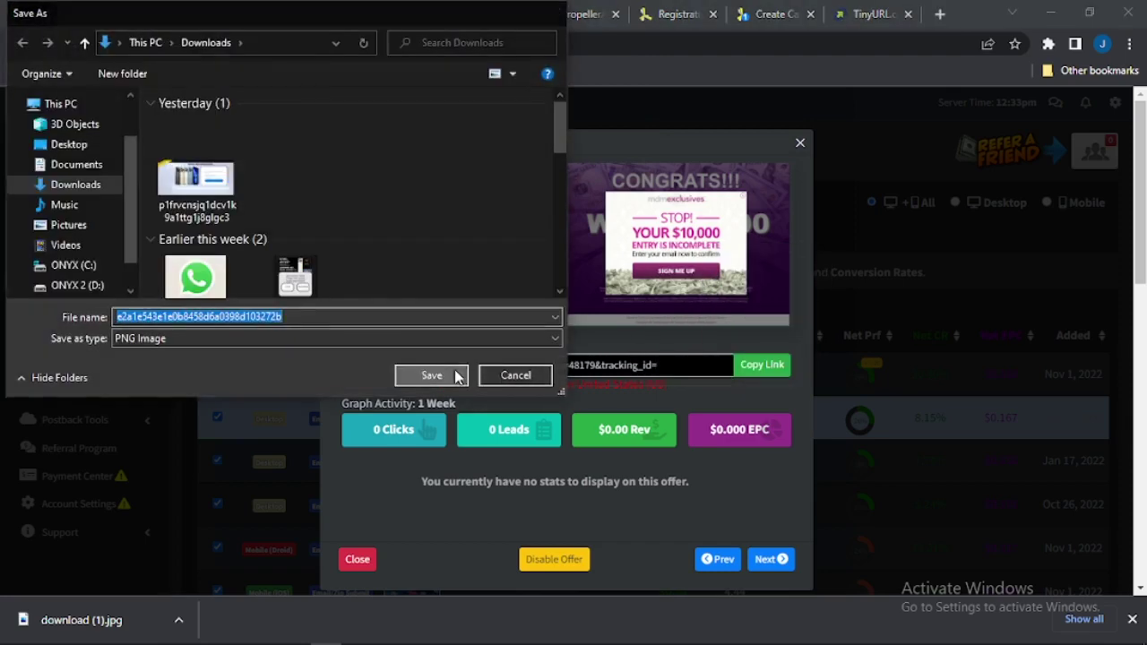
pyautogui.click(771, 13)
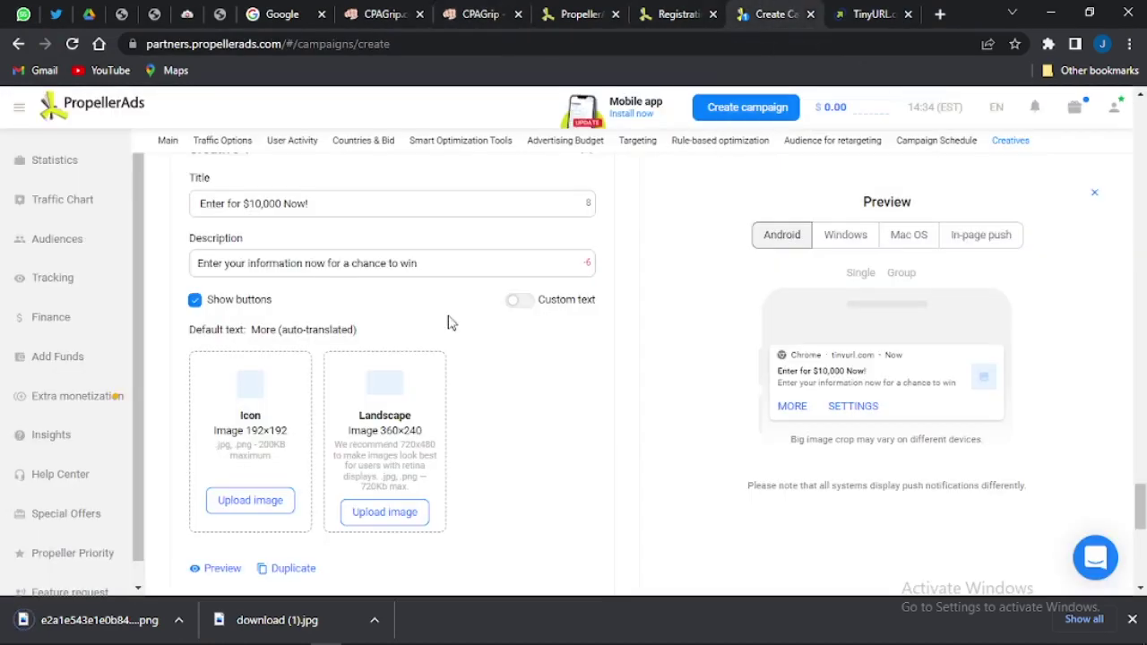
# Step: Upload and crop the saved offer image as Creative 1's icon and landscape image
pyautogui.scroll(-1, 238, 490)
pyautogui.click(239, 481)
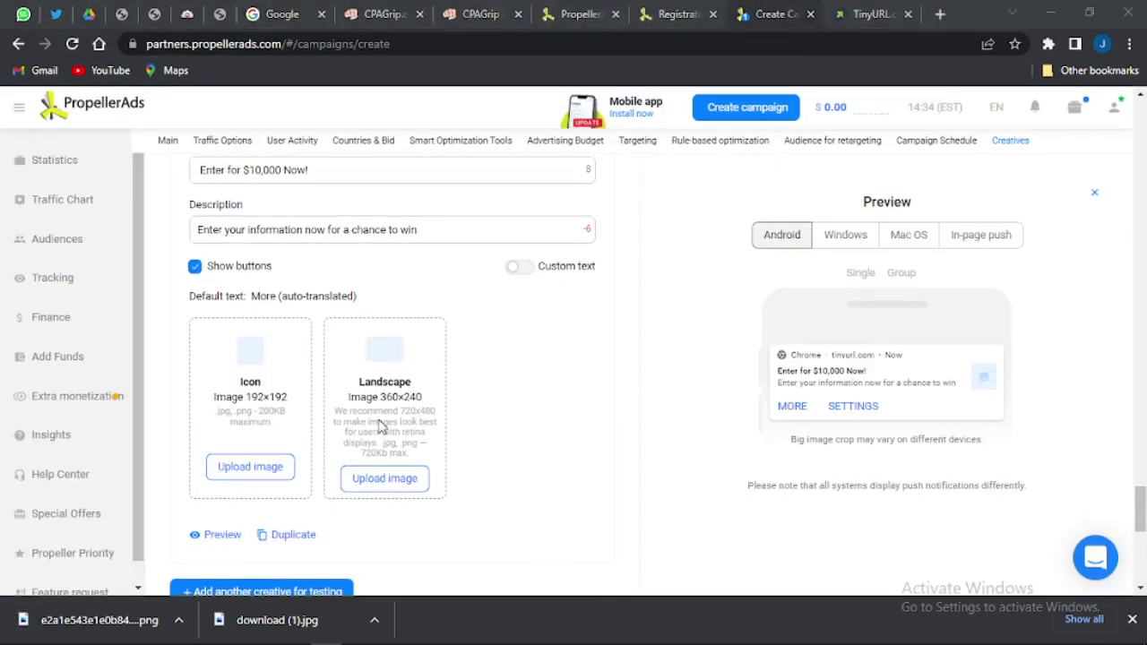
pyautogui.click(207, 170)
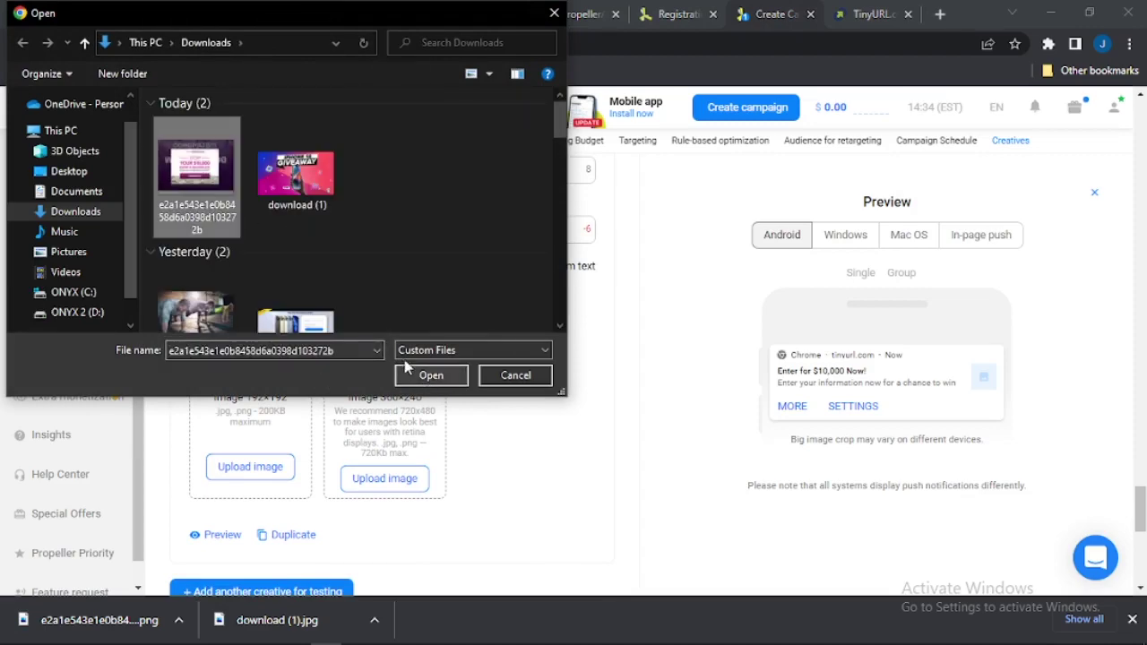
pyautogui.click(431, 375)
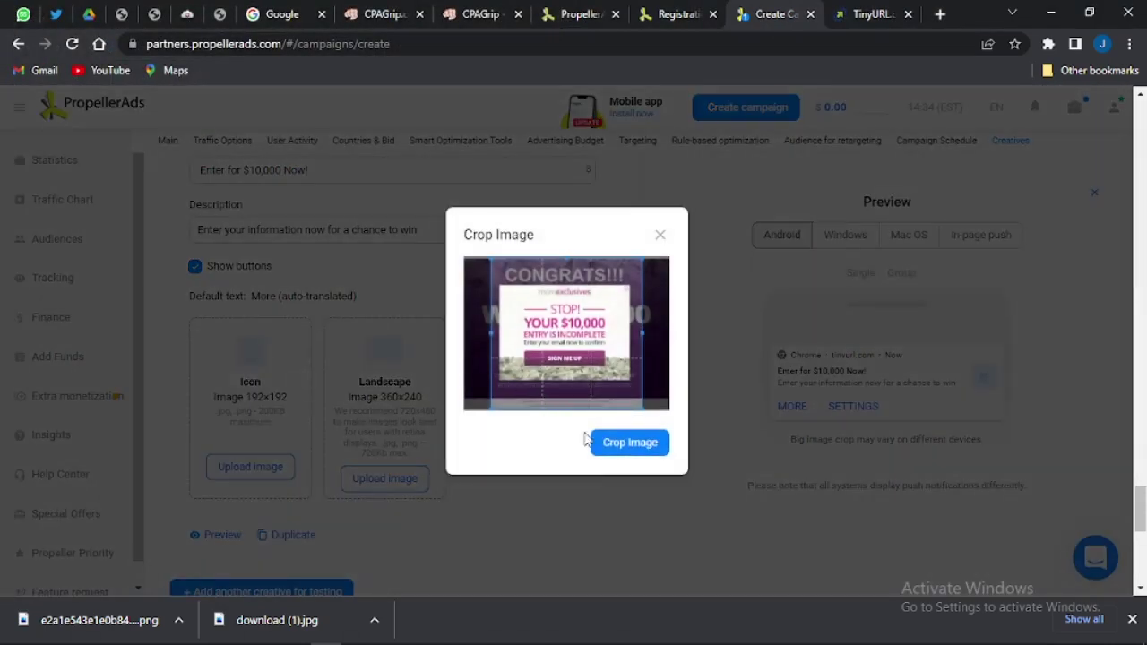
pyautogui.click(611, 448)
pyautogui.click(385, 482)
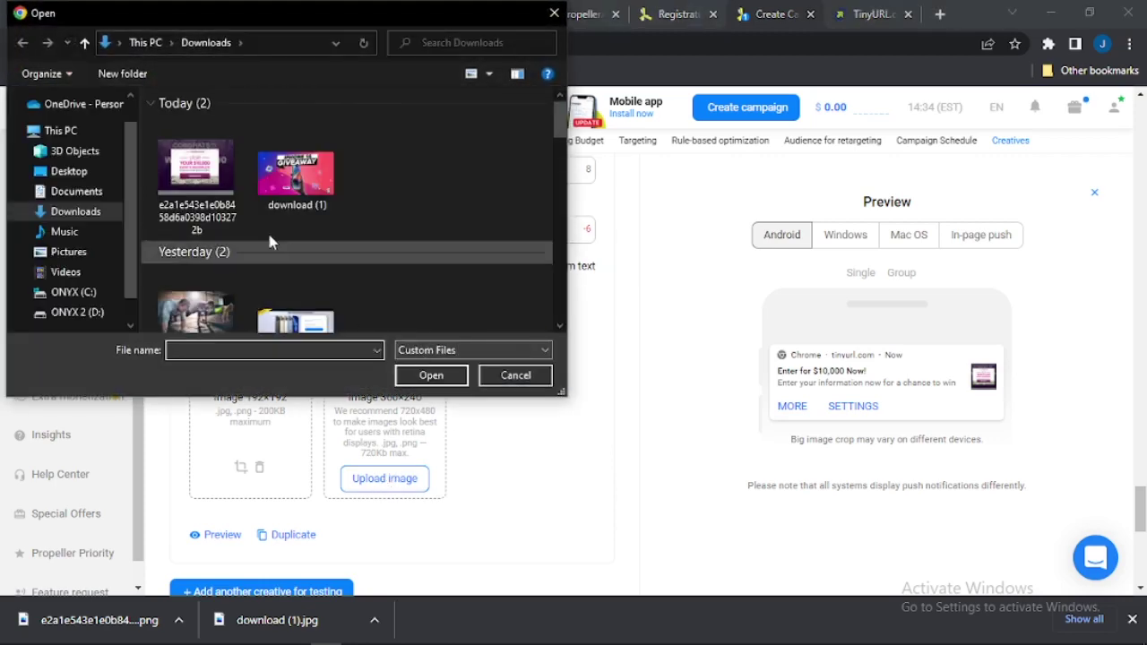
pyautogui.click(220, 208)
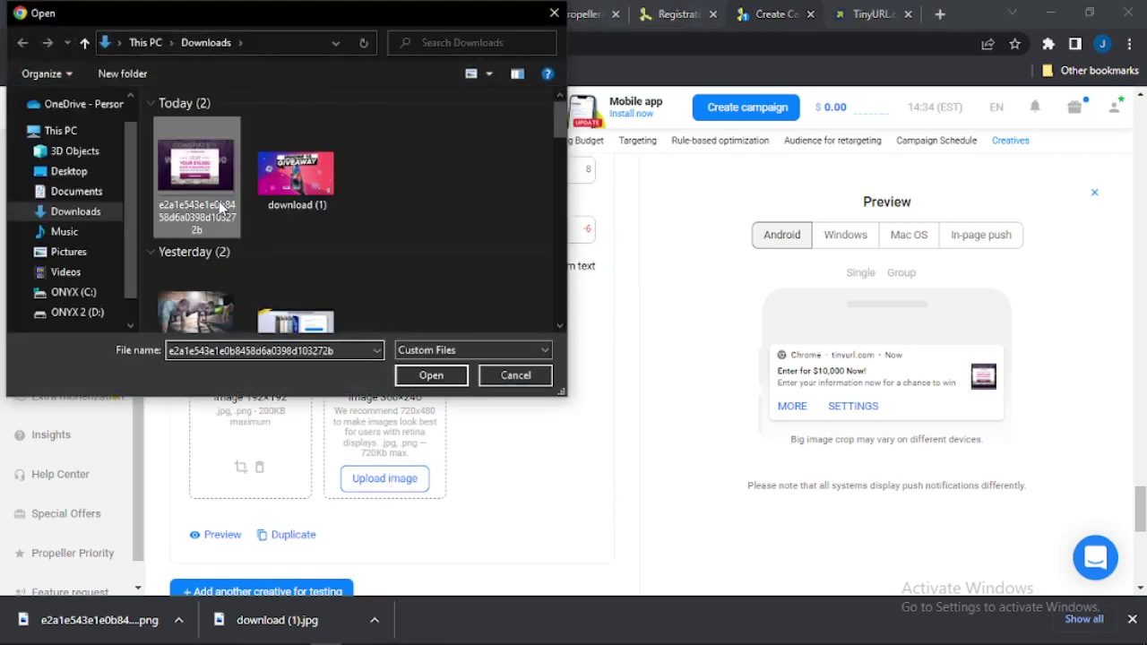
pyautogui.click(408, 374)
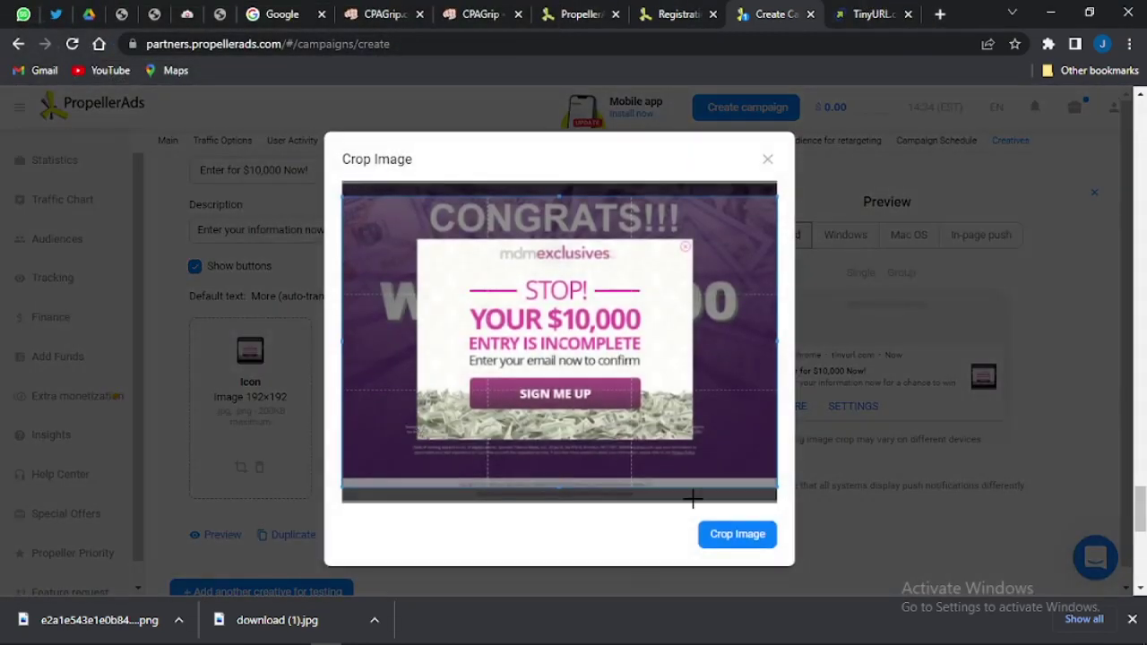
pyautogui.click(732, 538)
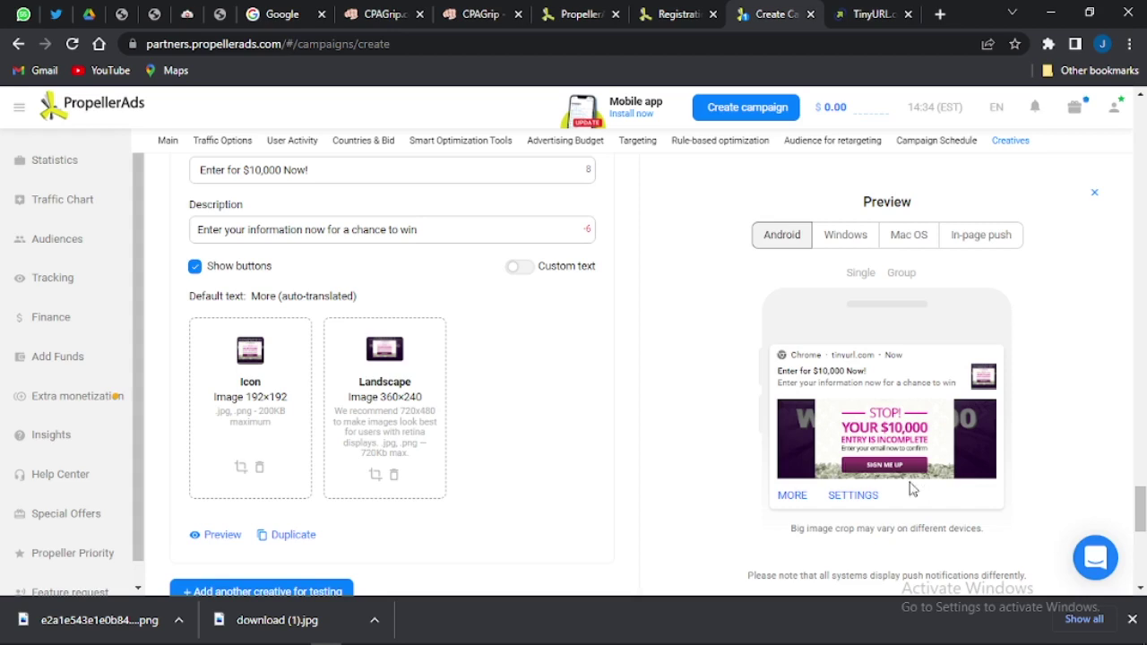
# Step: Preview the push notification in the Windows, Mac OS and In-page push views
pyautogui.scroll(-1, 570, 450)
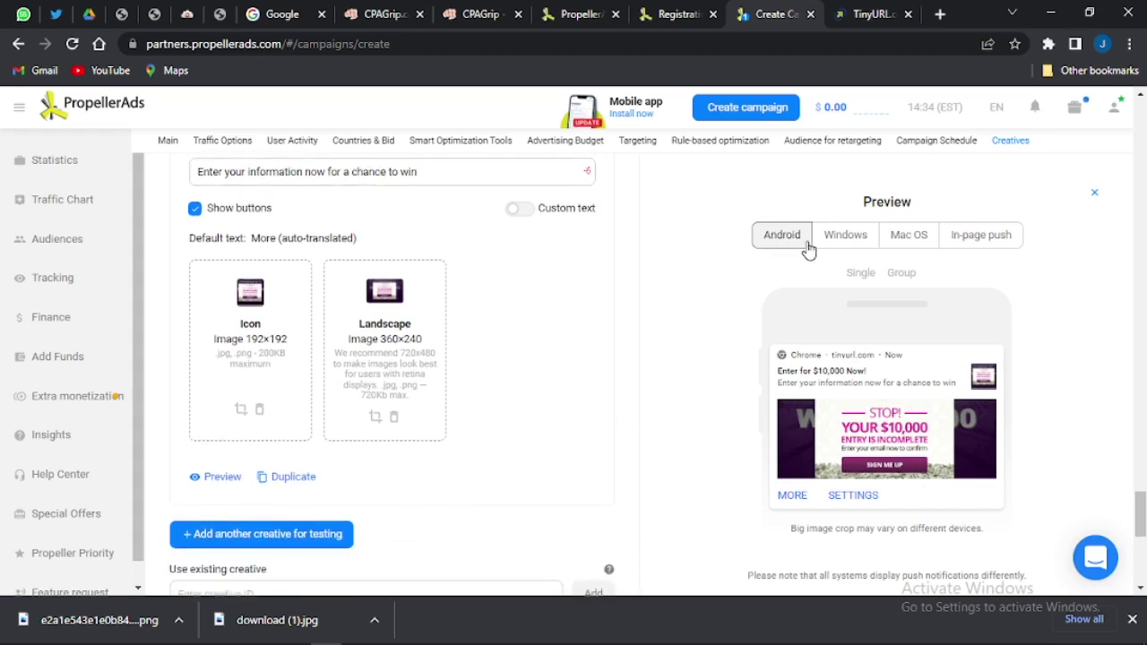
pyautogui.click(846, 244)
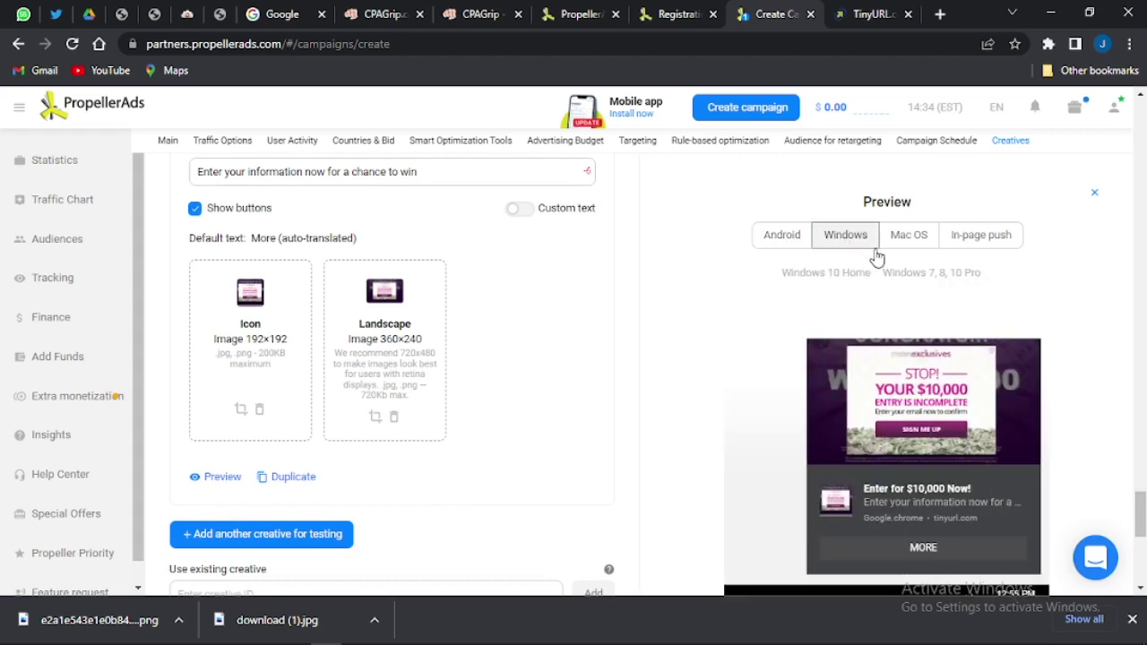
pyautogui.click(911, 249)
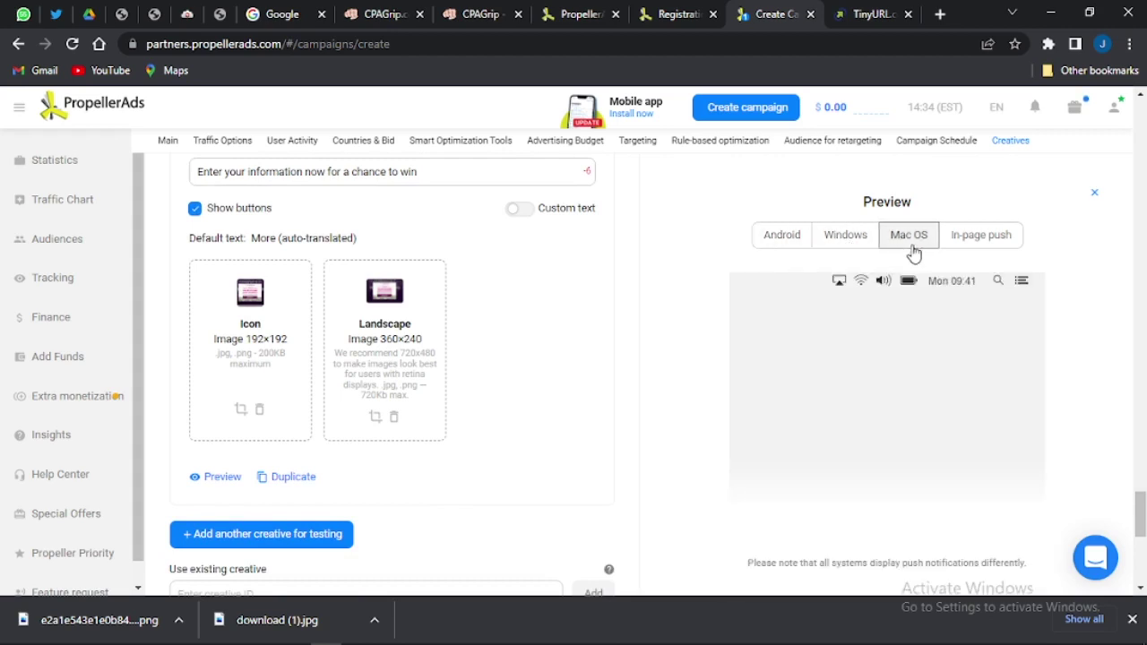
pyautogui.click(970, 242)
pyautogui.scroll(-2, 478, 428)
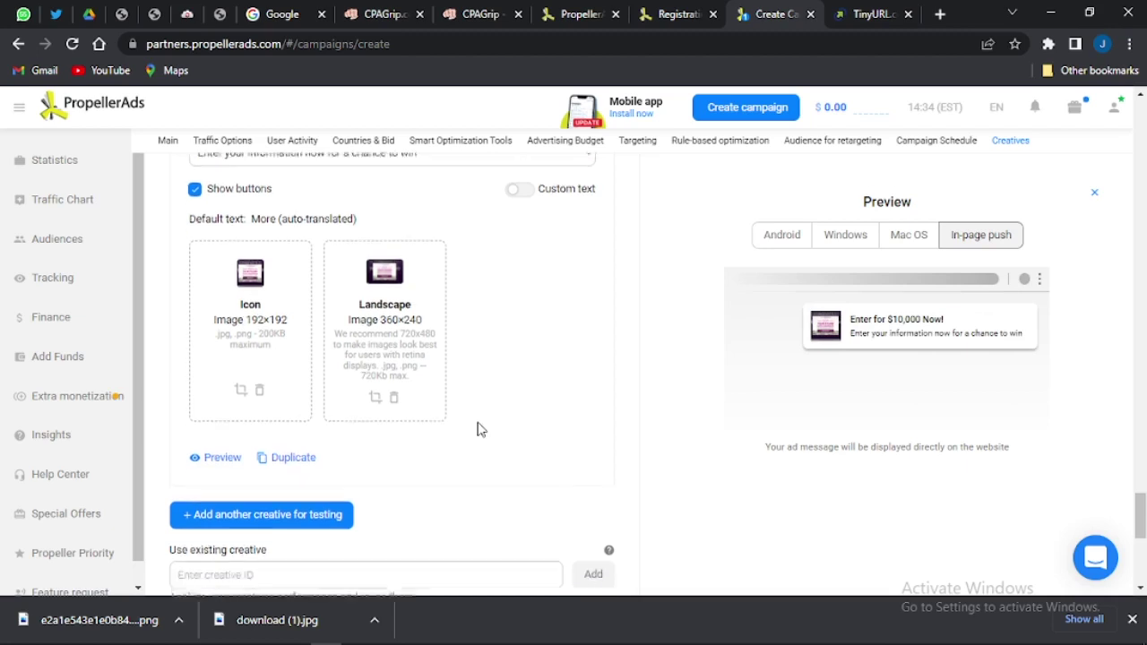
pyautogui.scroll(-1, 503, 360)
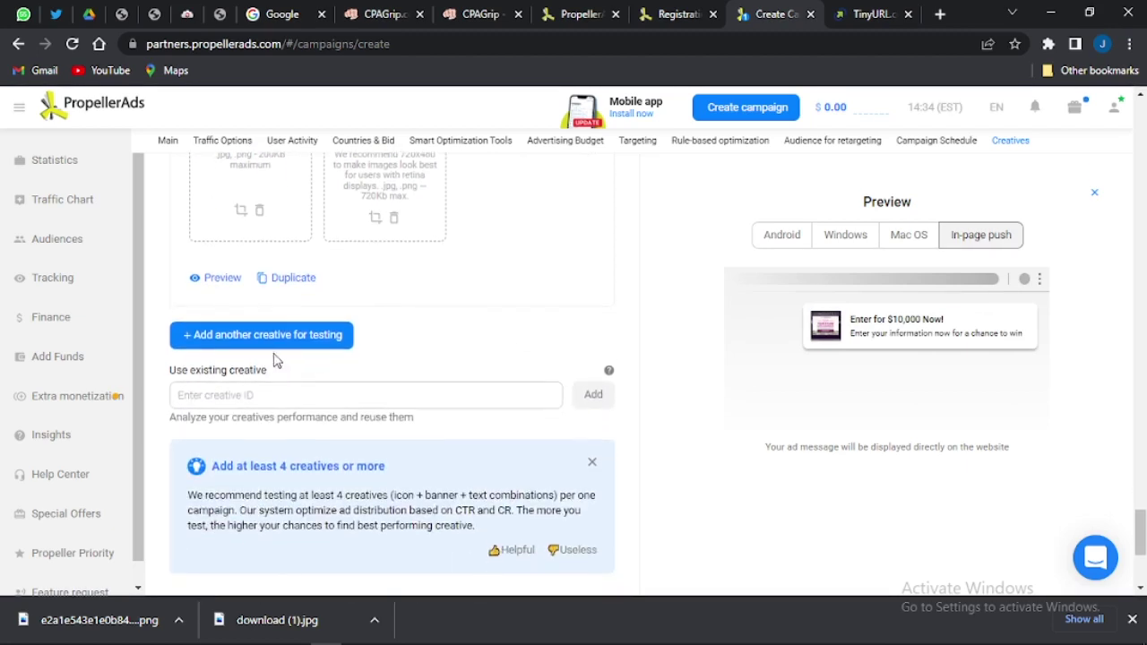
# Step: Add an empty Creative 2 below Creative 1 and scroll down to the Start Campaign button
pyautogui.click(231, 338)
pyautogui.scroll(2, 228, 436)
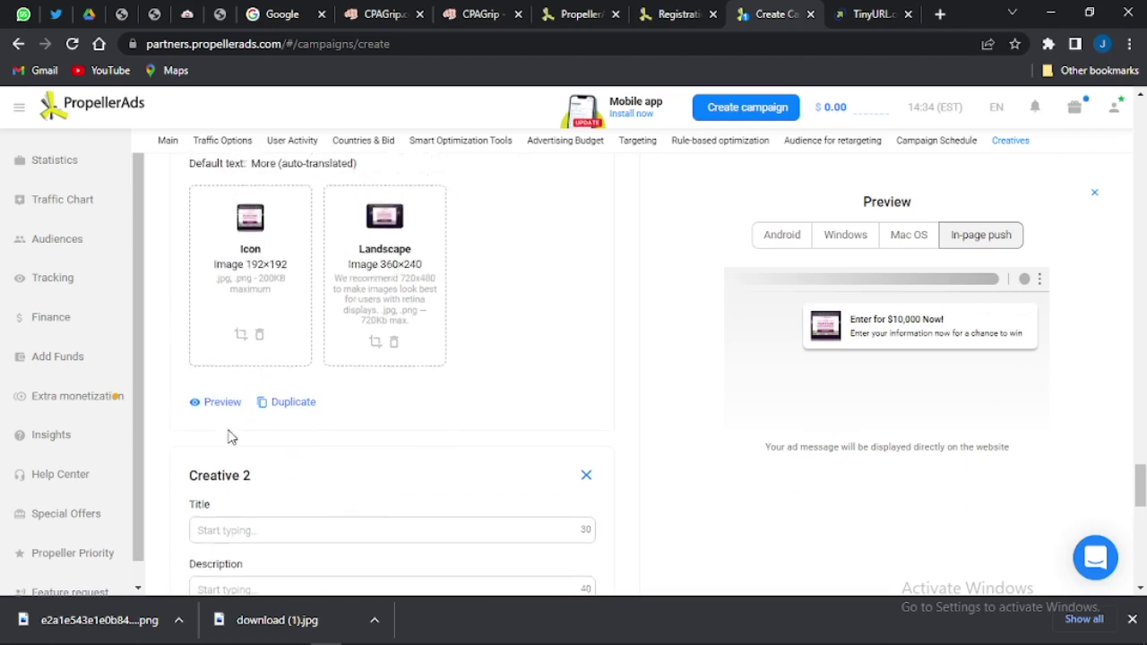
pyautogui.scroll(-1, 236, 455)
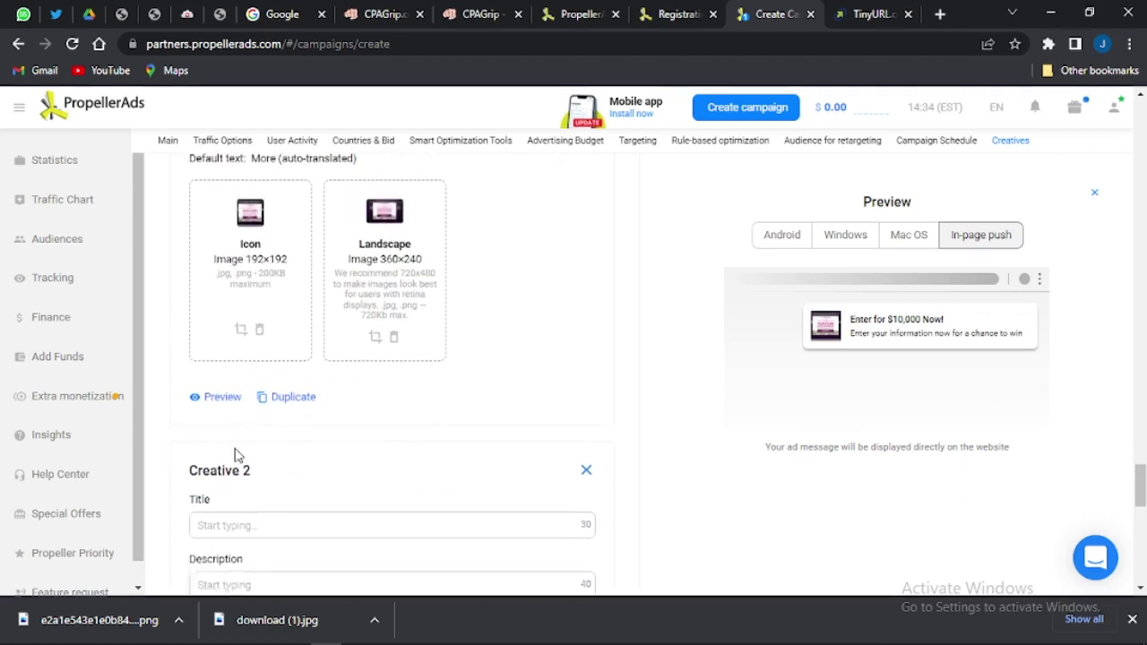
pyautogui.scroll(-3, 254, 546)
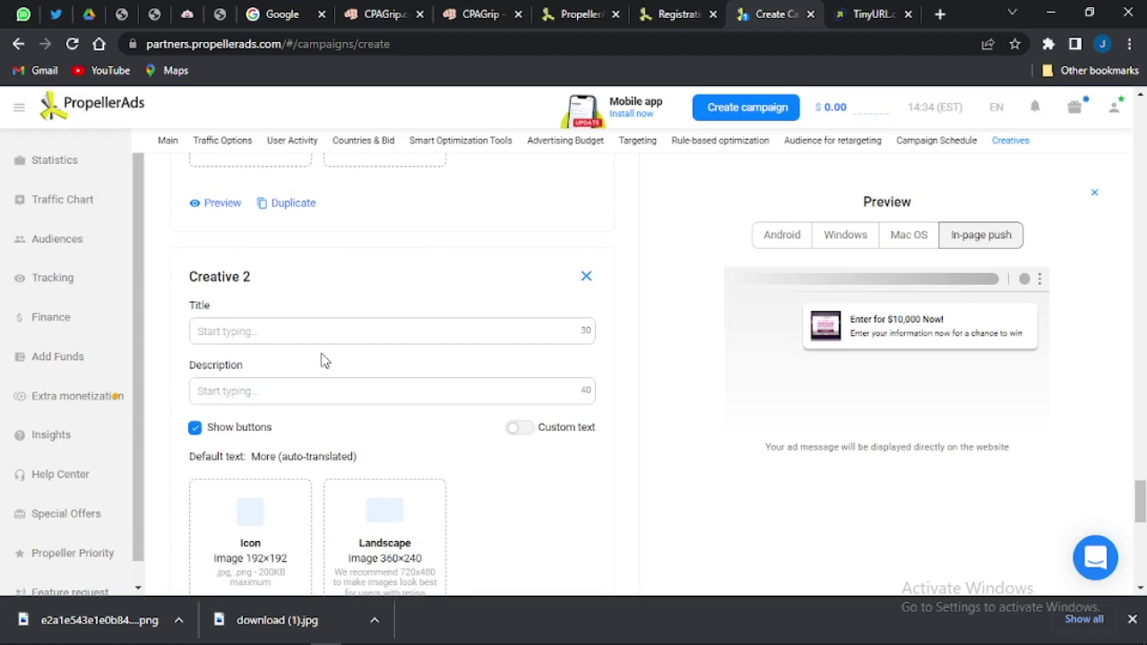
pyautogui.scroll(5, 321, 359)
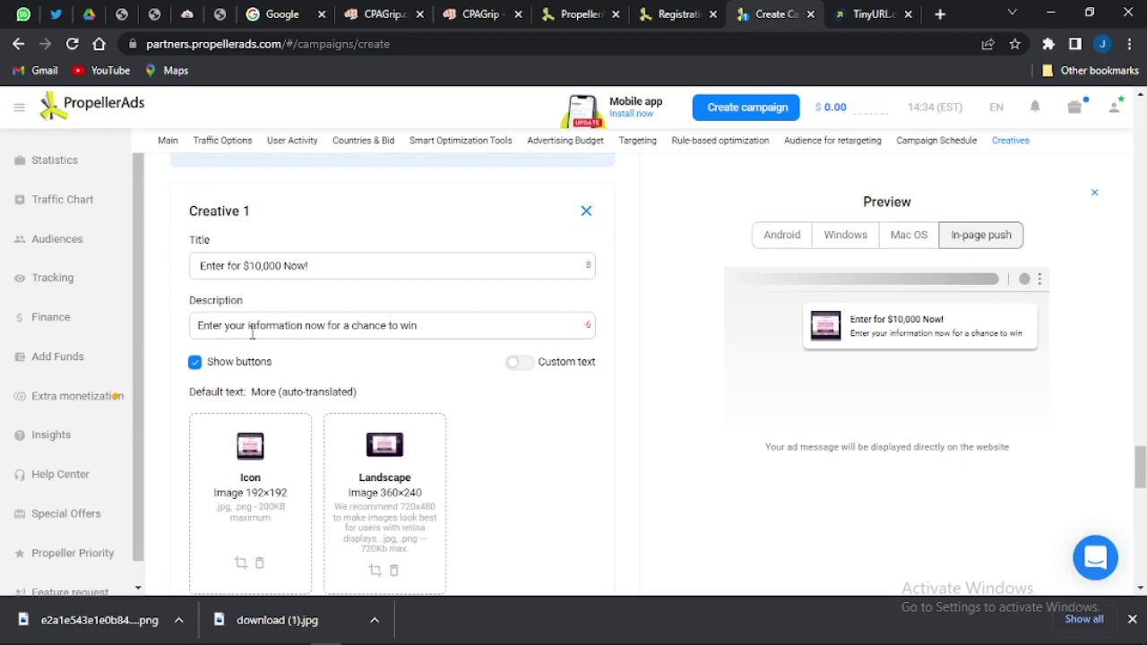
pyautogui.scroll(-3, 349, 539)
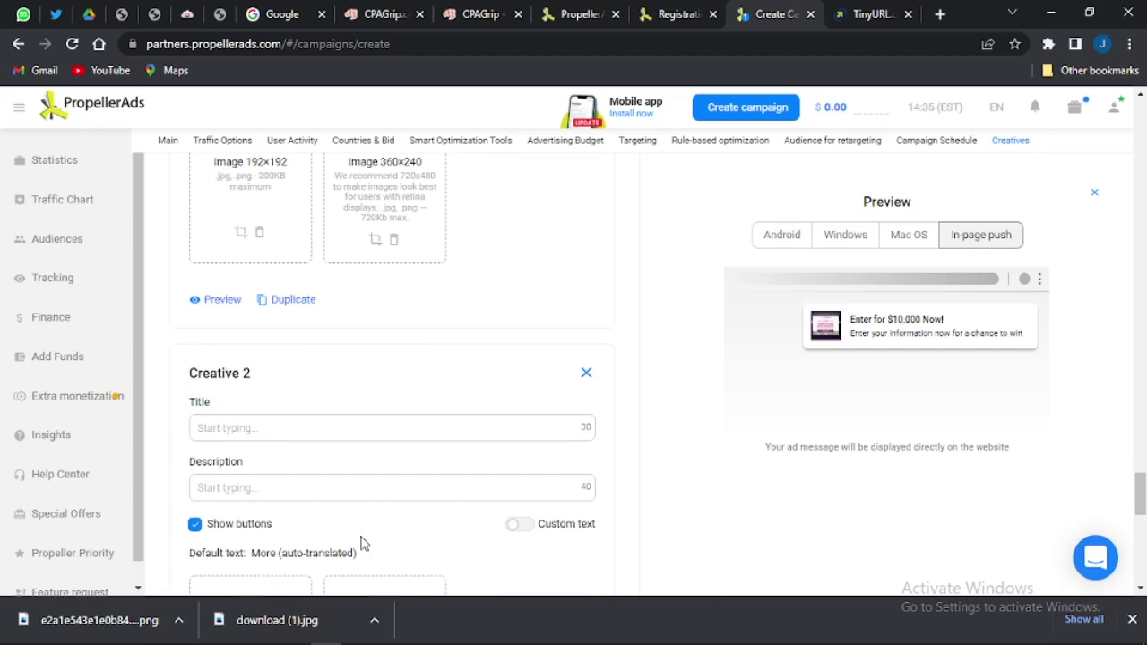
pyautogui.scroll(-4, 361, 543)
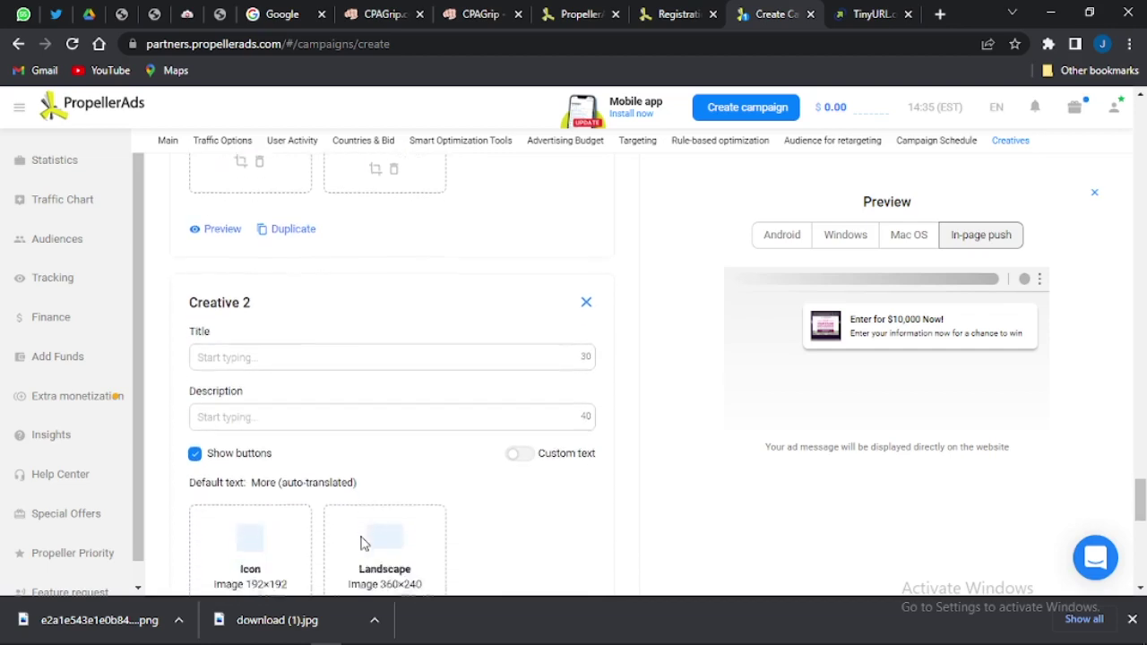
pyautogui.scroll(-3, 361, 543)
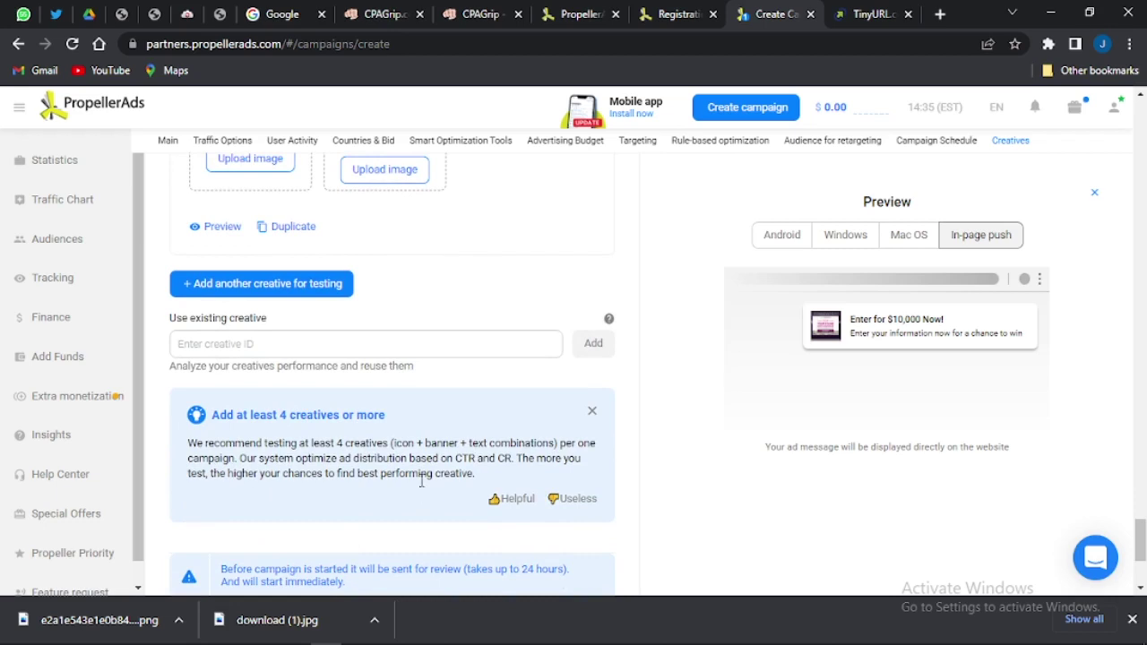
pyautogui.scroll(-1, 404, 536)
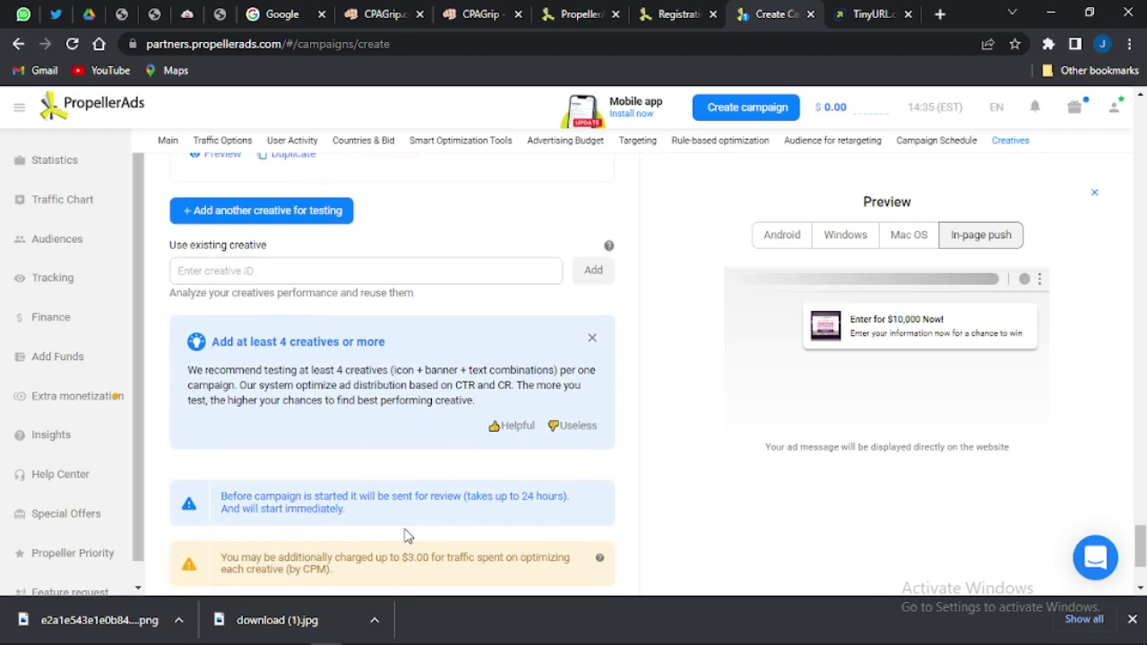
pyautogui.scroll(-1, 404, 536)
pyautogui.scroll(-1, 402, 527)
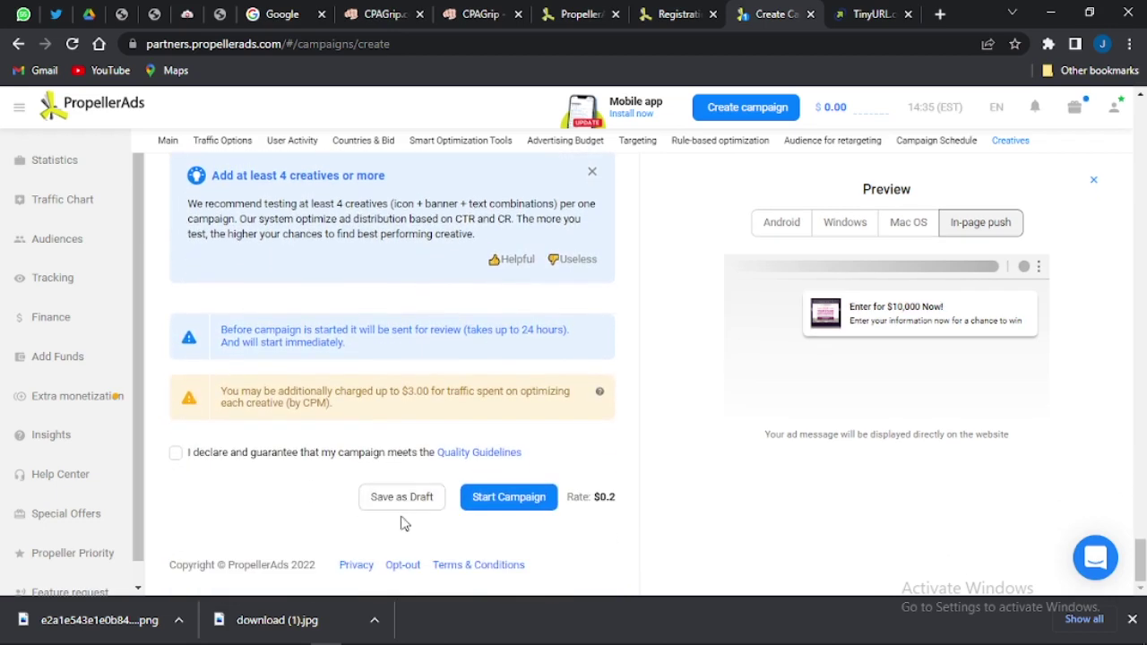